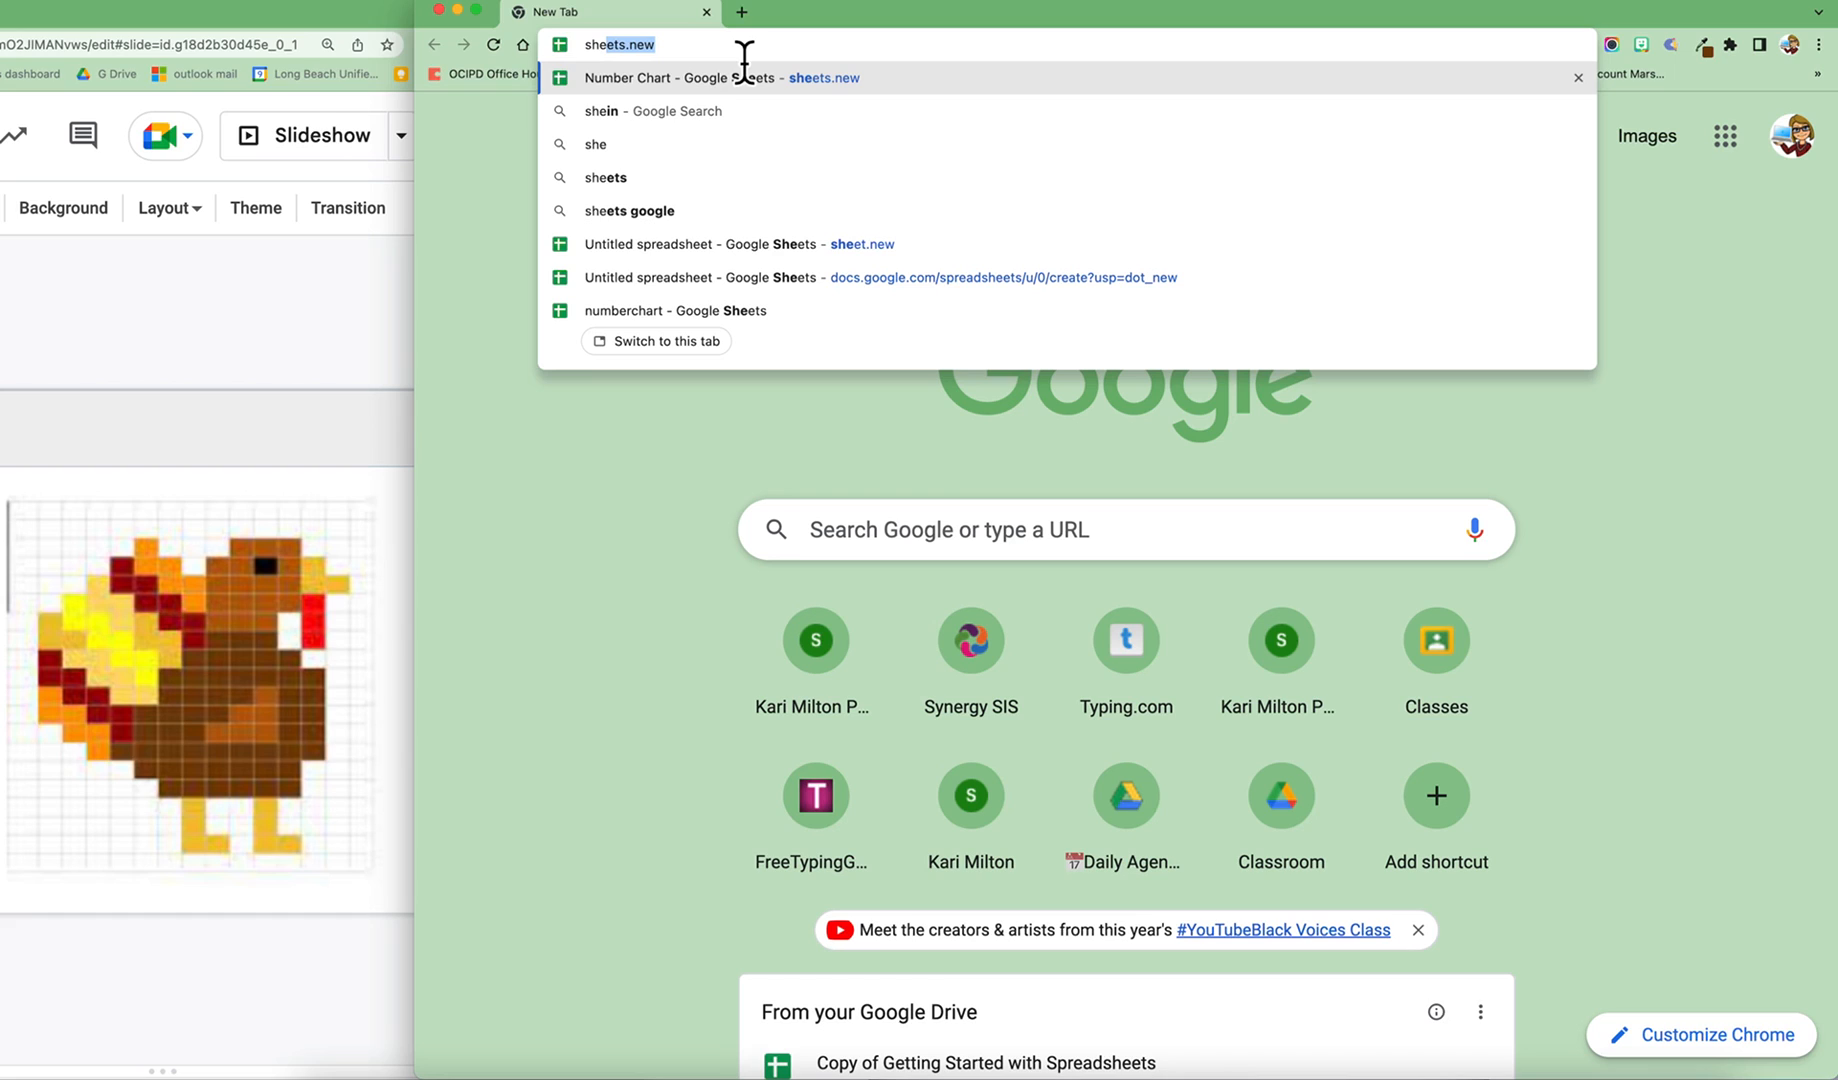
- Create a new Google Sheets spreadsheet and widen its browser window
{"action": "key", "text": "Return"}
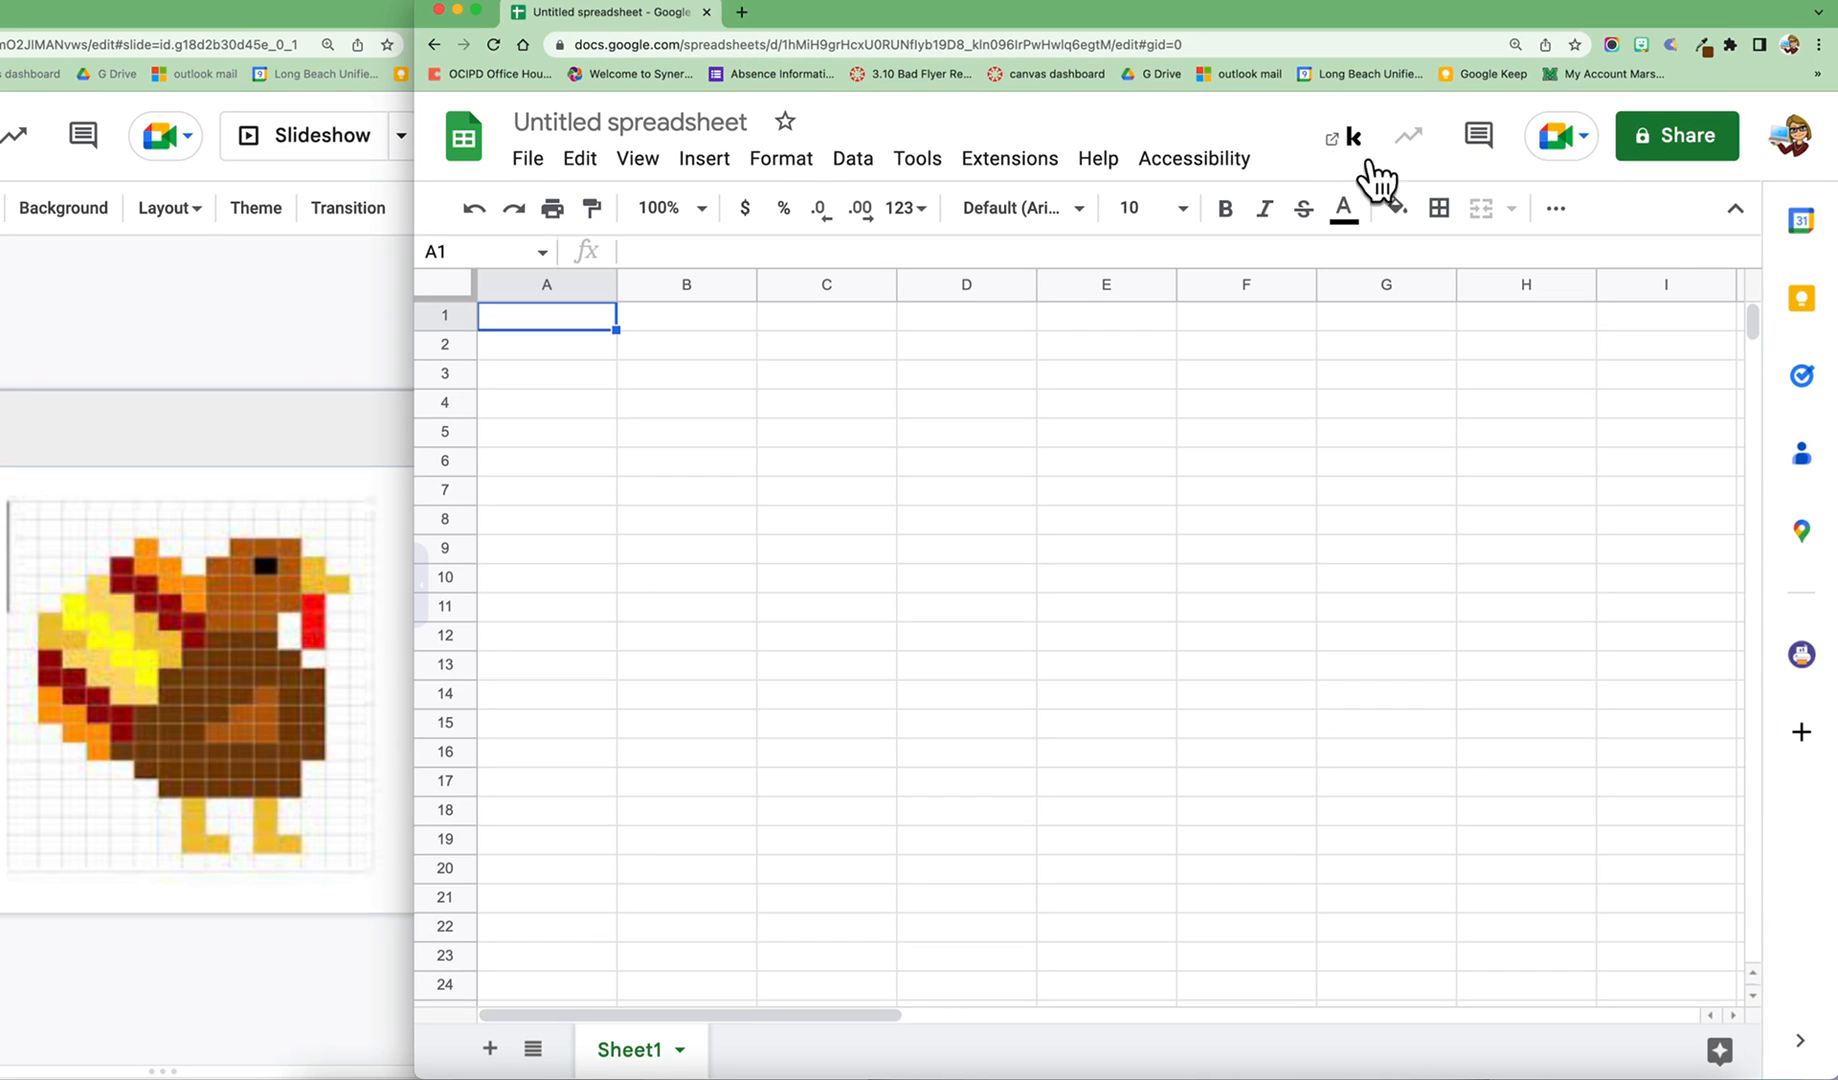
{"action": "left_click_drag", "start_coordinate": [1836, 223], "coordinate": [1837, 223]}
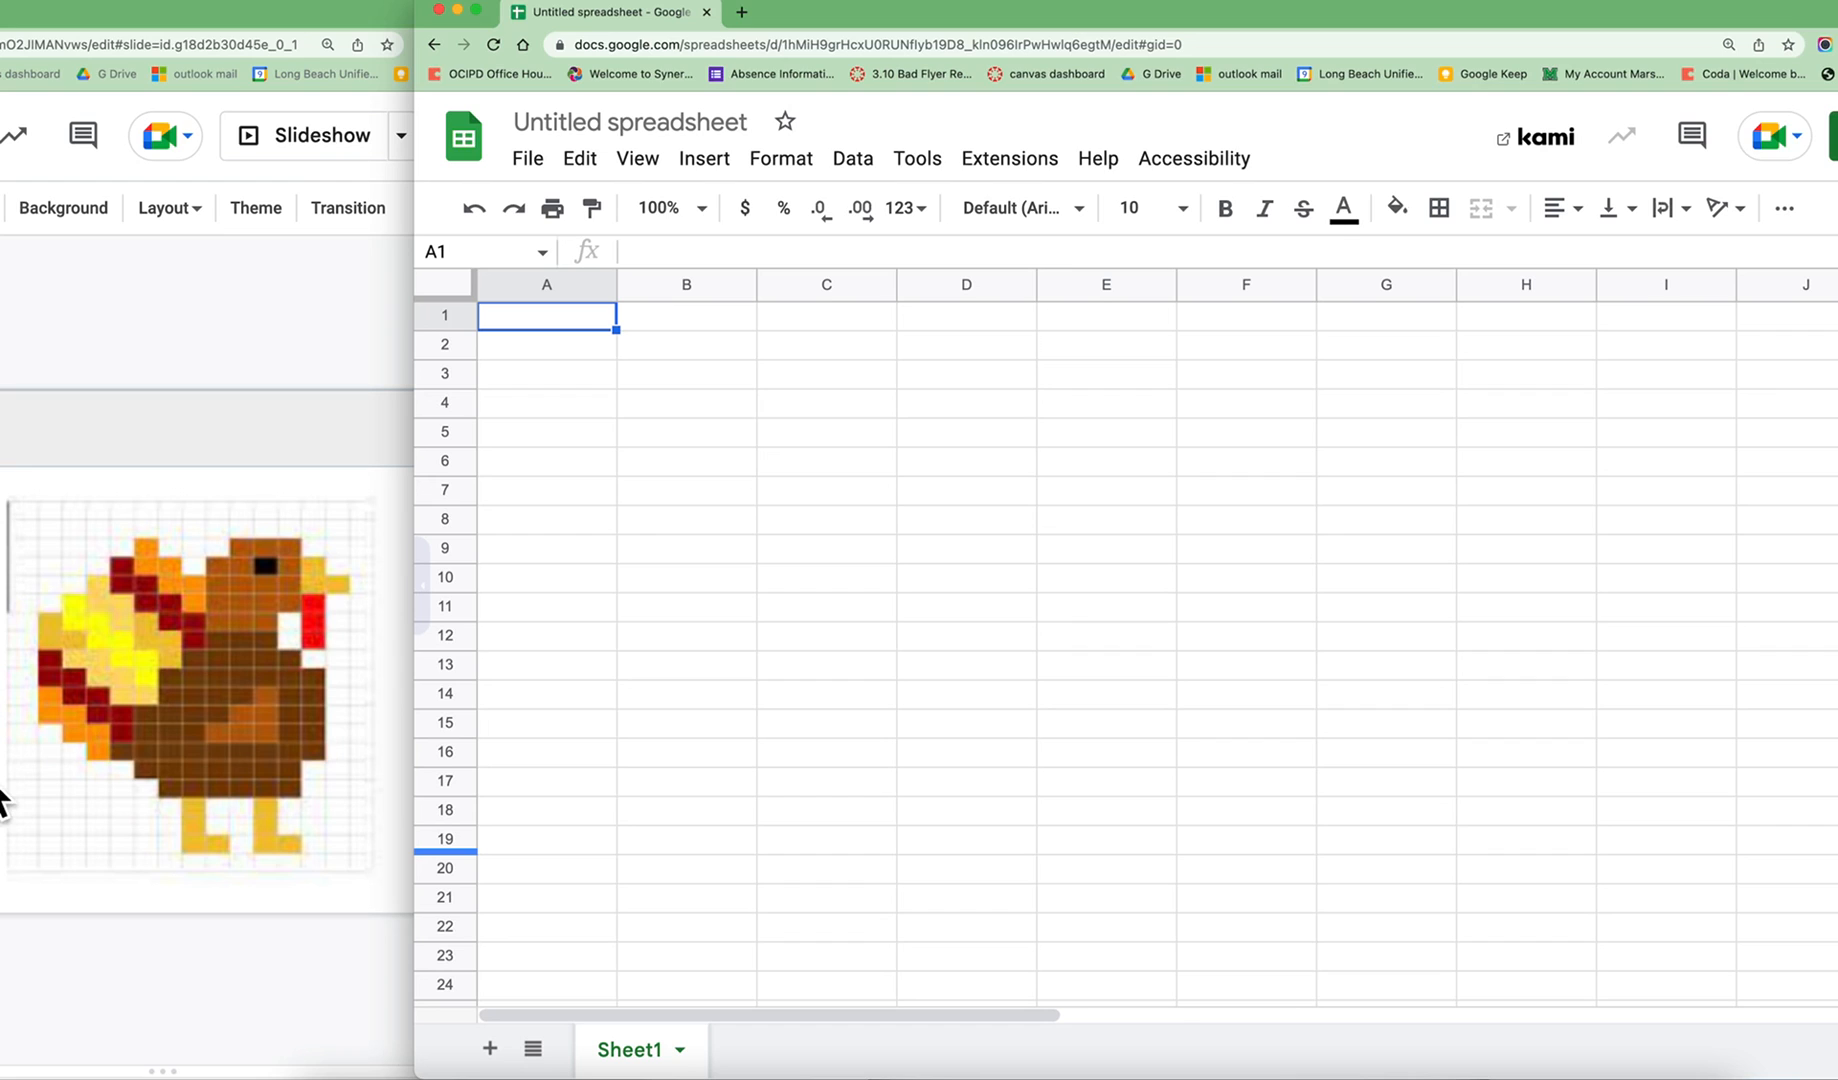
{"action": "scroll", "coordinate": [1, 828], "scroll_direction": "up", "scroll_amount": 1}
{"action": "scroll", "coordinate": [1, 779], "scroll_direction": "down", "scroll_amount": 1}
- Try narrowing columns A, B and C one at a time, and undo the three width changes
{"action": "left_click", "coordinate": [656, 340]}
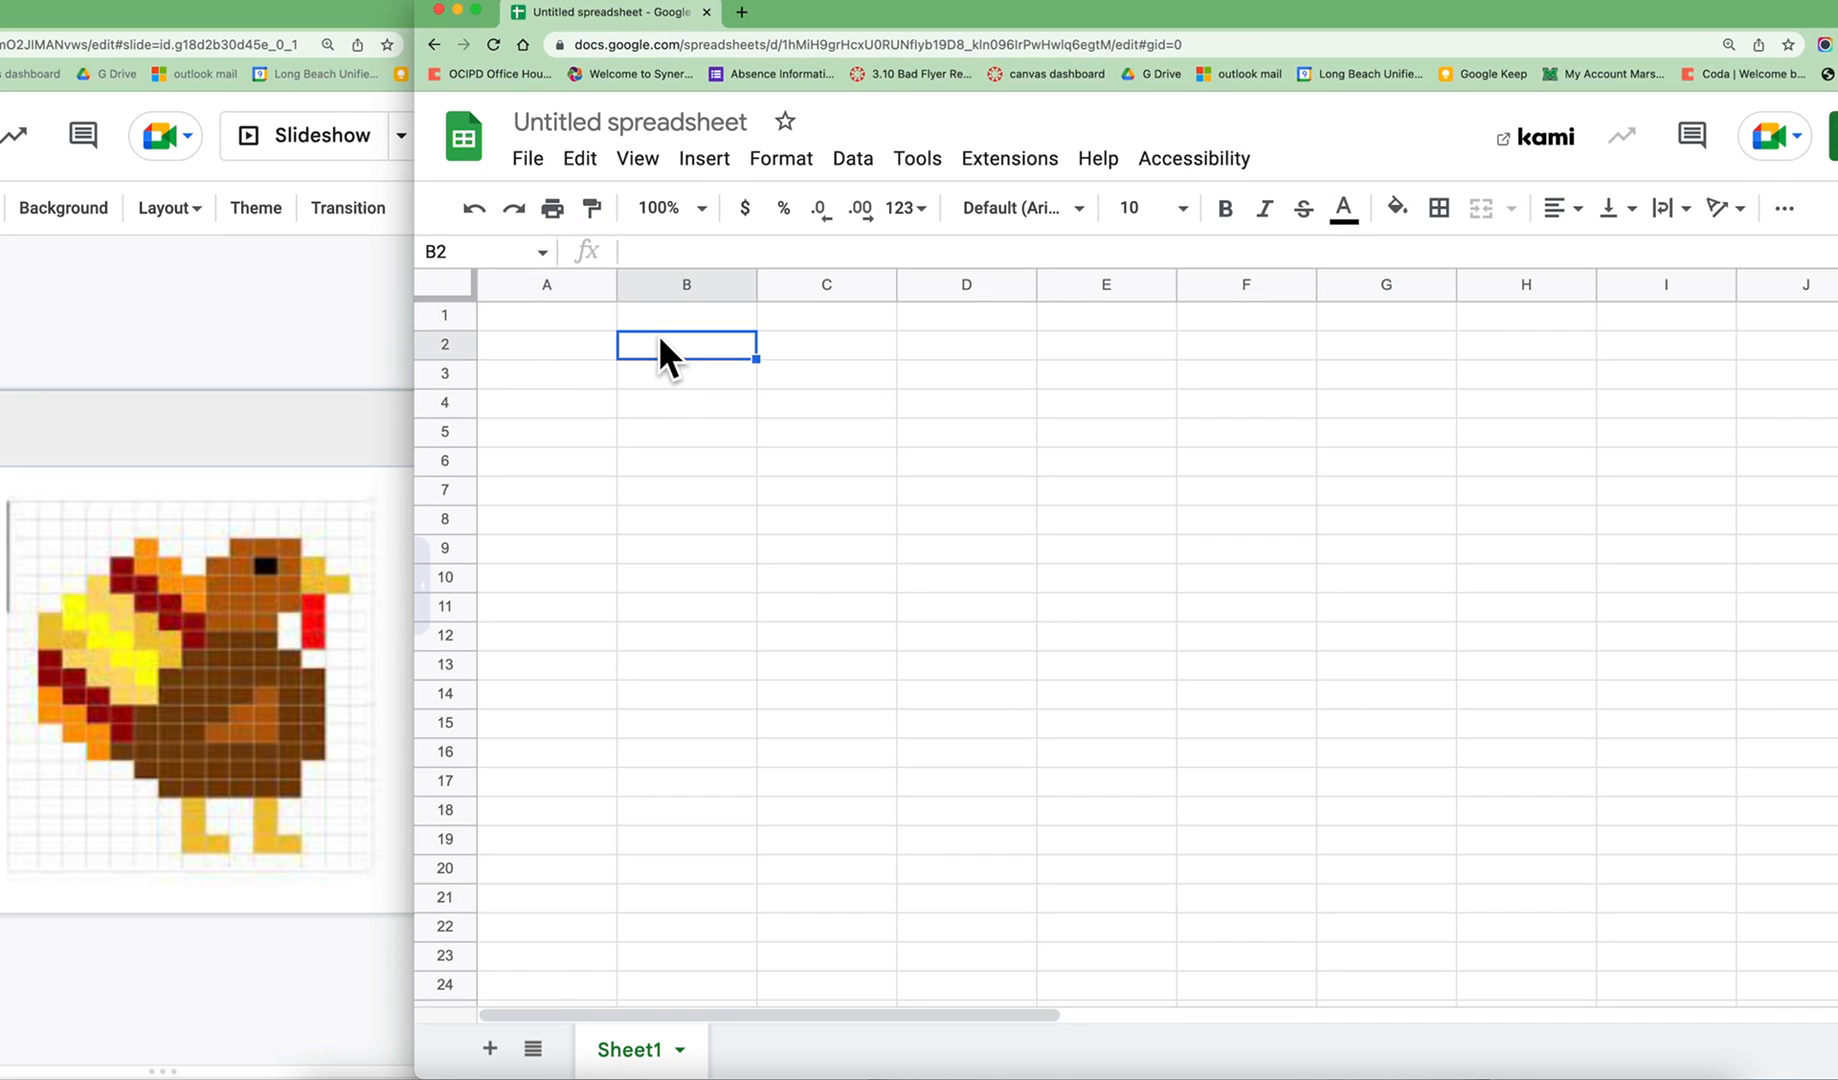
{"action": "left_click", "coordinate": [682, 370]}
{"action": "left_click", "coordinate": [699, 428]}
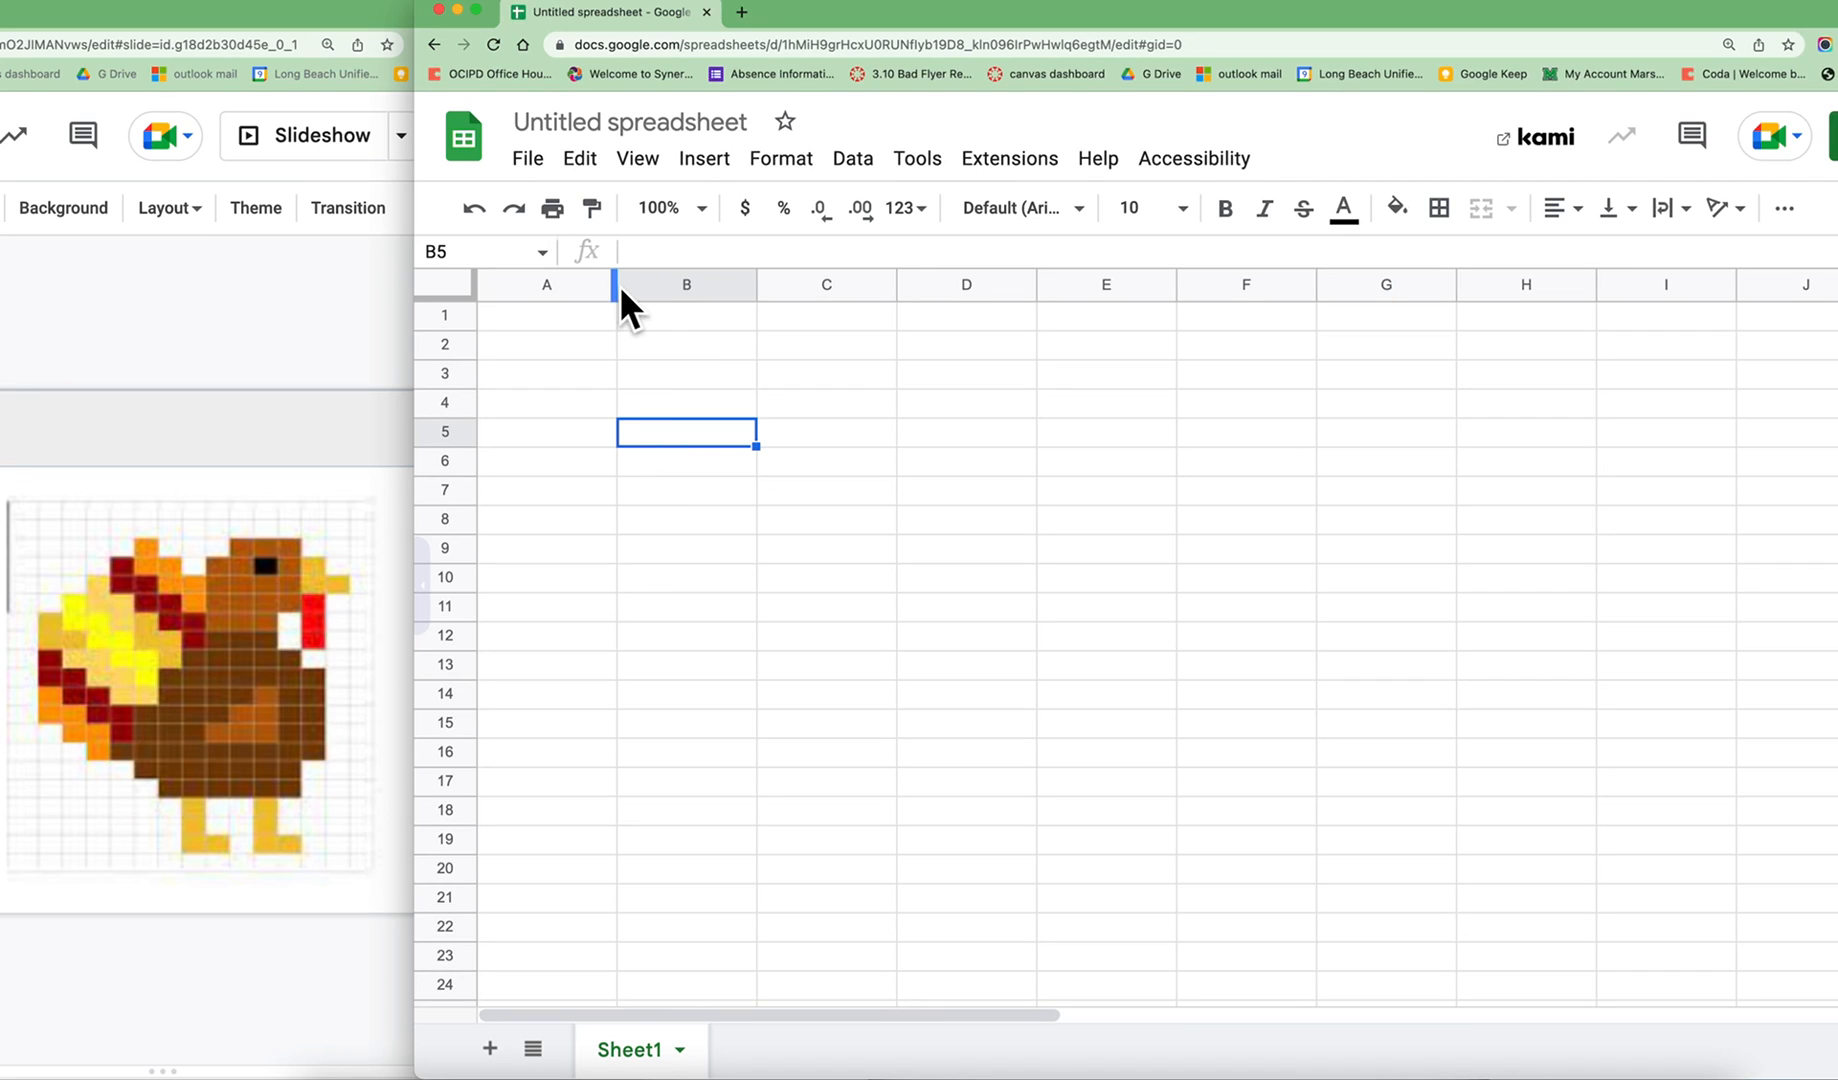
{"action": "left_click_drag", "start_coordinate": [617, 290], "coordinate": [518, 297]}
{"action": "left_click_drag", "start_coordinate": [645, 290], "coordinate": [530, 292]}
{"action": "left_click_drag", "start_coordinate": [675, 279], "coordinate": [558, 285]}
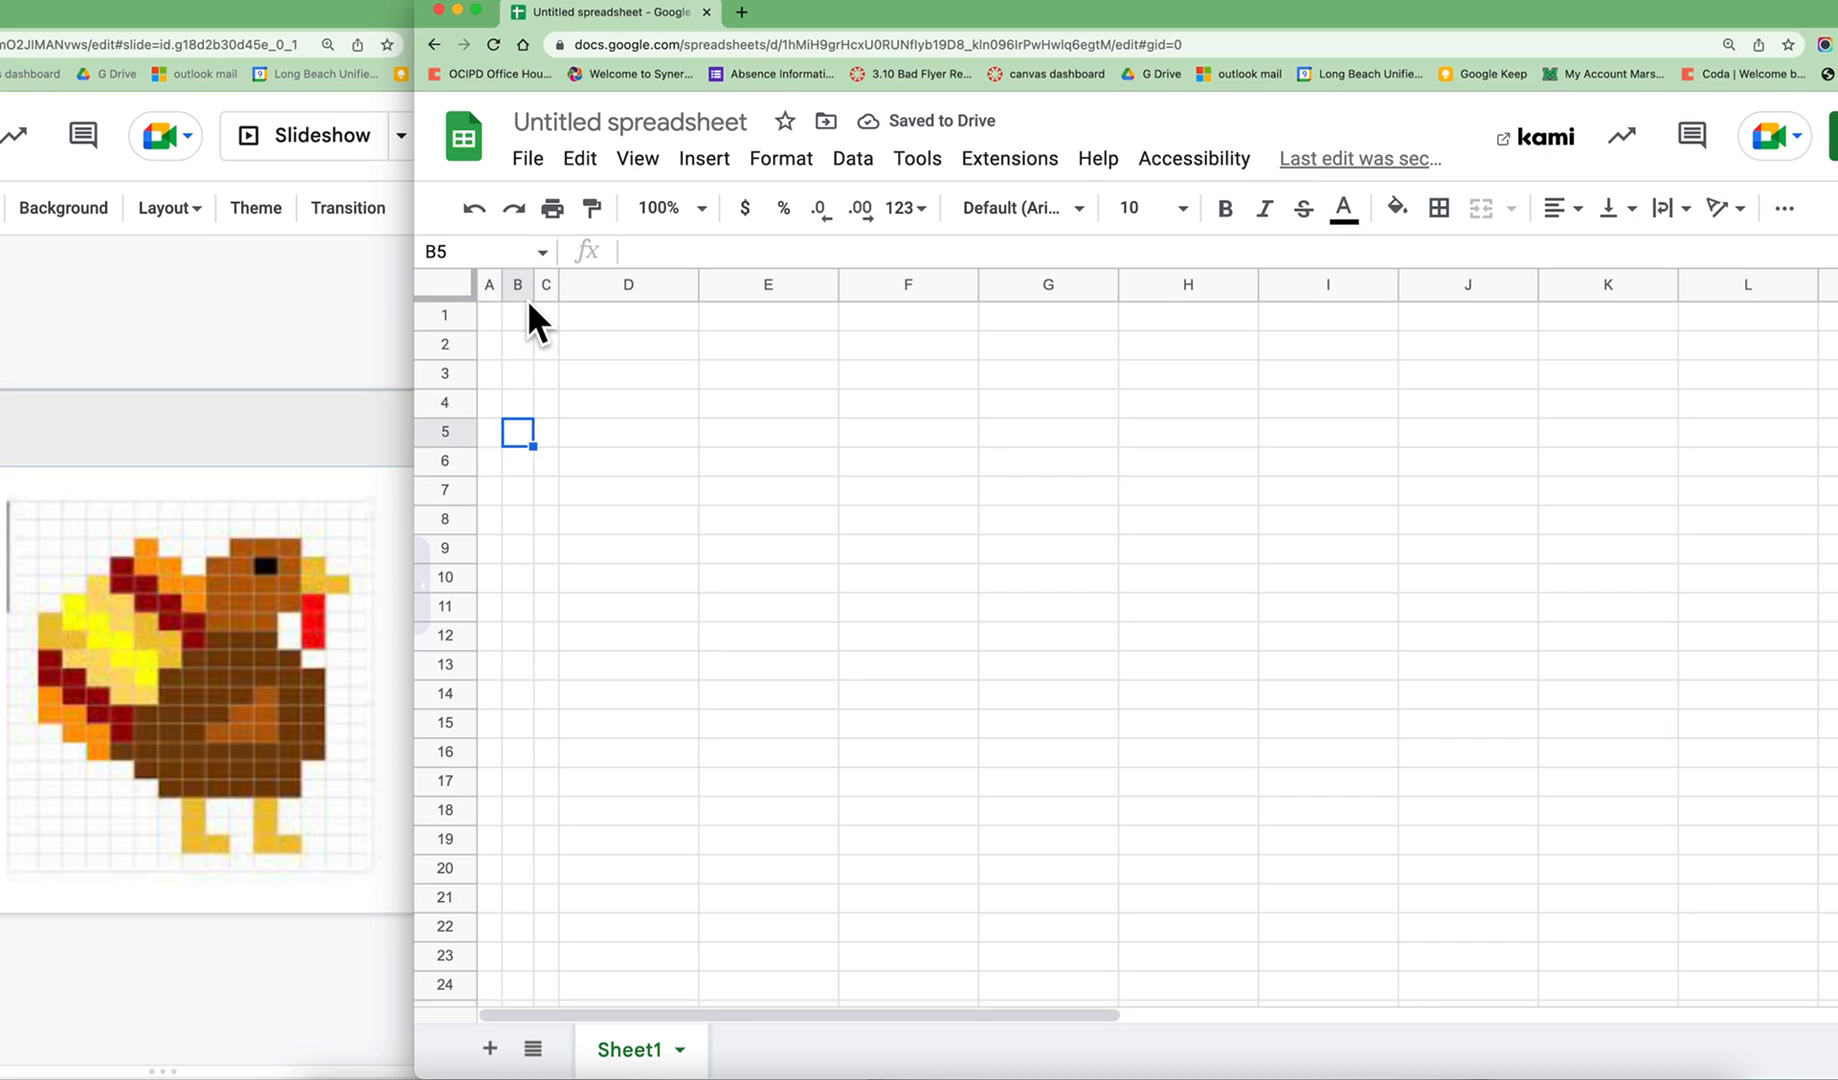
{"action": "key", "text": "super+z"}
{"action": "key", "text": "super+z"}
{"action": "key", "text": "super+z"}
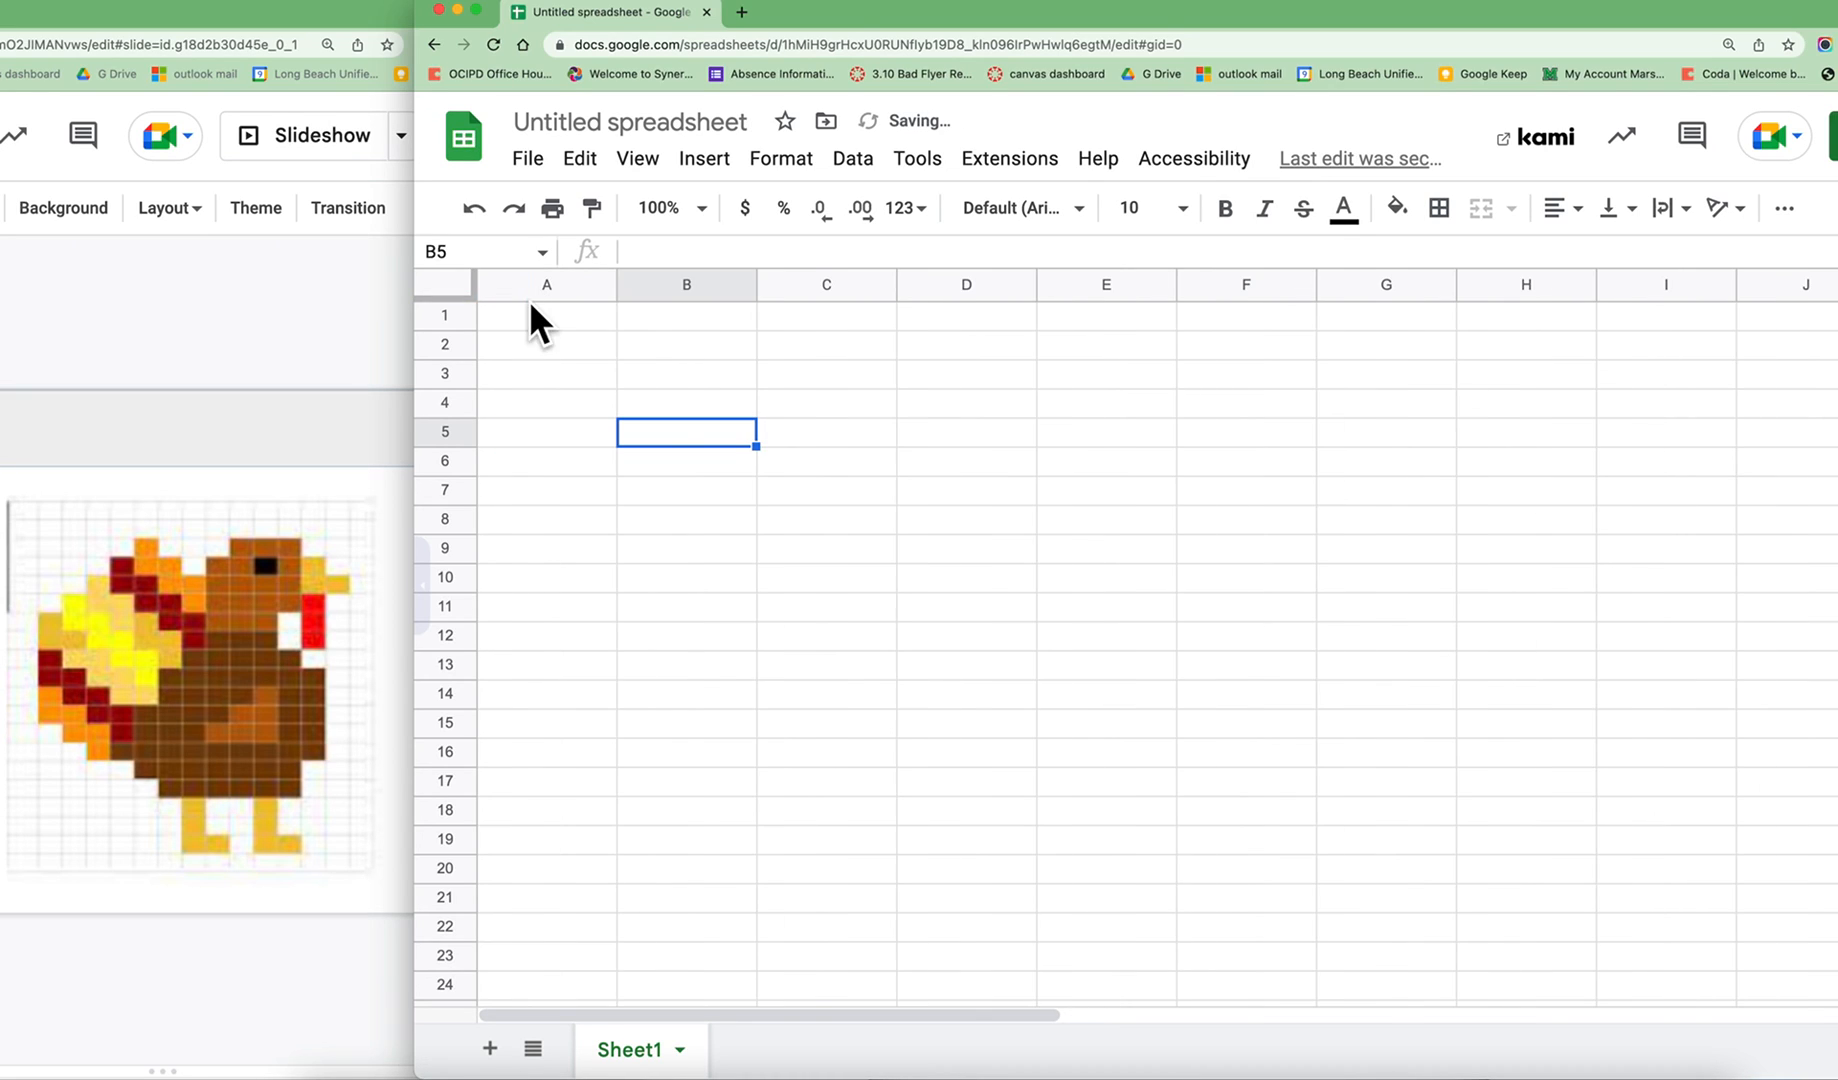
- Narrow all columns of the sheet at once so that every cell is roughly square
{"action": "left_click", "coordinate": [440, 282]}
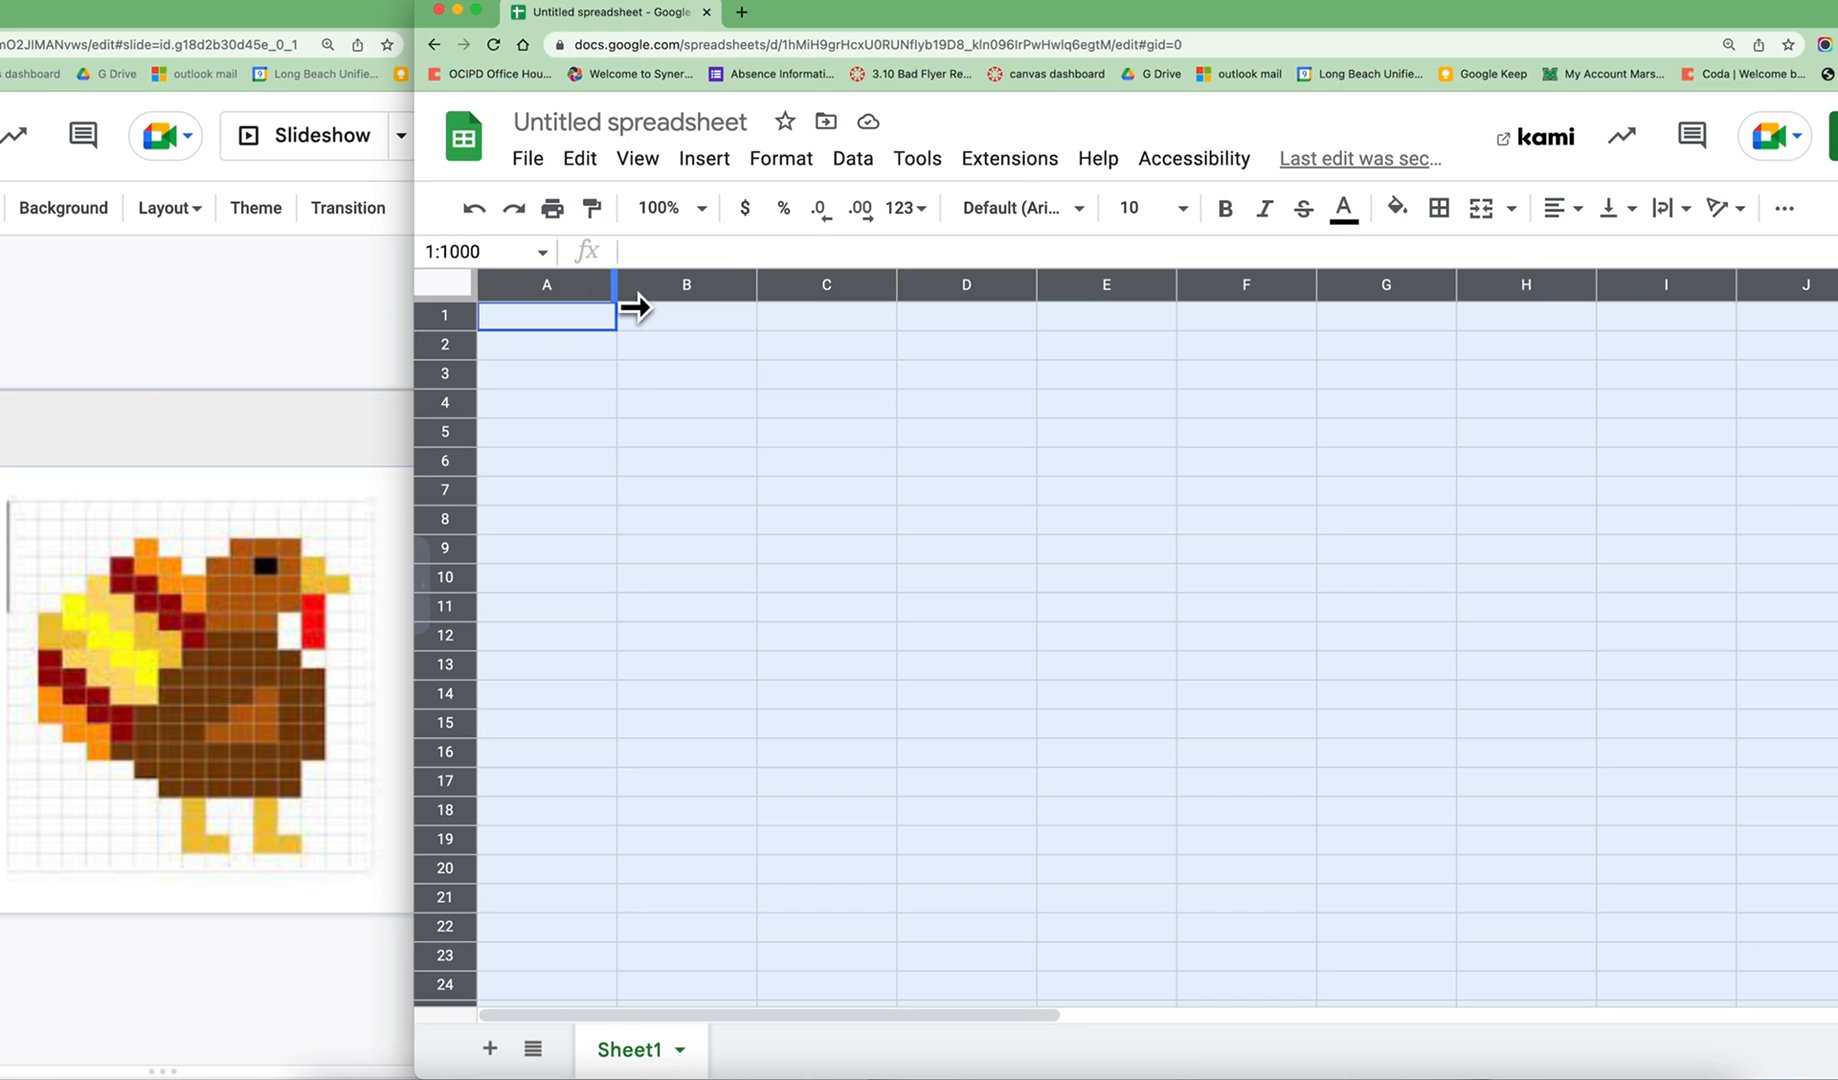
{"action": "left_click_drag", "start_coordinate": [614, 300], "coordinate": [503, 296]}
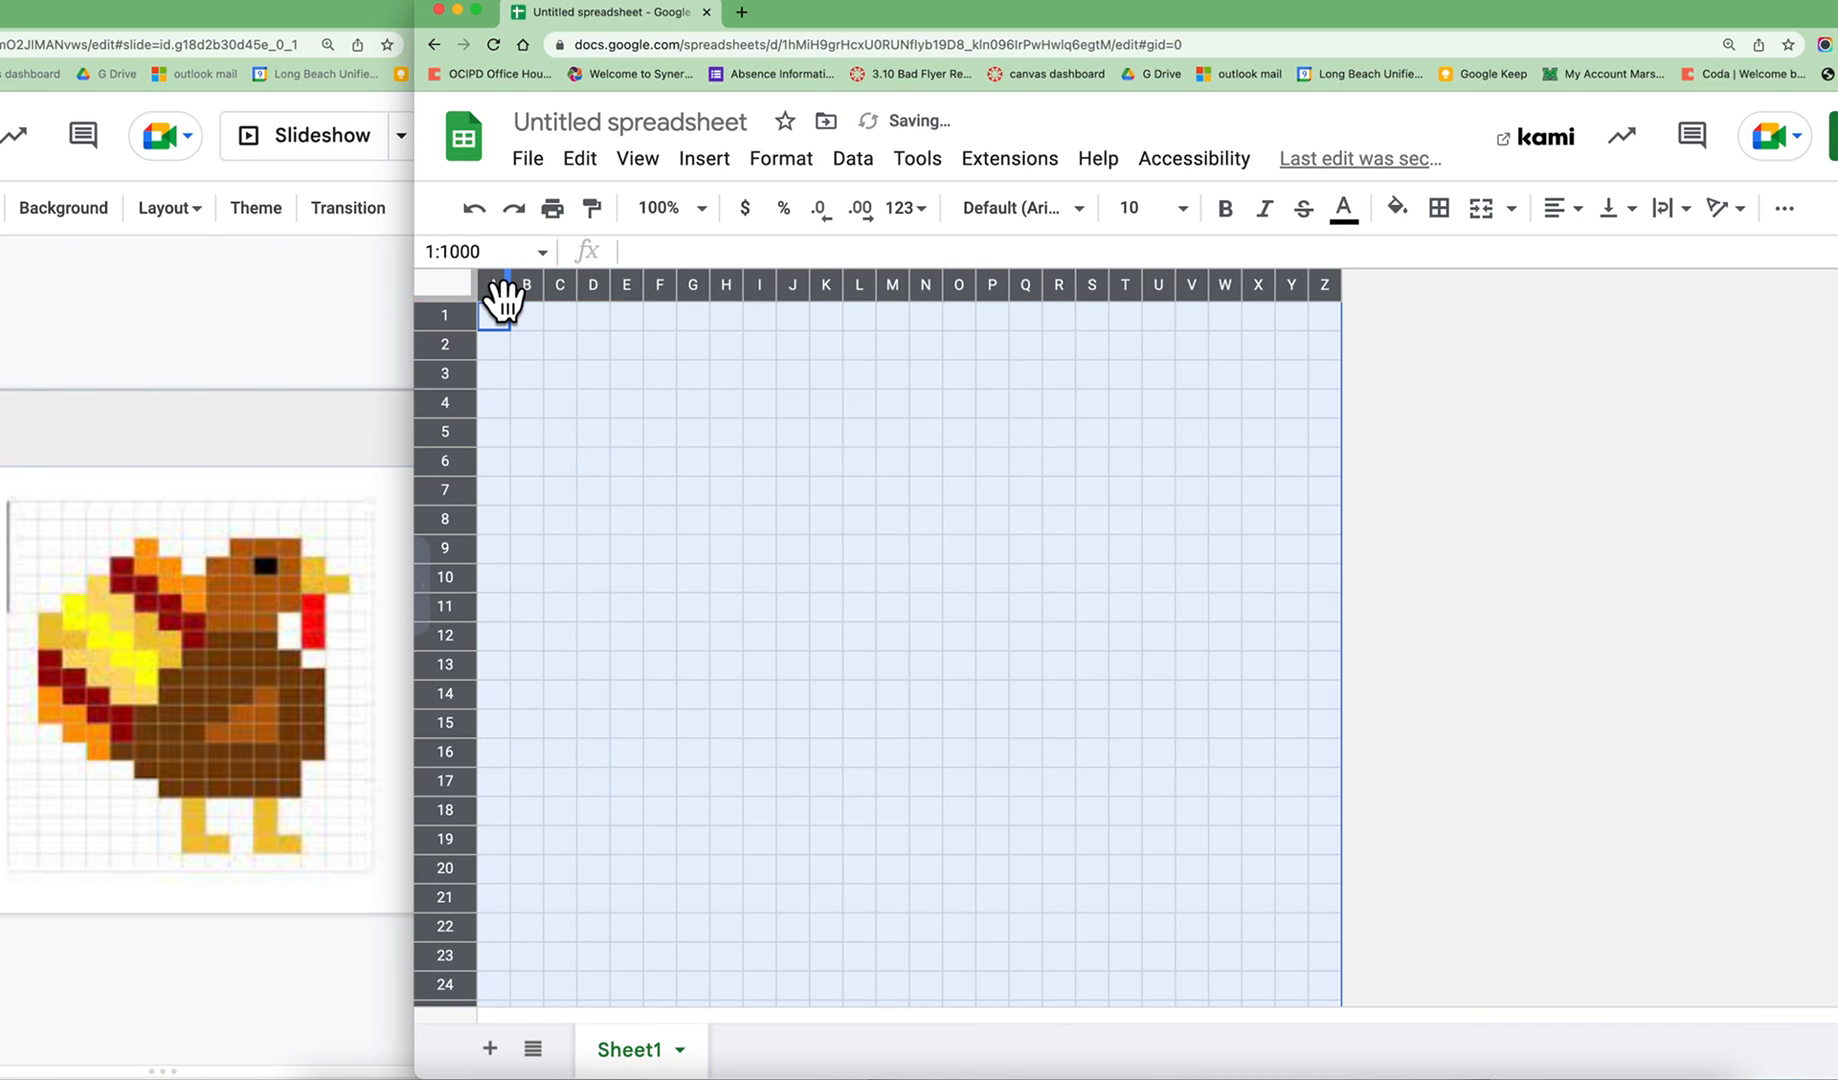
{"action": "left_click", "coordinate": [1400, 456]}
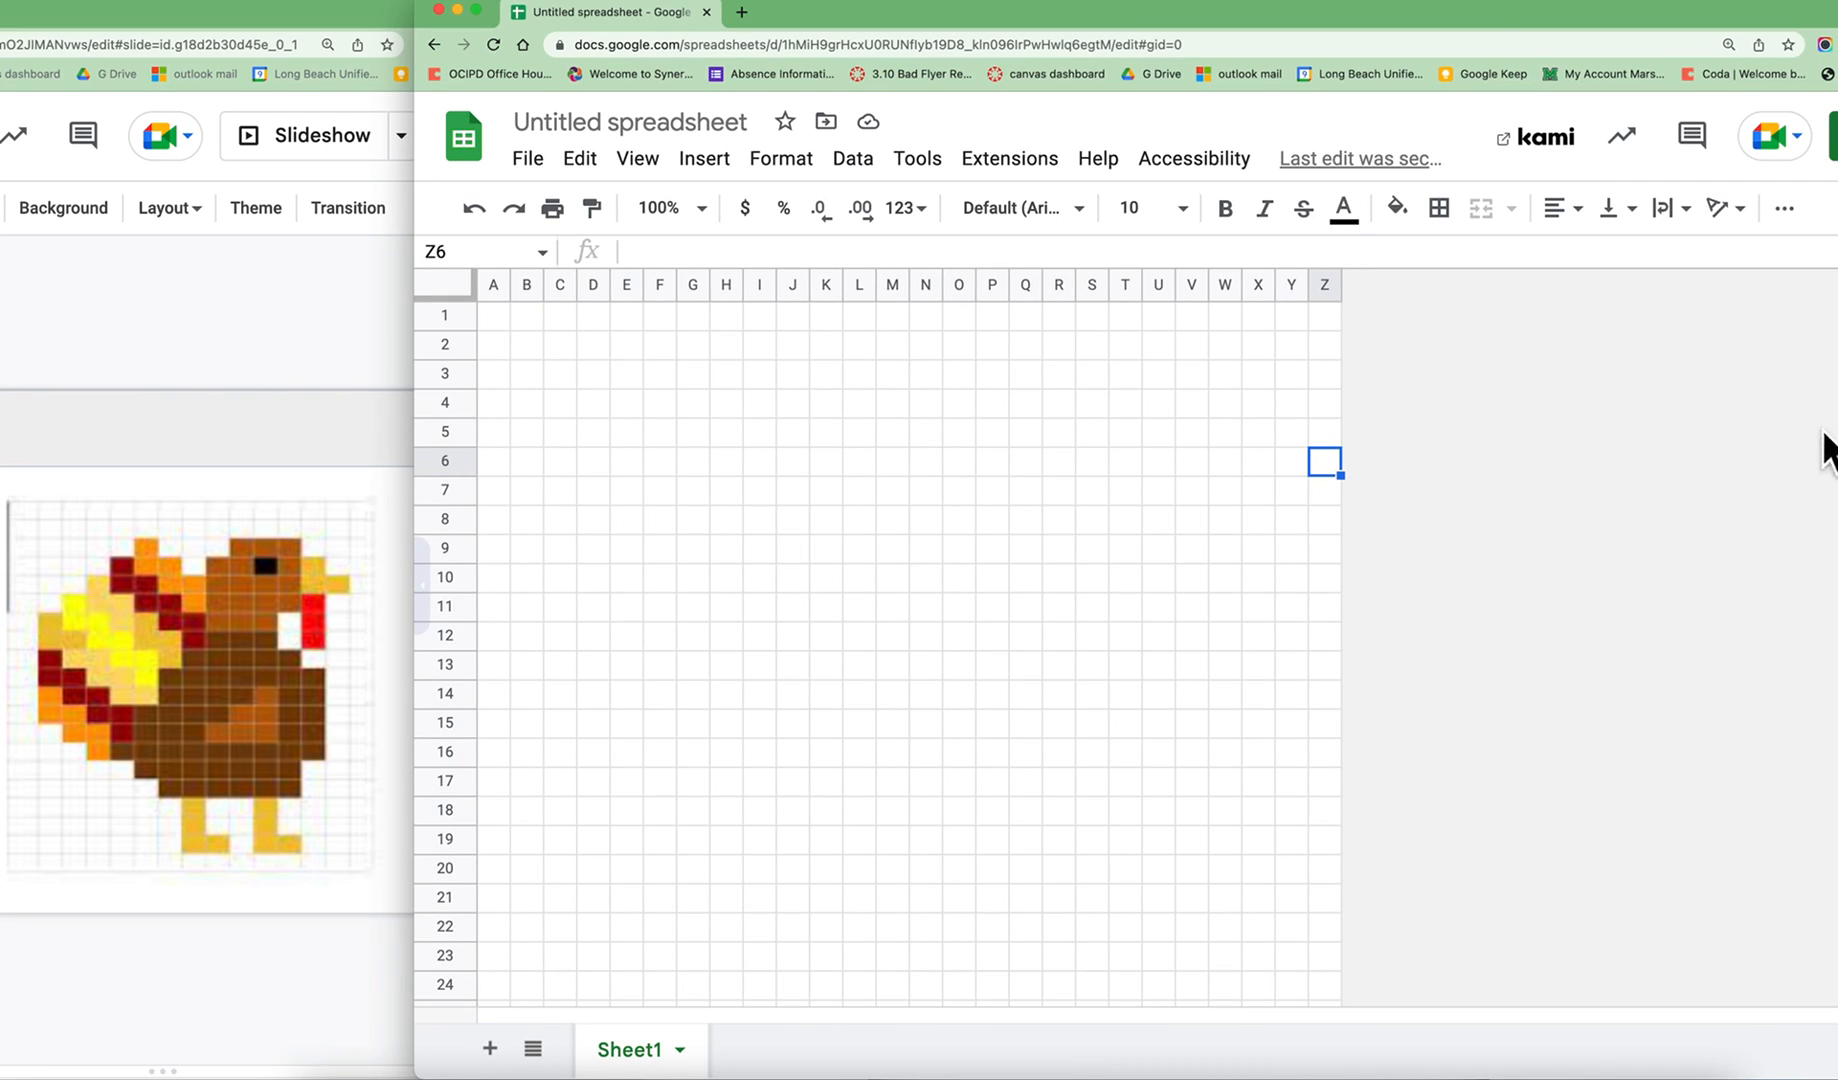
{"action": "scroll", "coordinate": [910, 650], "scroll_direction": "down", "scroll_amount": 20}
{"action": "scroll", "coordinate": [910, 650], "scroll_direction": "down", "scroll_amount": 20}
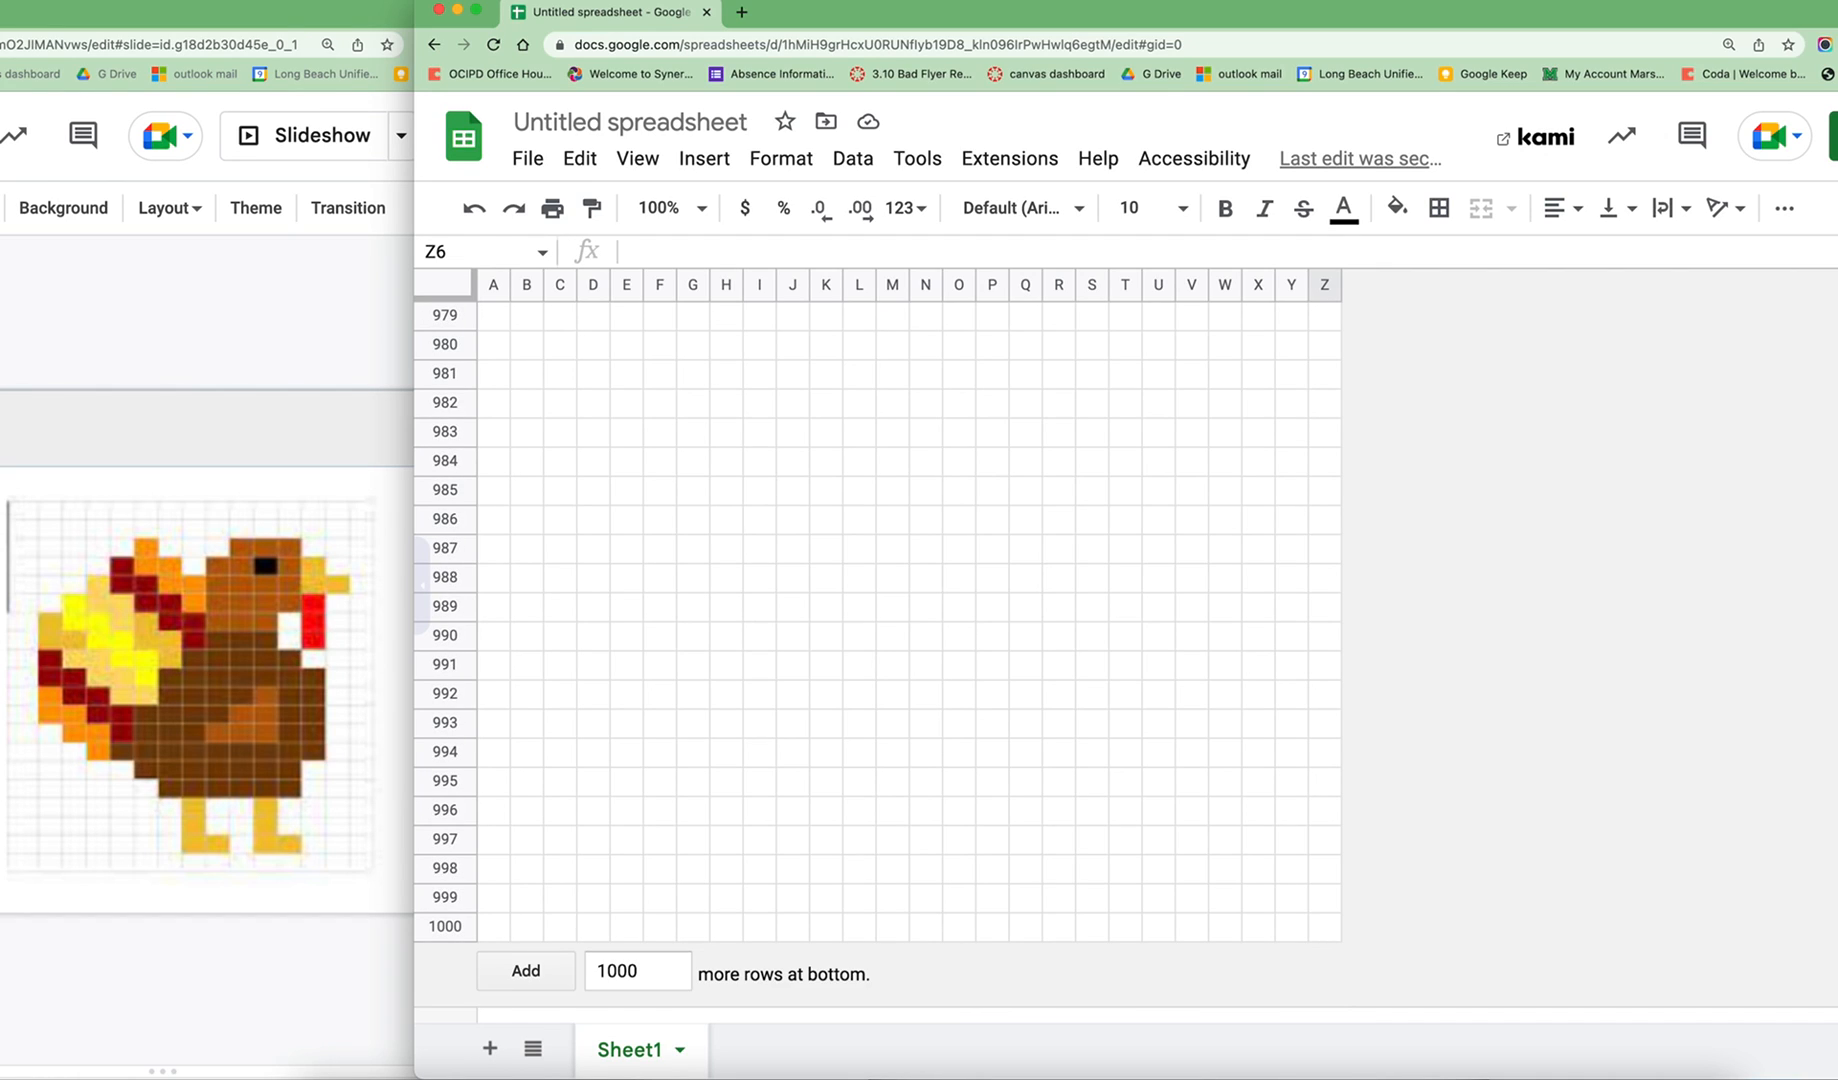
{"action": "scroll", "coordinate": [910, 650], "scroll_direction": "up", "scroll_amount": 20}
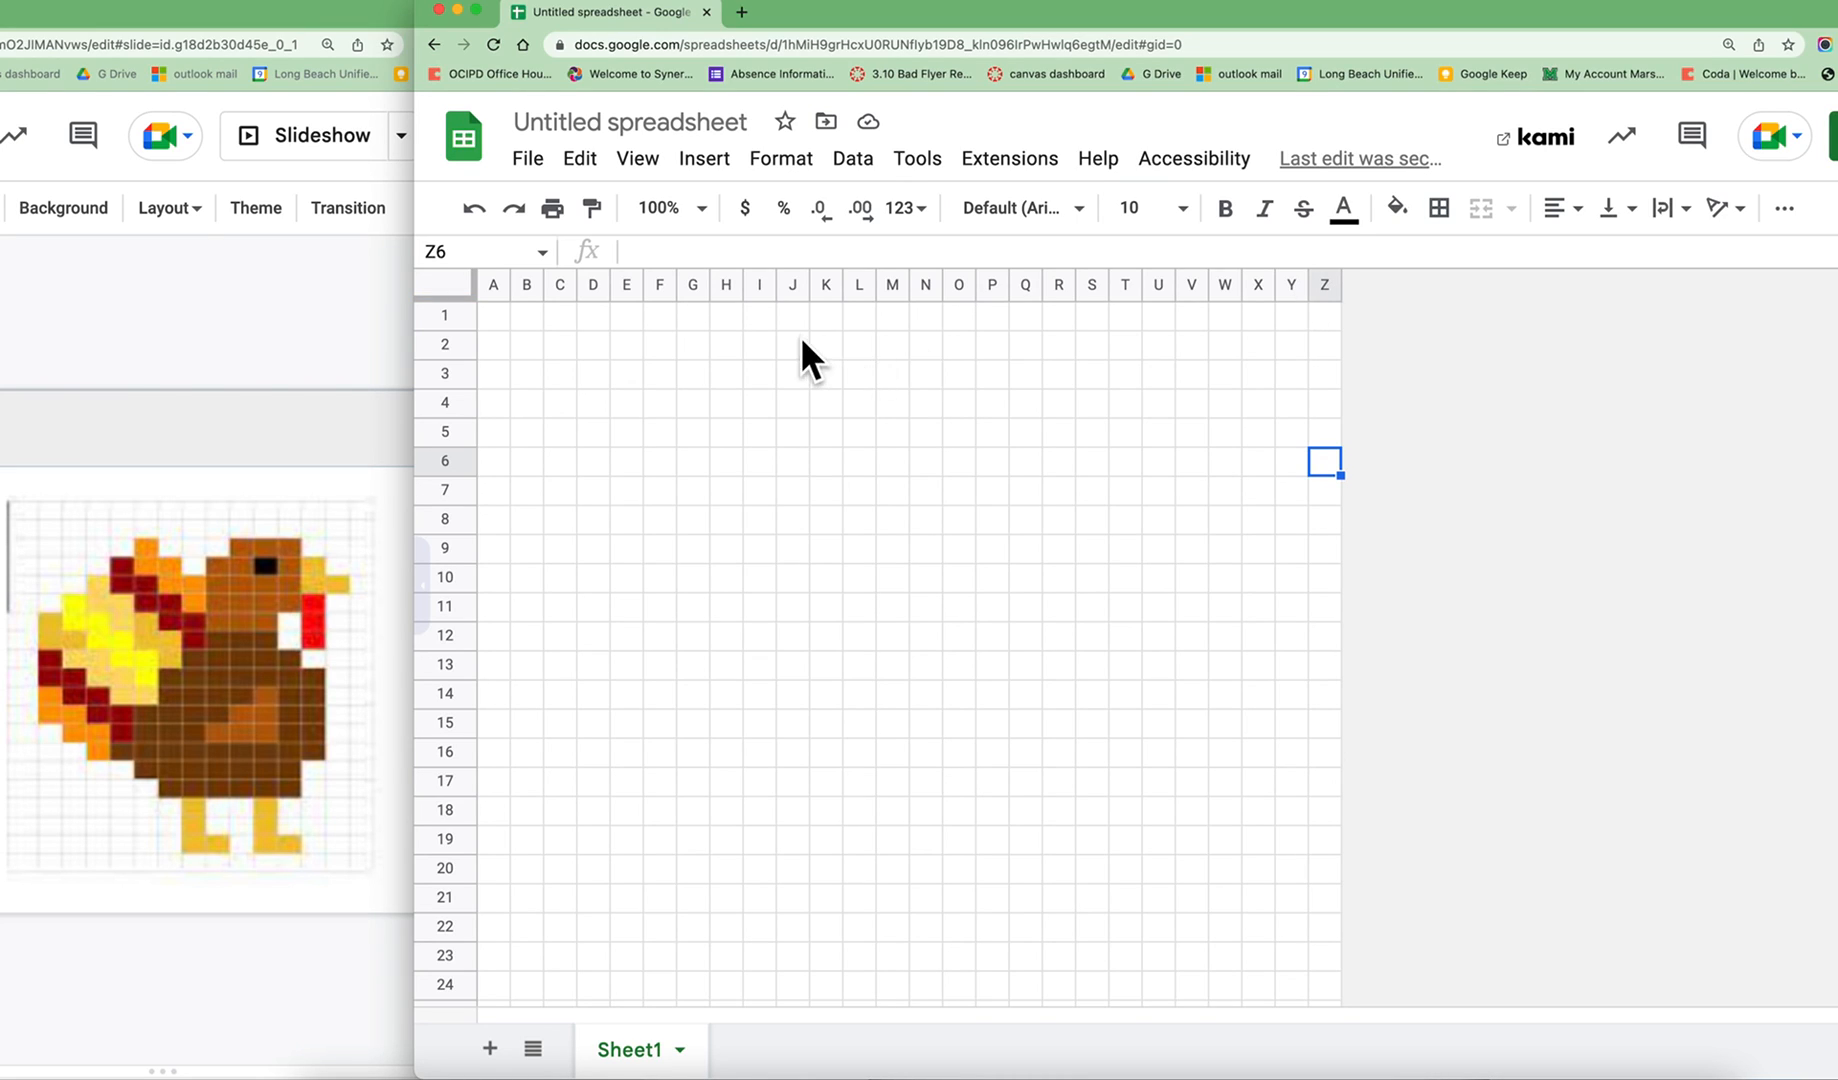
- Insert 26 more columns to the right of column Z
{"action": "left_click", "coordinate": [447, 282]}
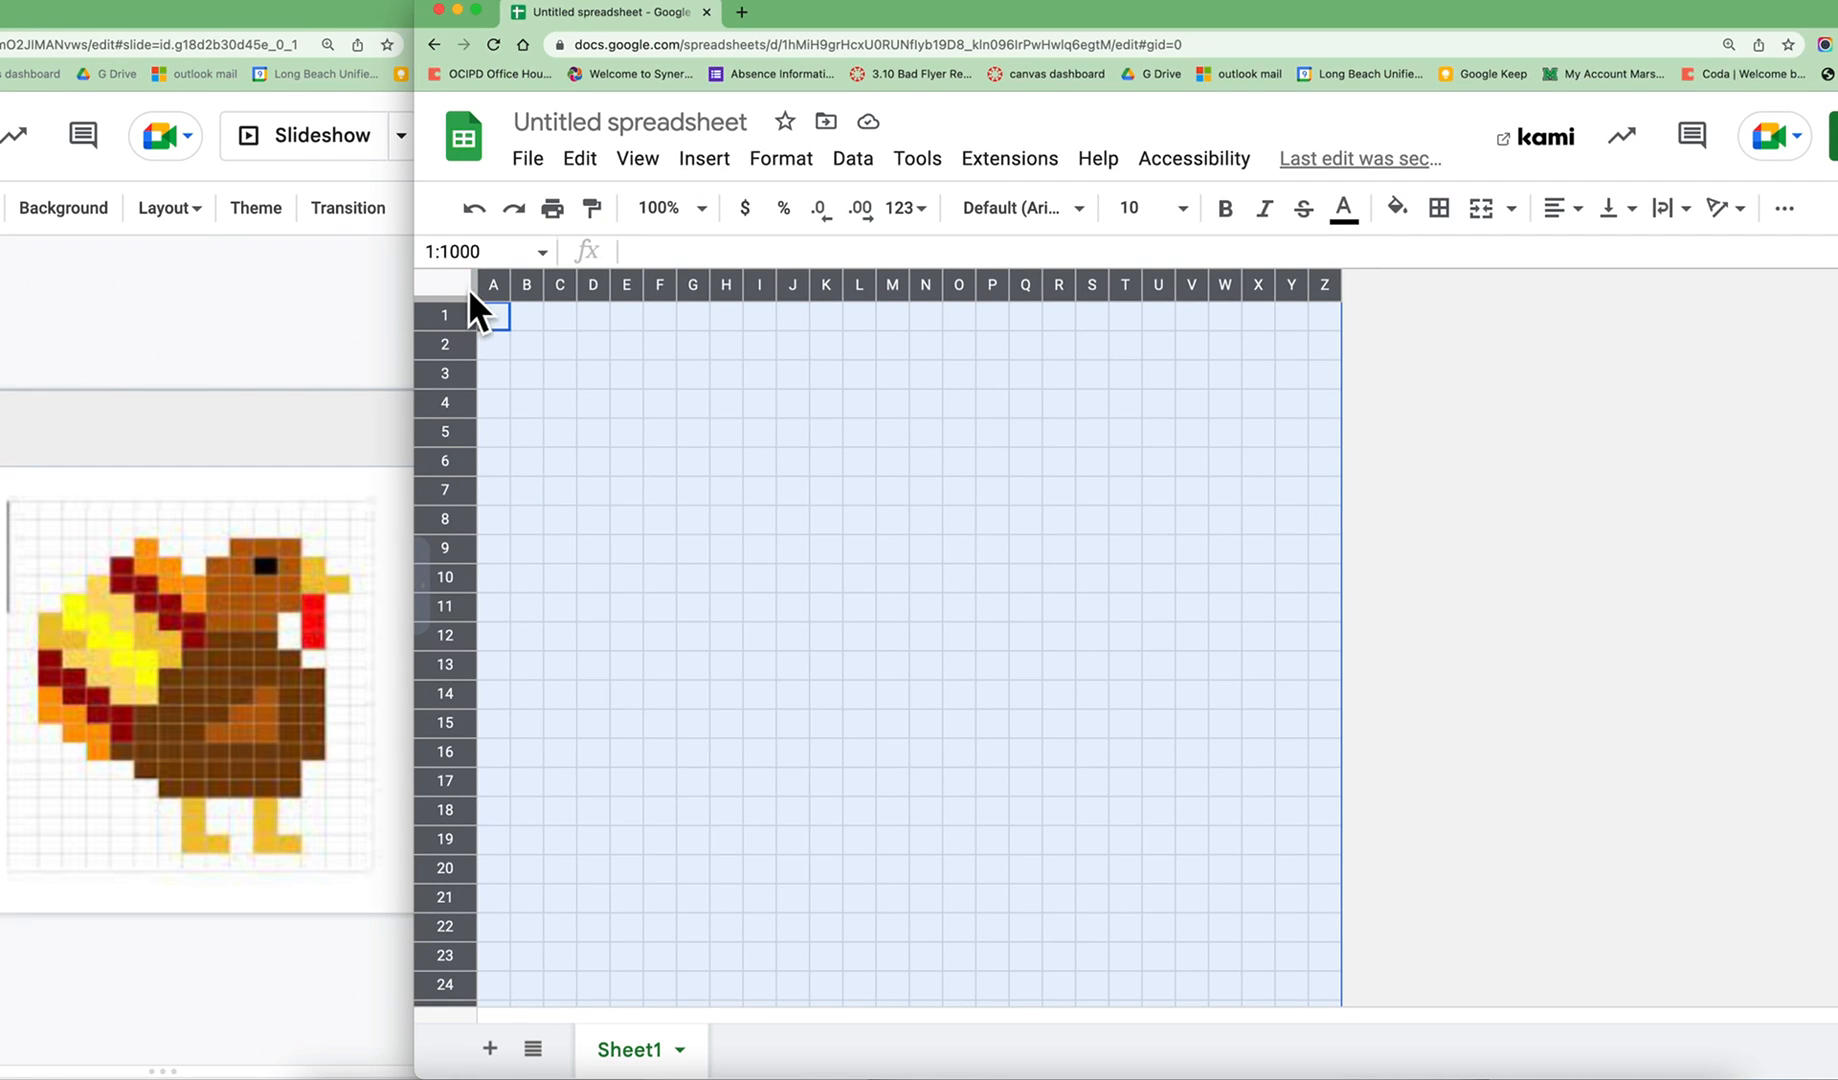
{"action": "left_click", "coordinate": [705, 160]}
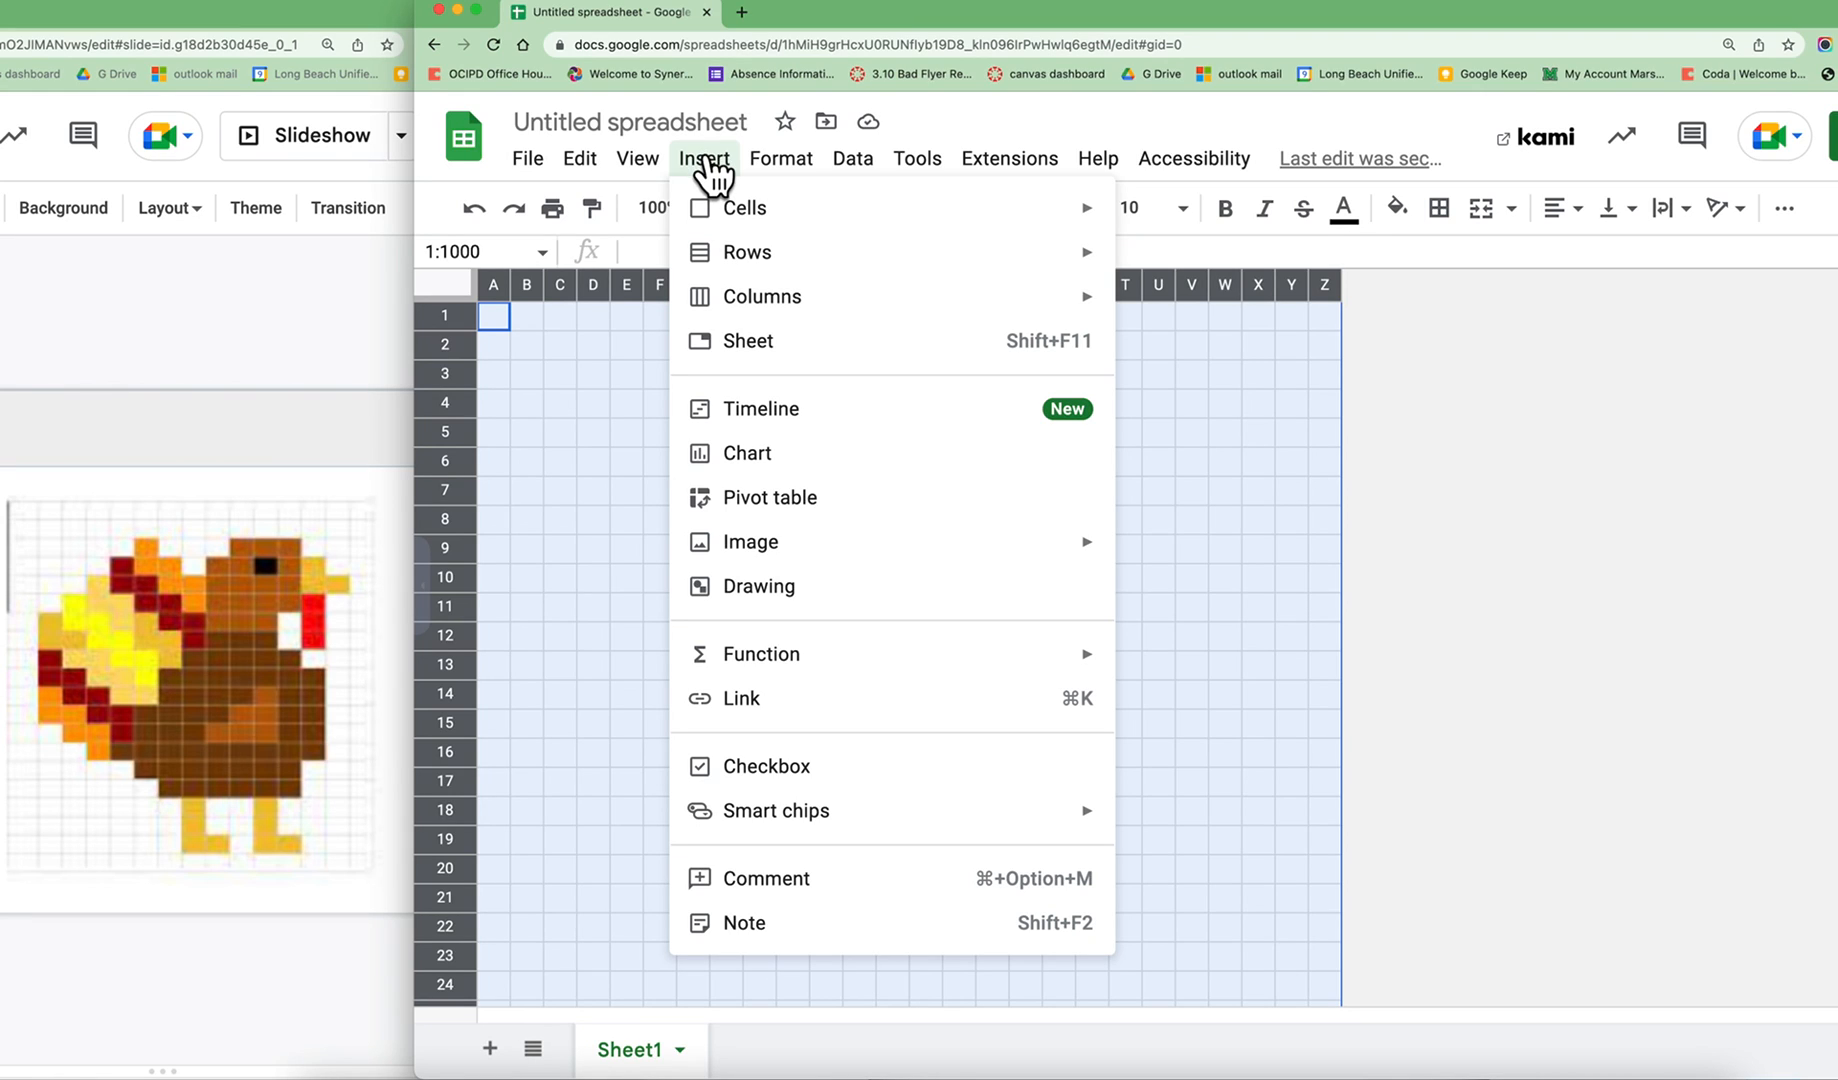
{"action": "mouse_move", "coordinate": [757, 296]}
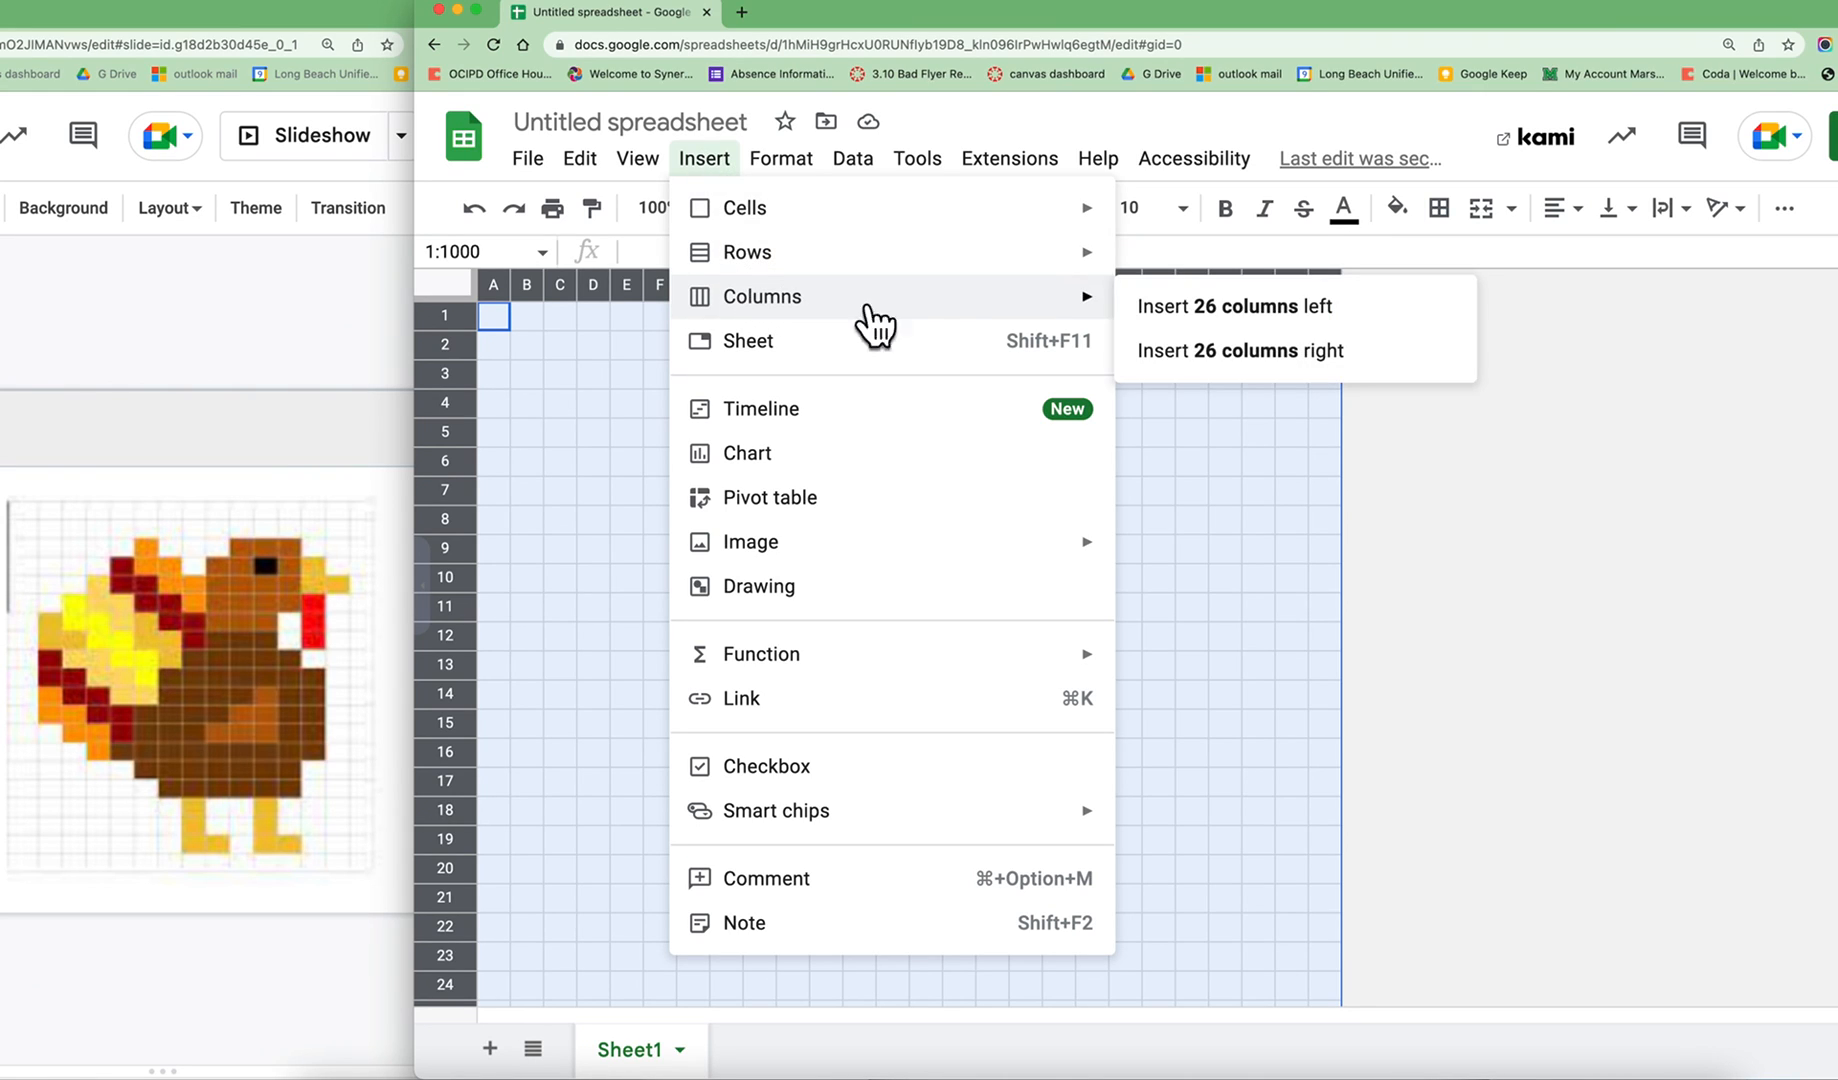
{"action": "left_click", "coordinate": [1168, 352]}
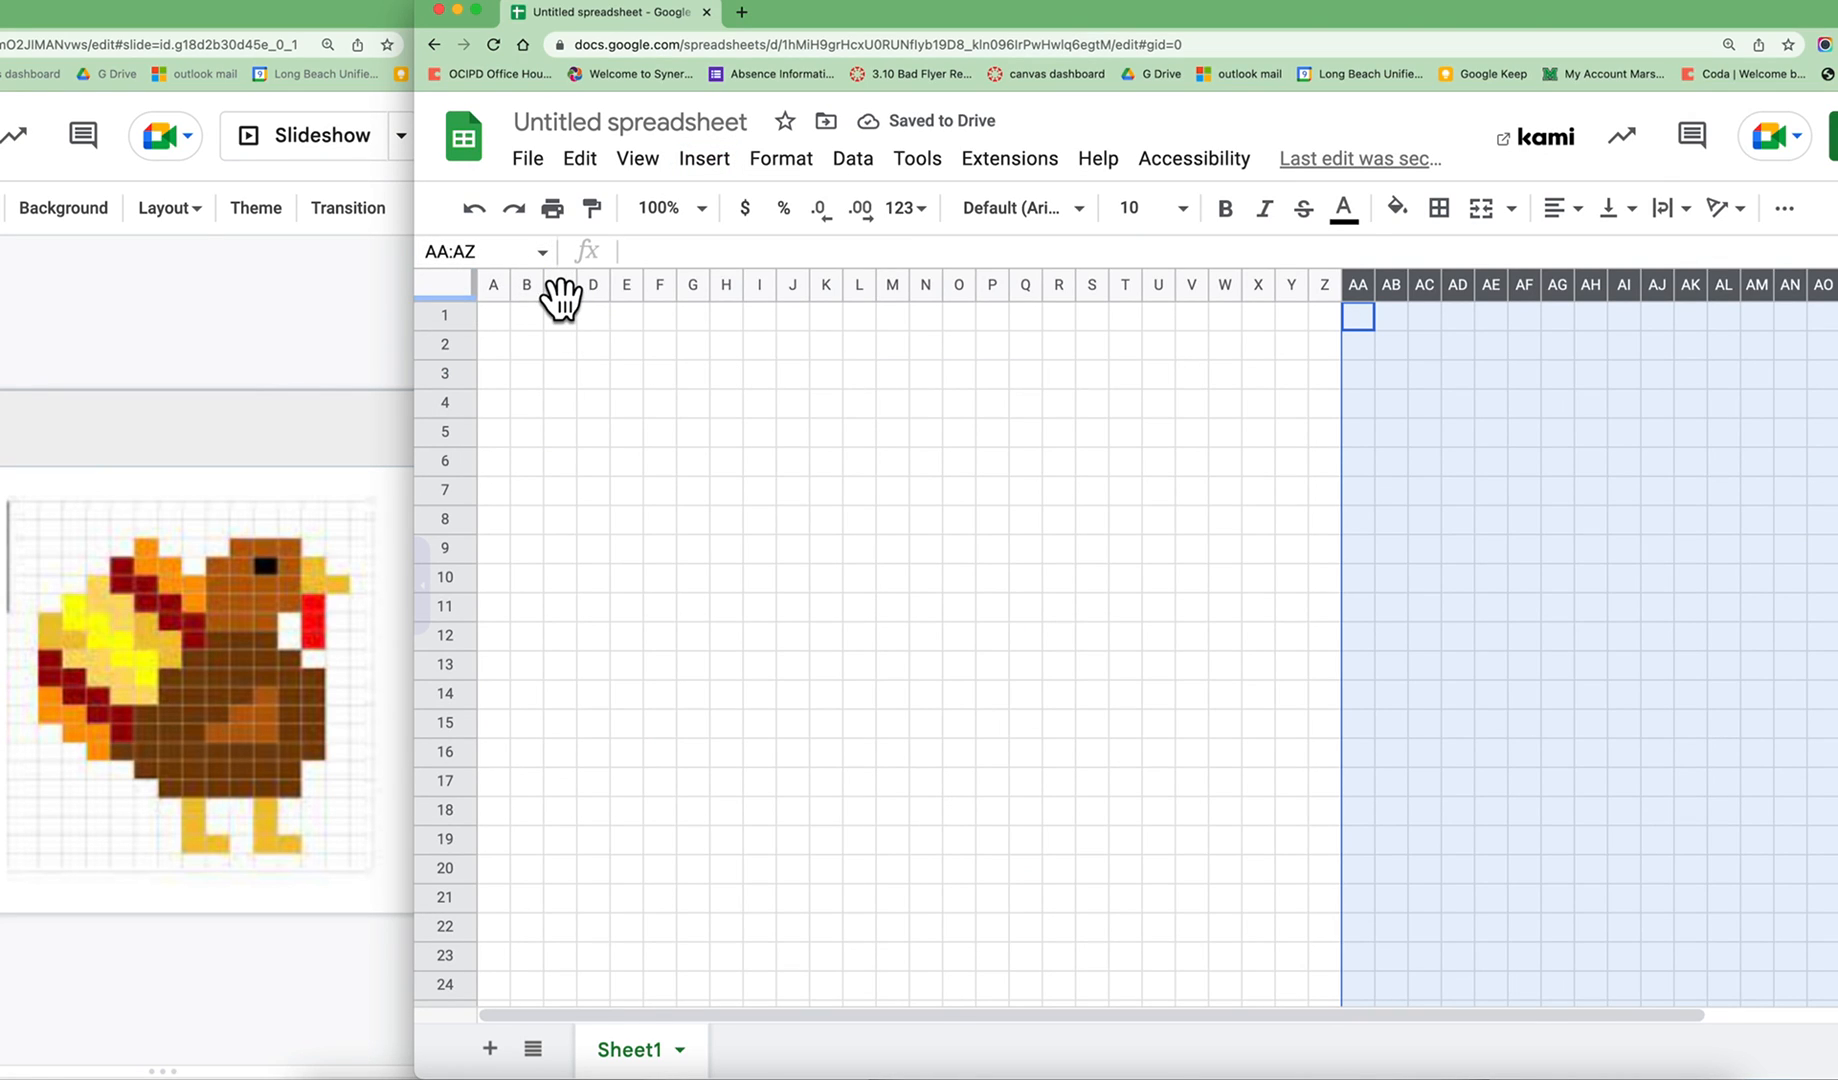
{"action": "left_click", "coordinate": [852, 398]}
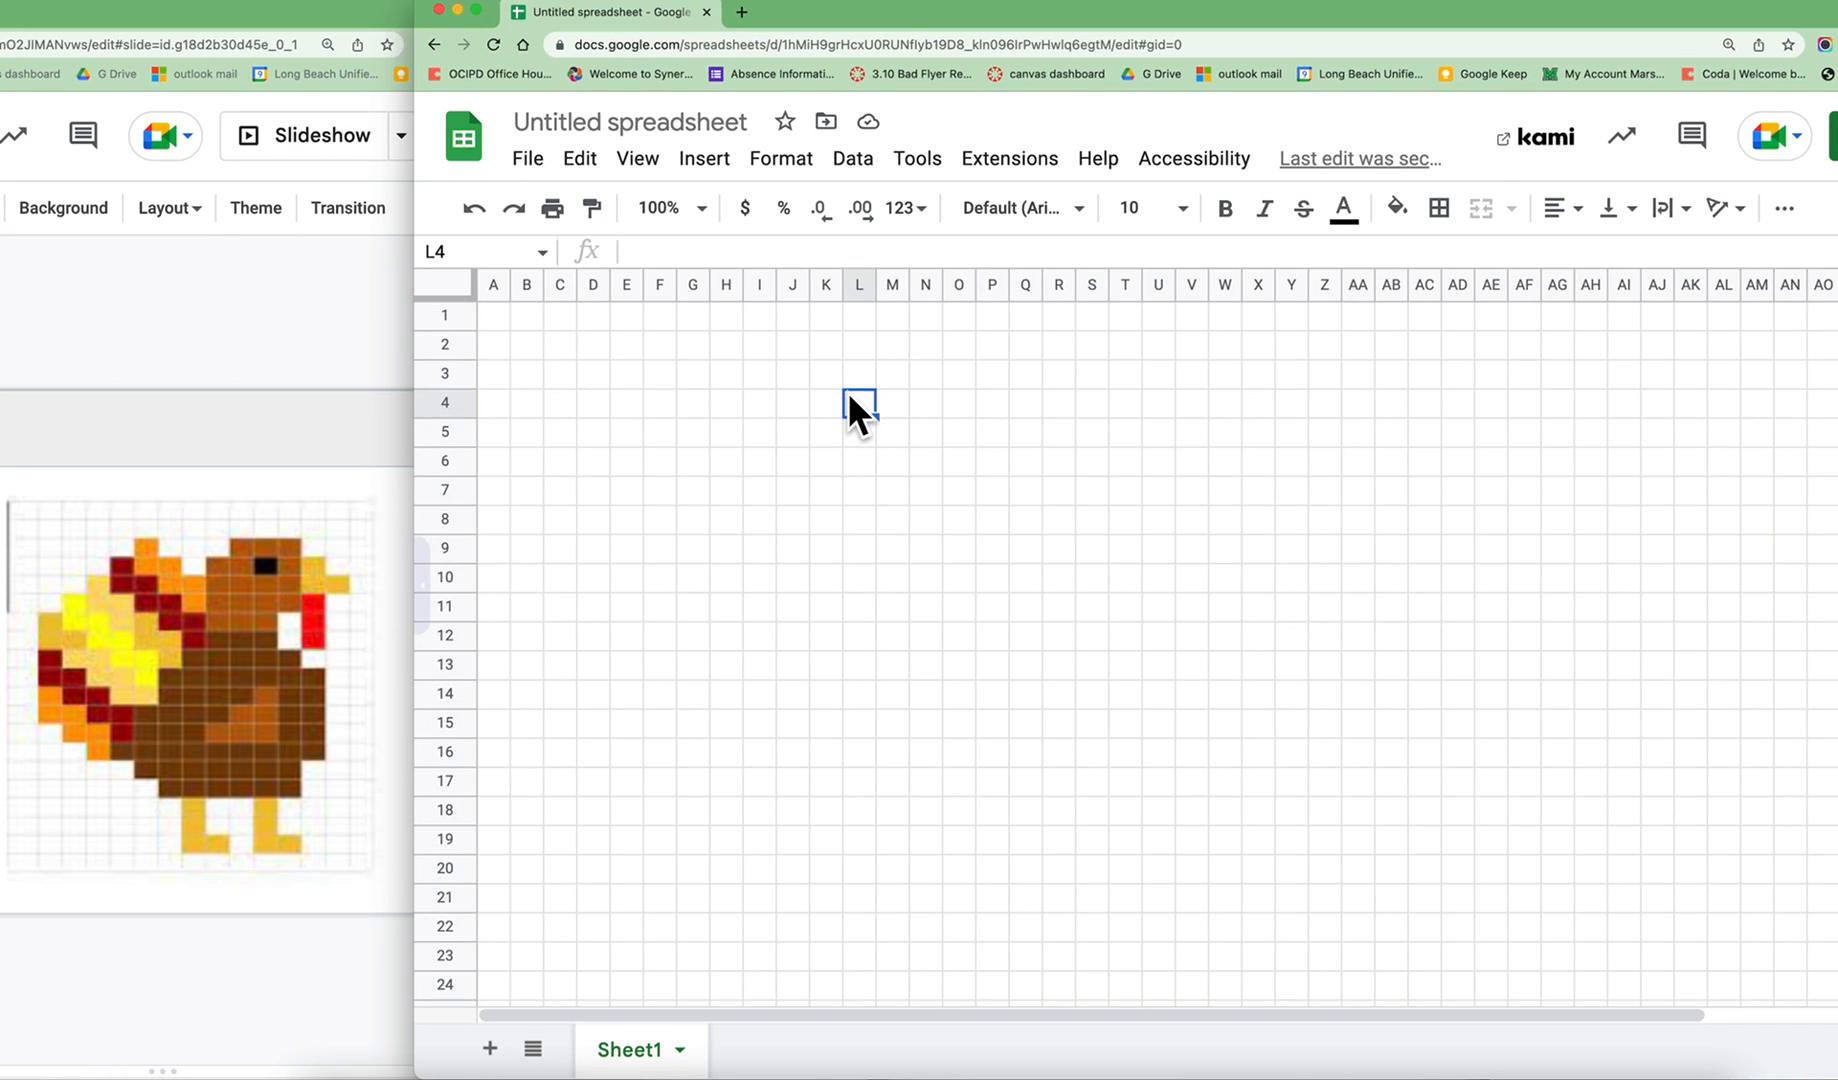
- Rename the spreadsheet as "Turkey pixel art"
{"action": "left_click", "coordinate": [600, 122]}
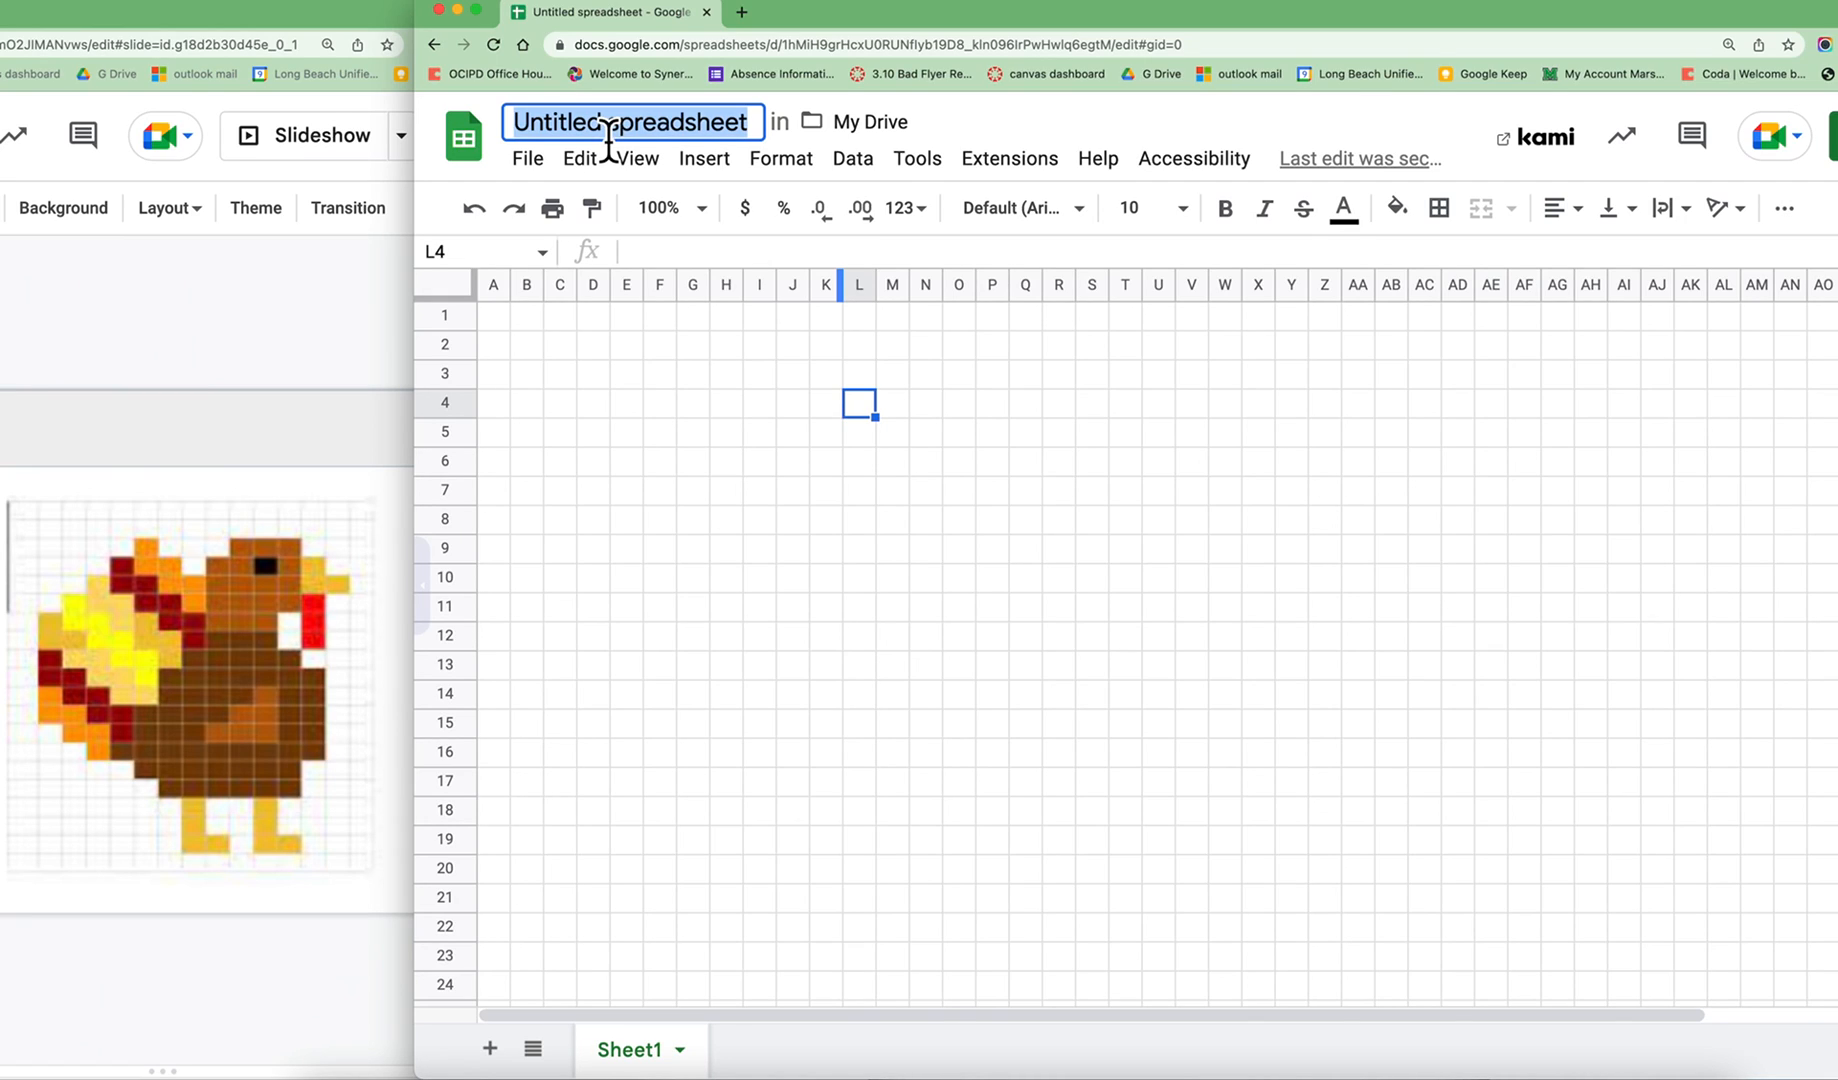
{"action": "type", "text": "Turkey p"}
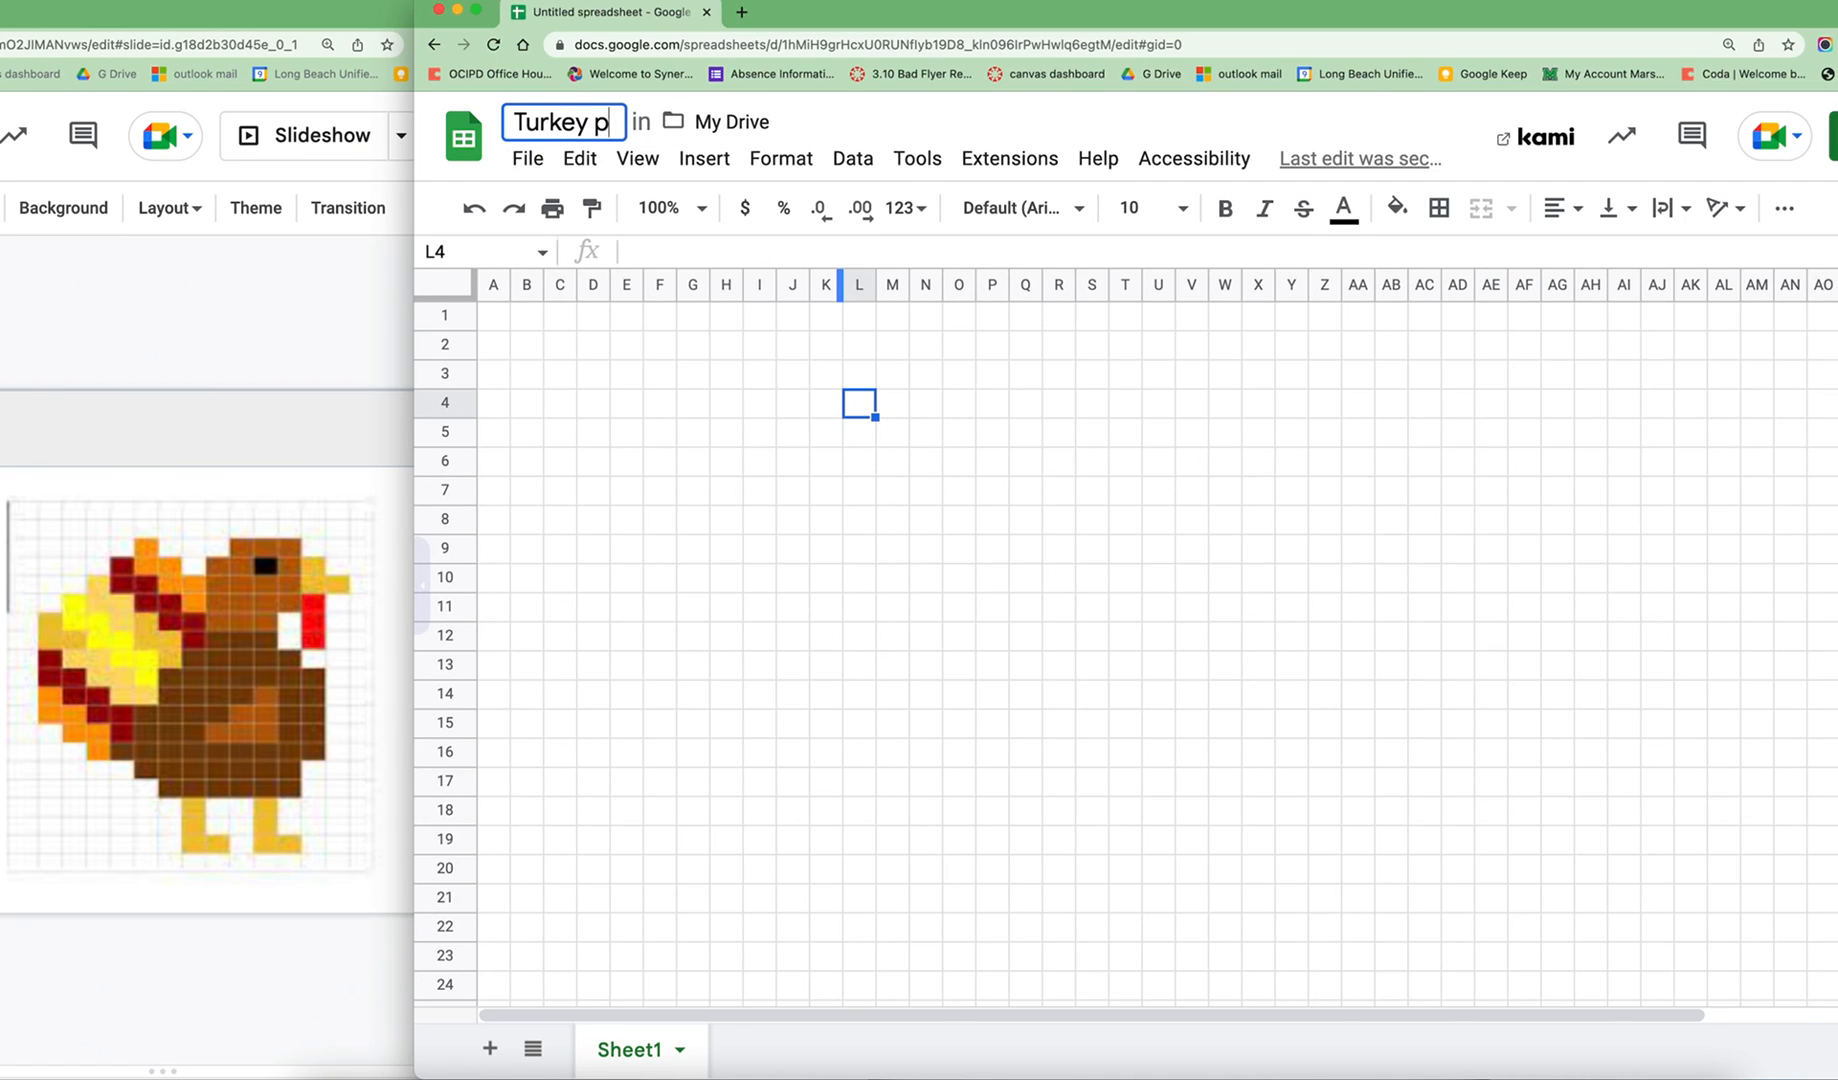
{"action": "type", "text": "ixel art"}
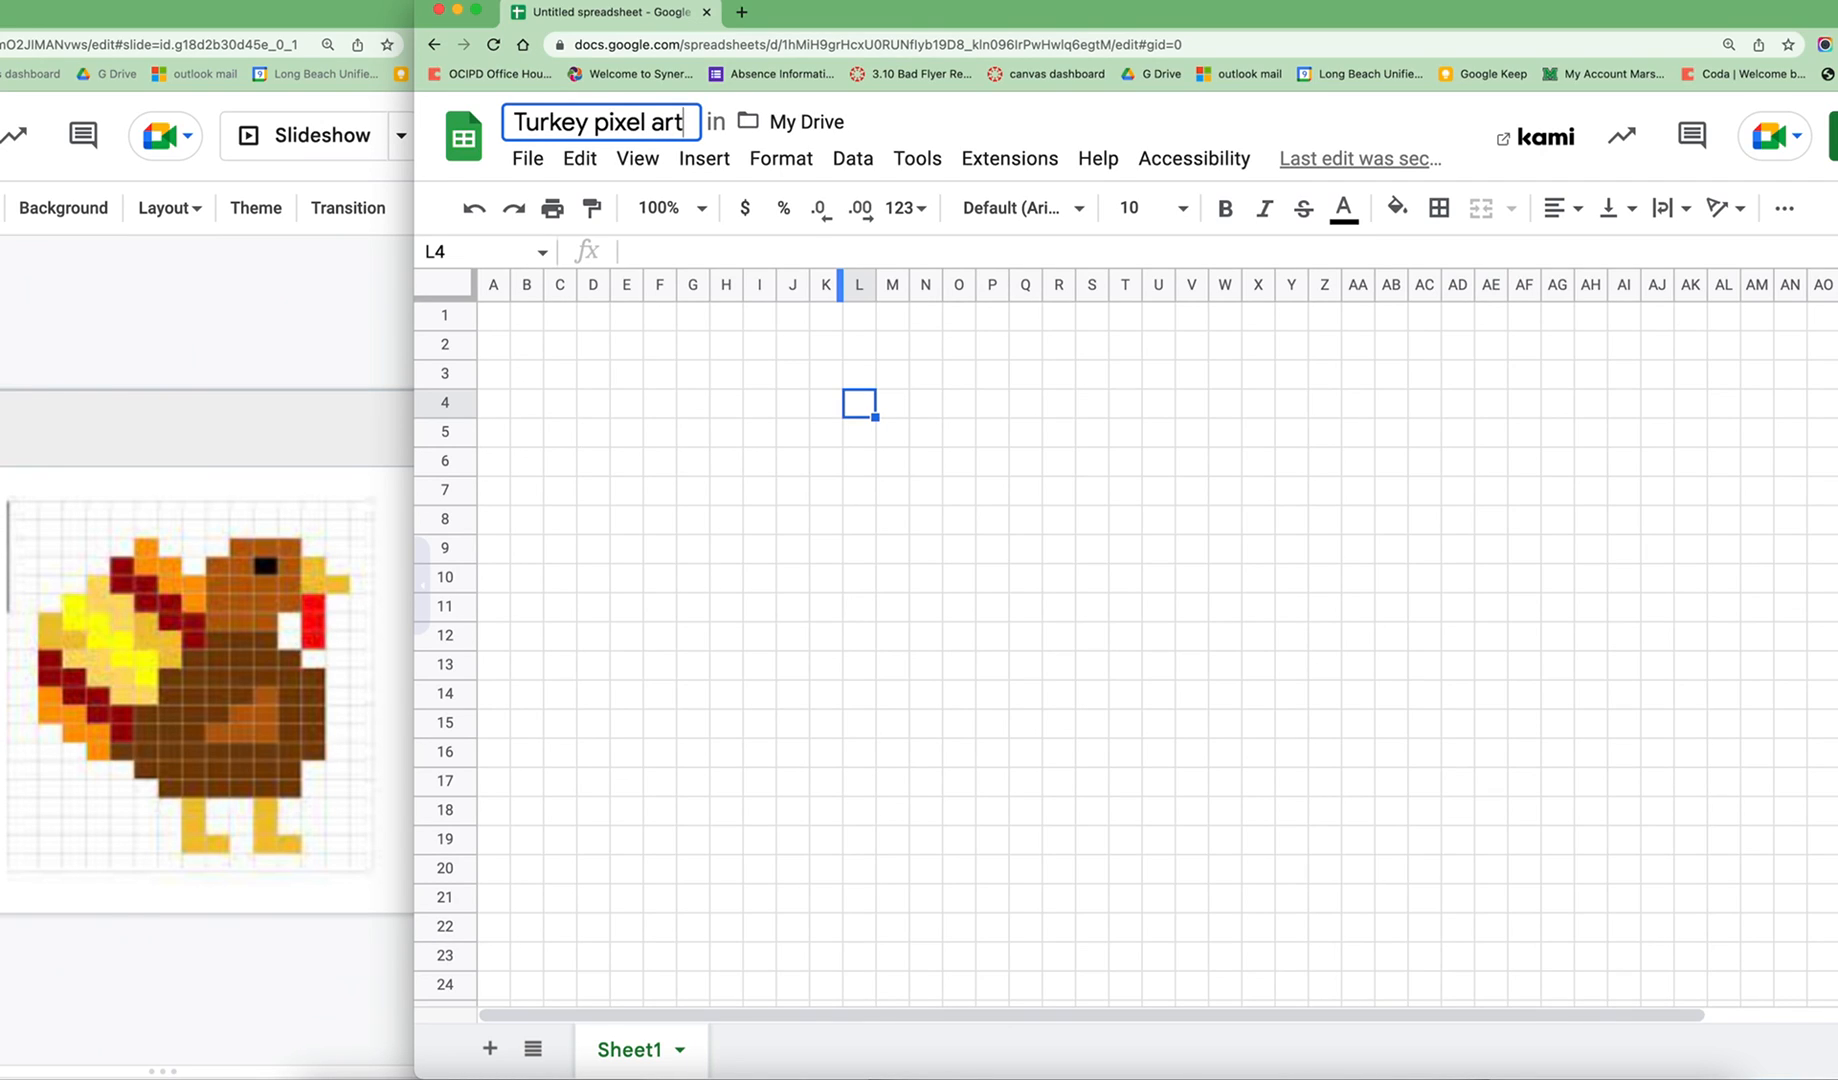
{"action": "key", "text": "Return"}
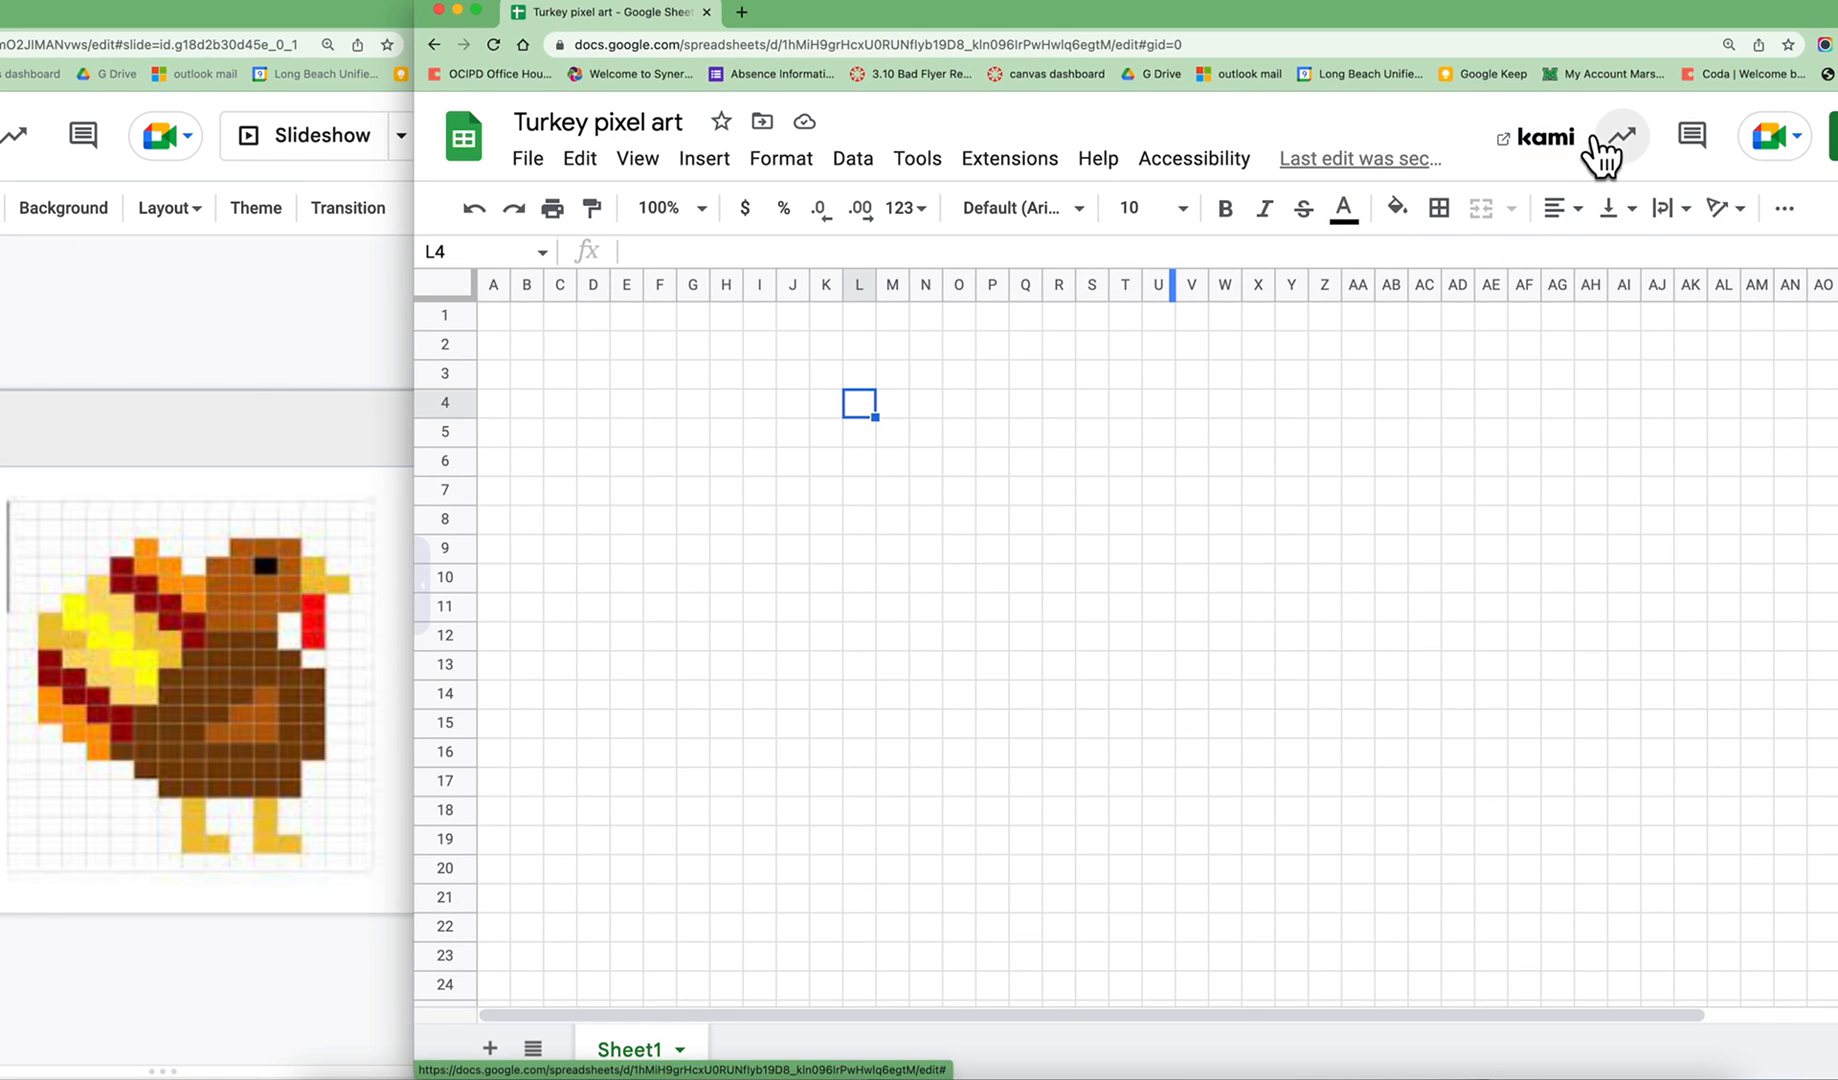
{"action": "left_click_drag", "start_coordinate": [1837, 6], "coordinate": [1815, 6]}
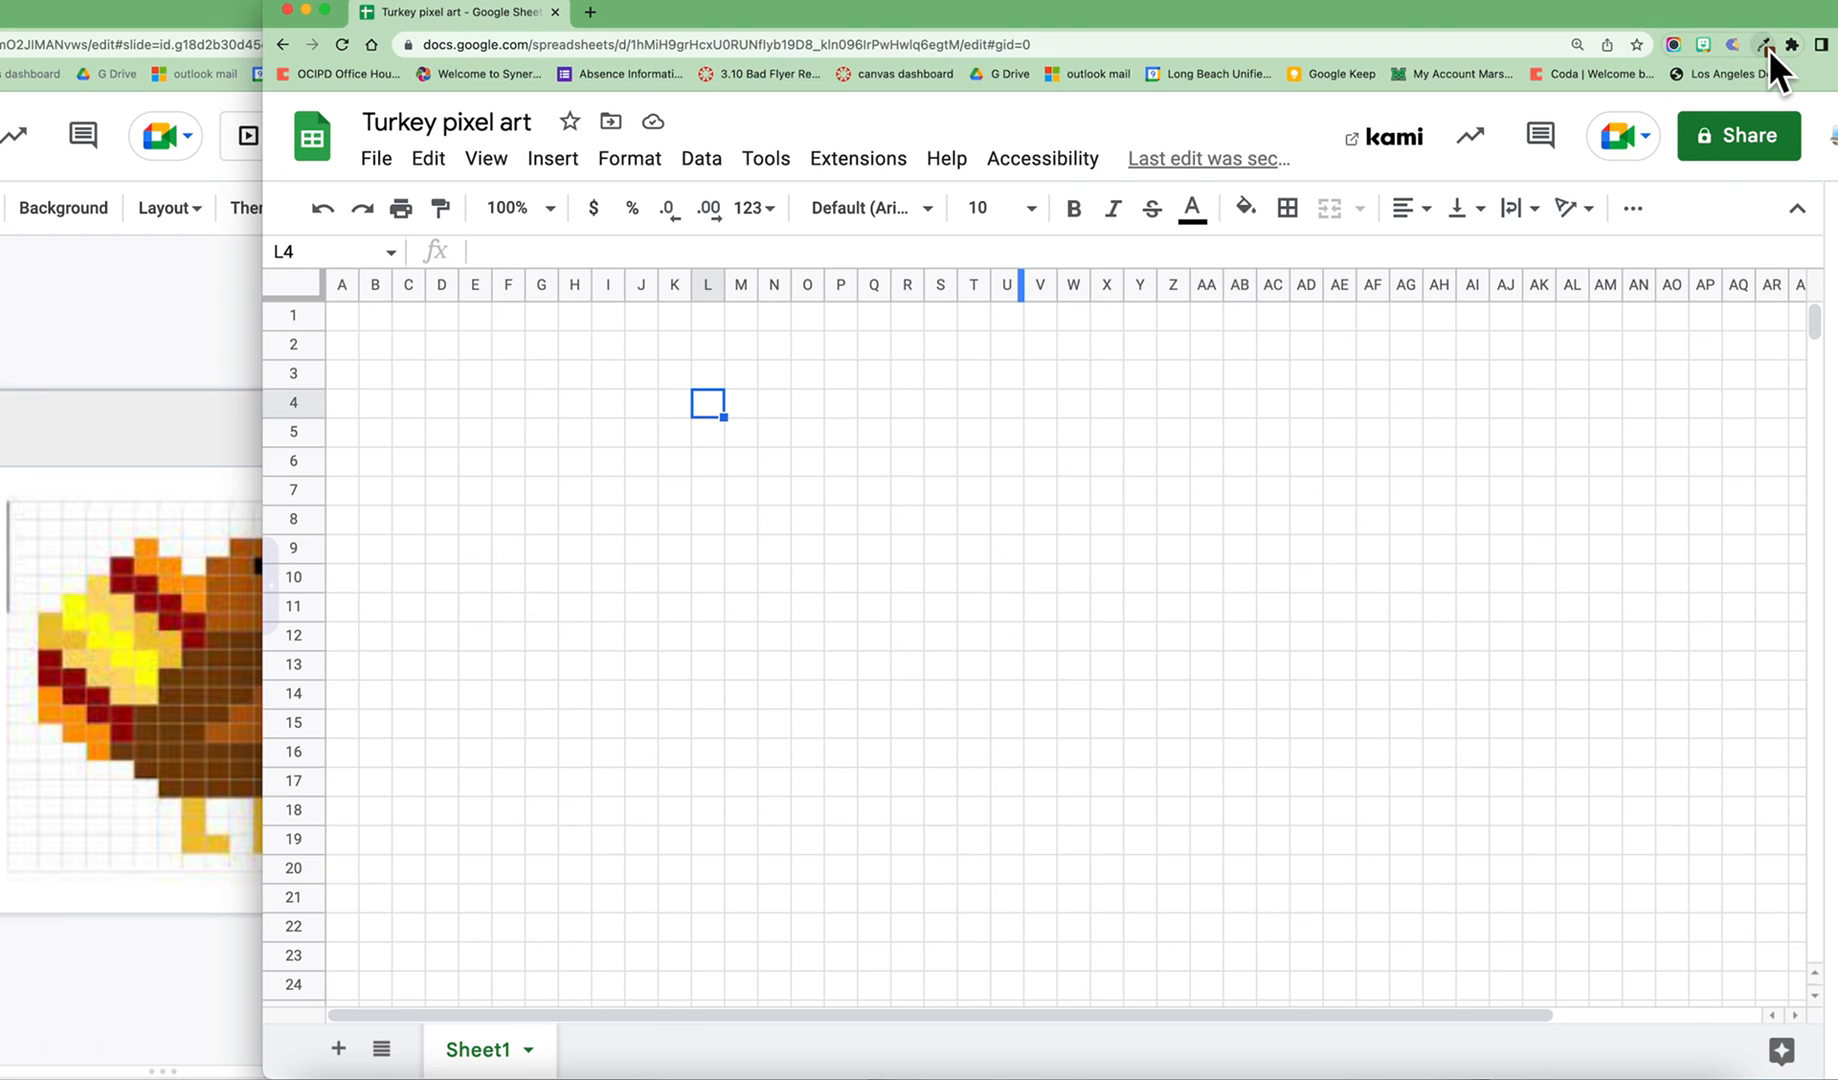
{"action": "left_click", "coordinate": [1766, 48]}
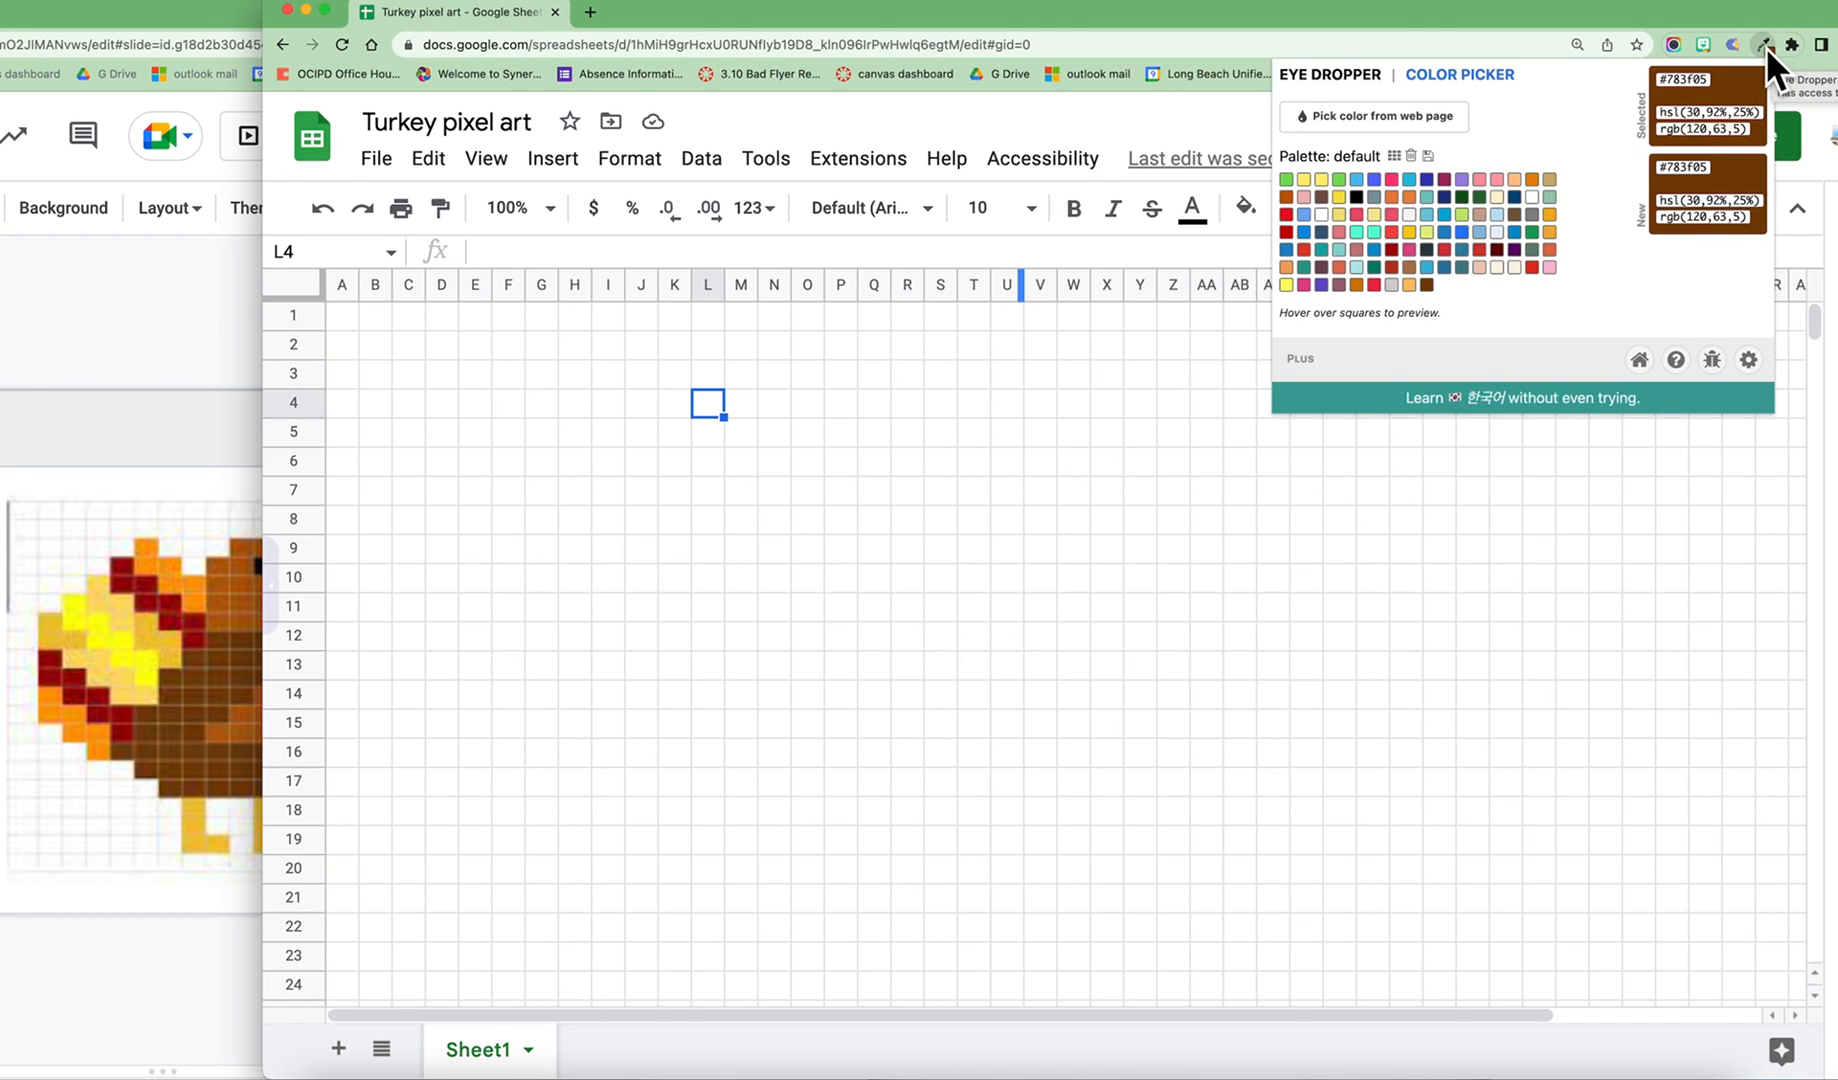
{"action": "left_click", "coordinate": [1370, 118]}
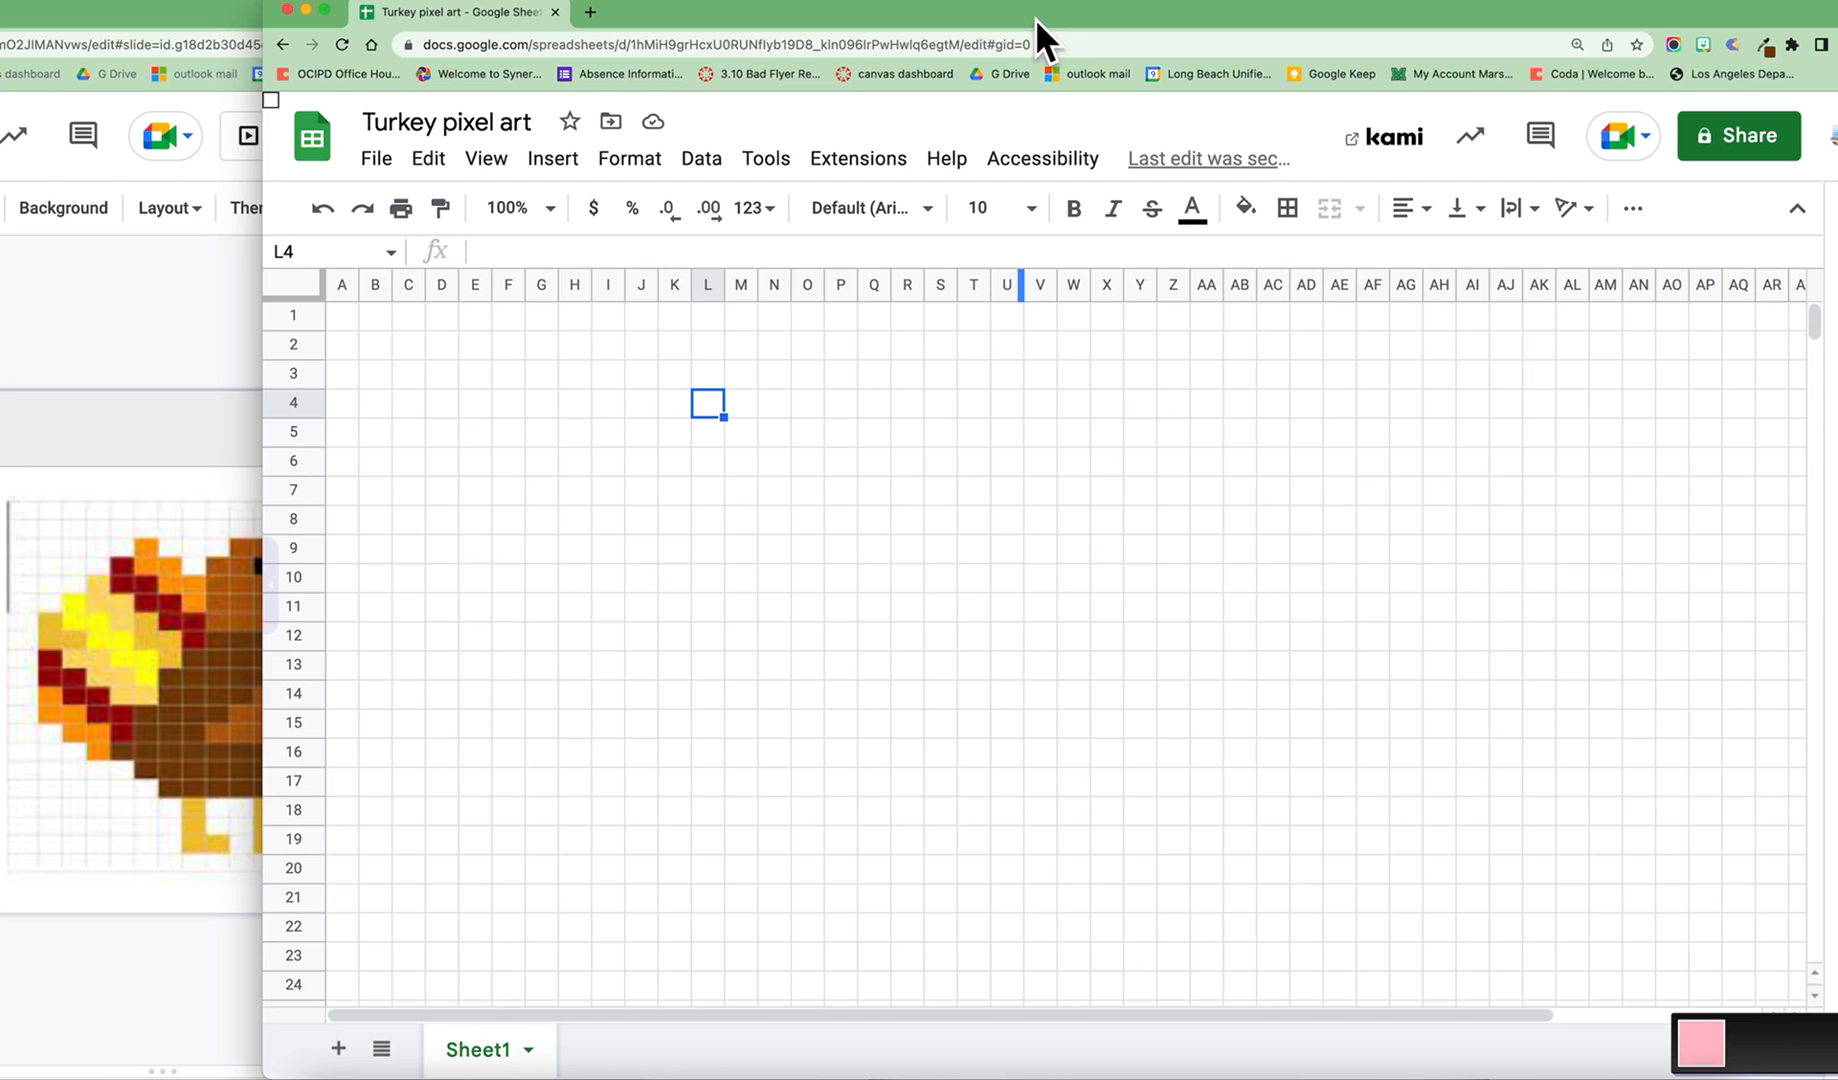
- Sample the light brown of the turkey's head in the slide with Eye Dropper and copy its hex code c35901
{"action": "left_click_drag", "start_coordinate": [1029, 17], "coordinate": [1250, 18]}
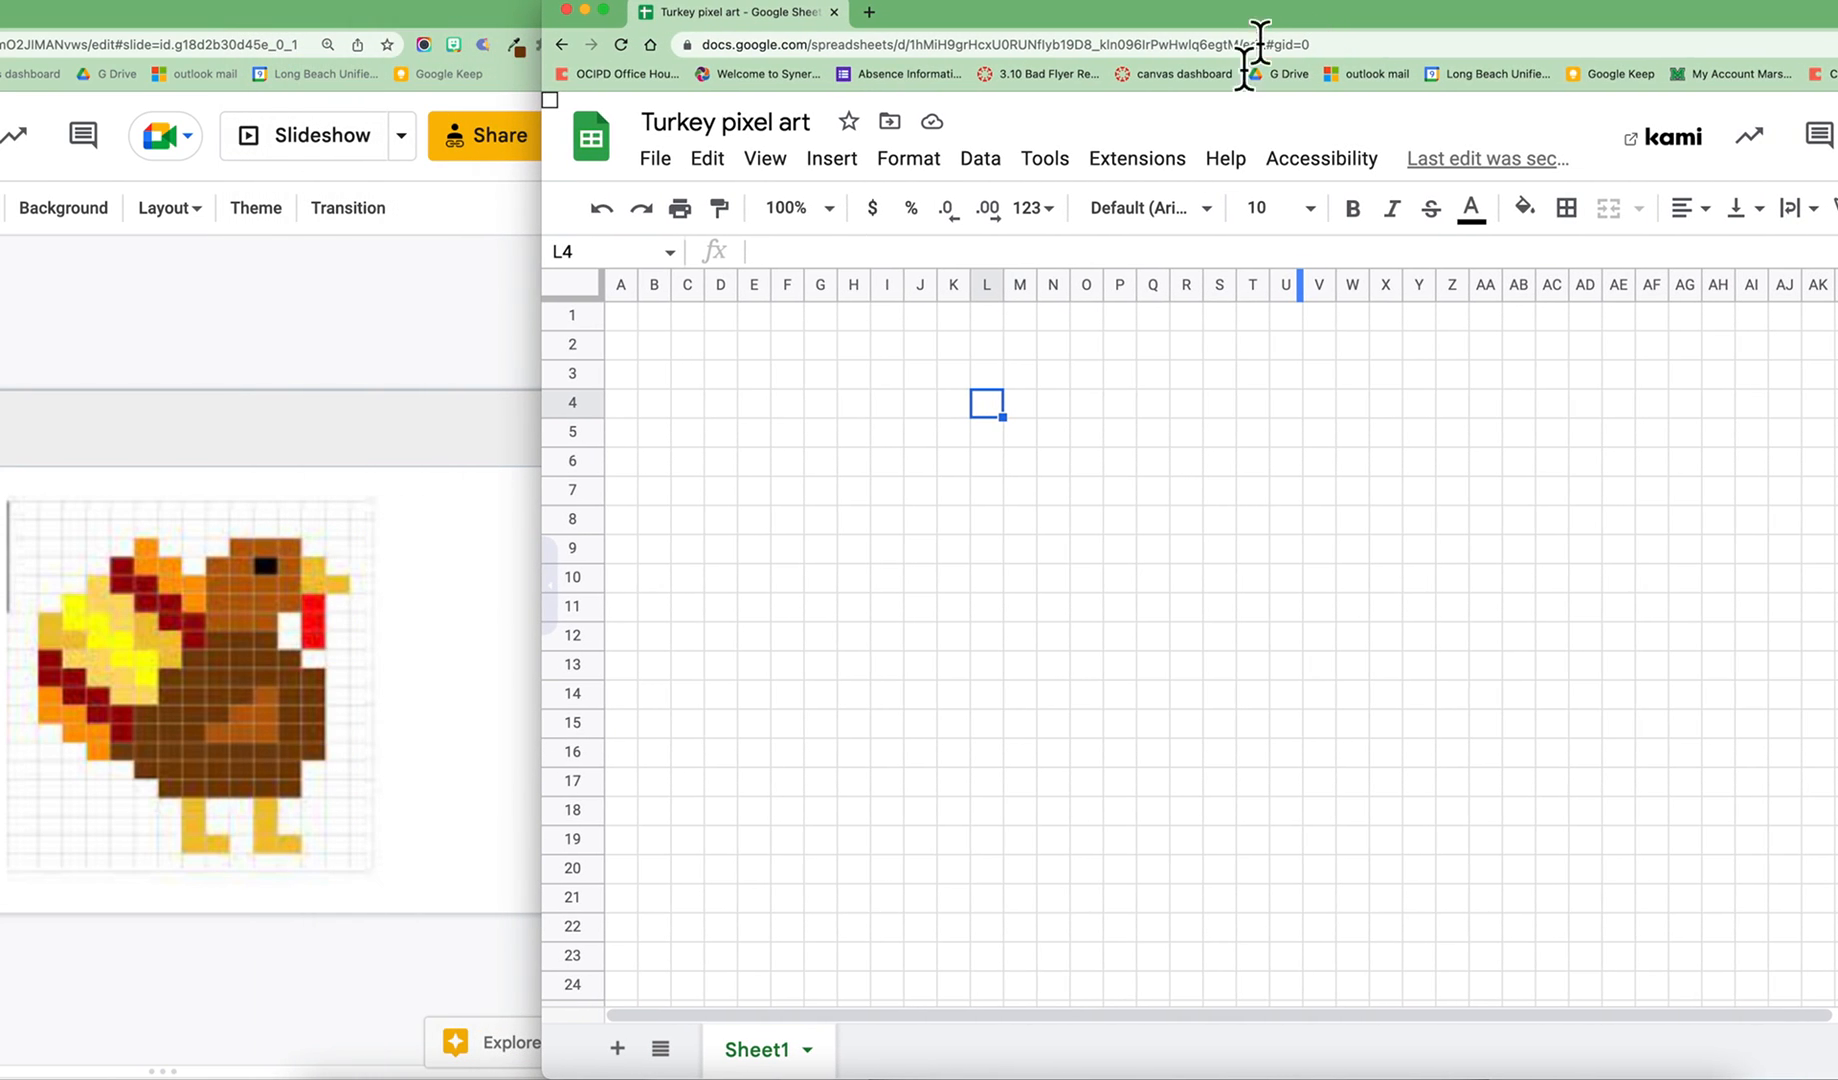
{"action": "left_click", "coordinate": [358, 495]}
{"action": "left_click", "coordinate": [515, 45]}
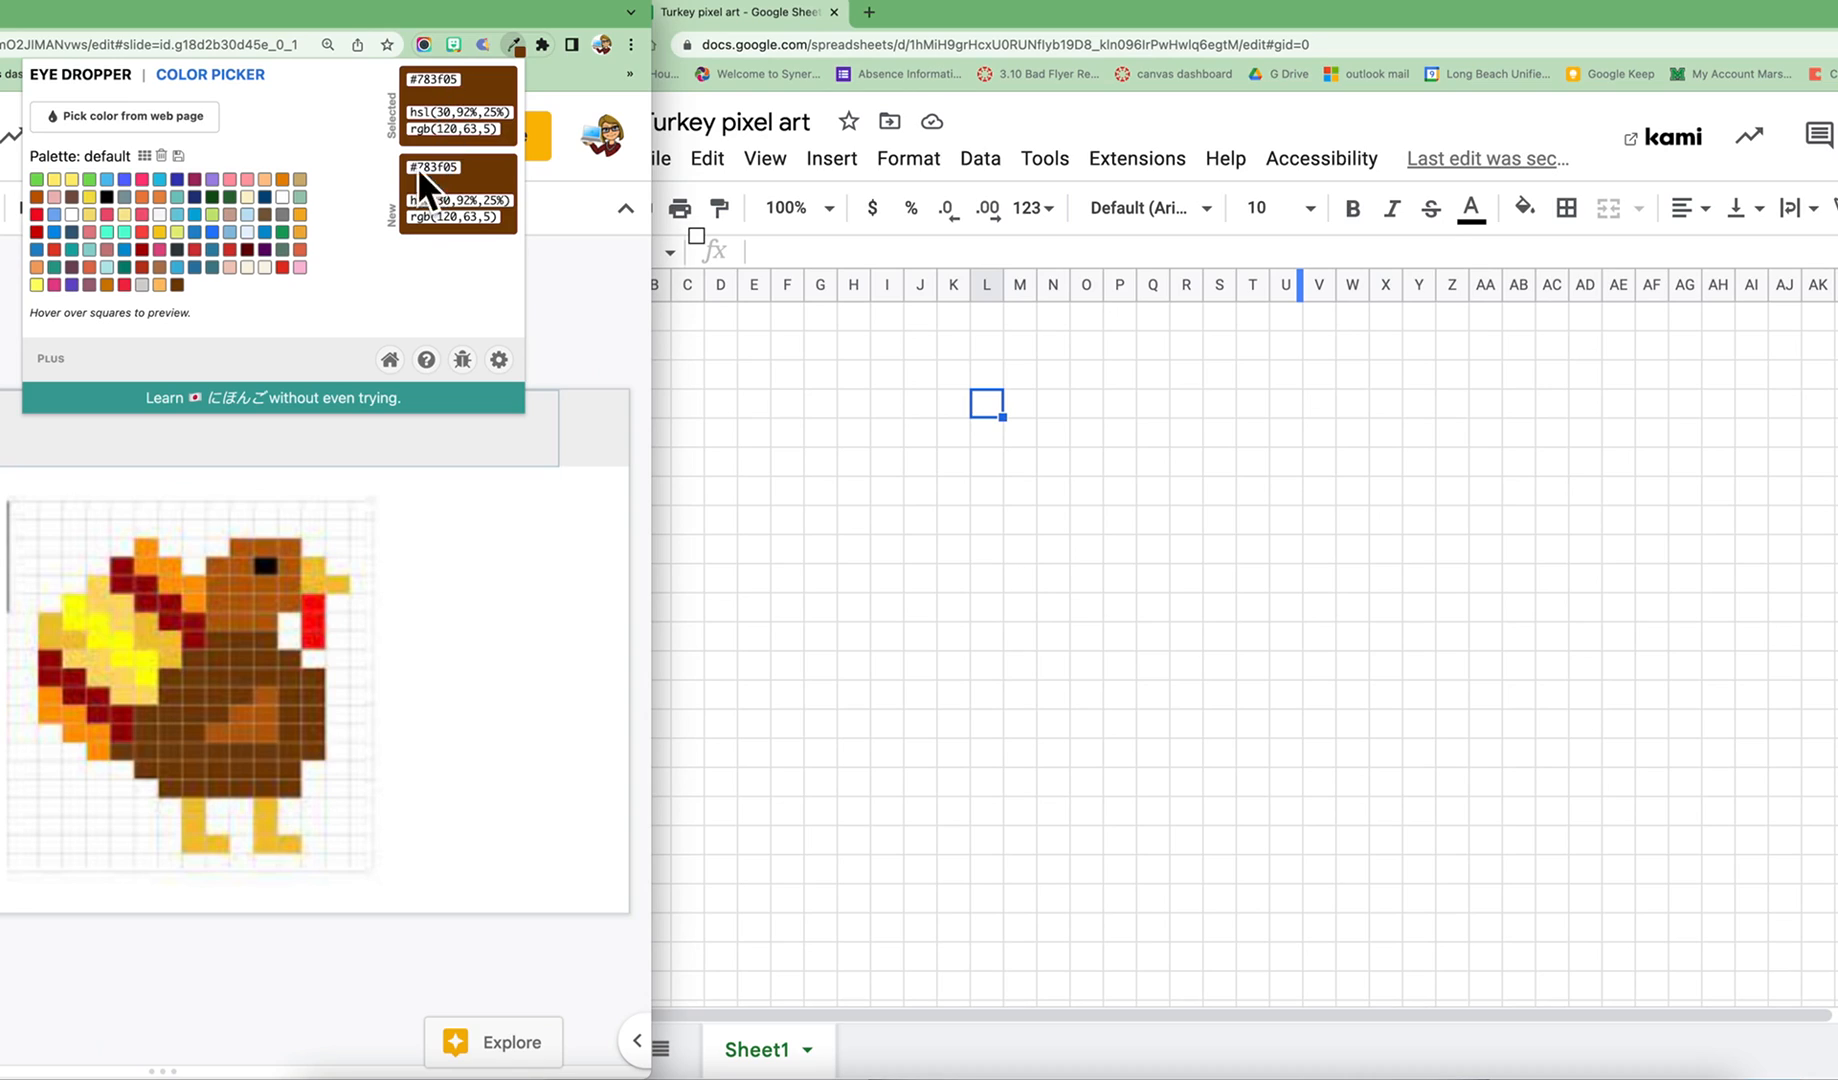
{"action": "left_click", "coordinate": [115, 116]}
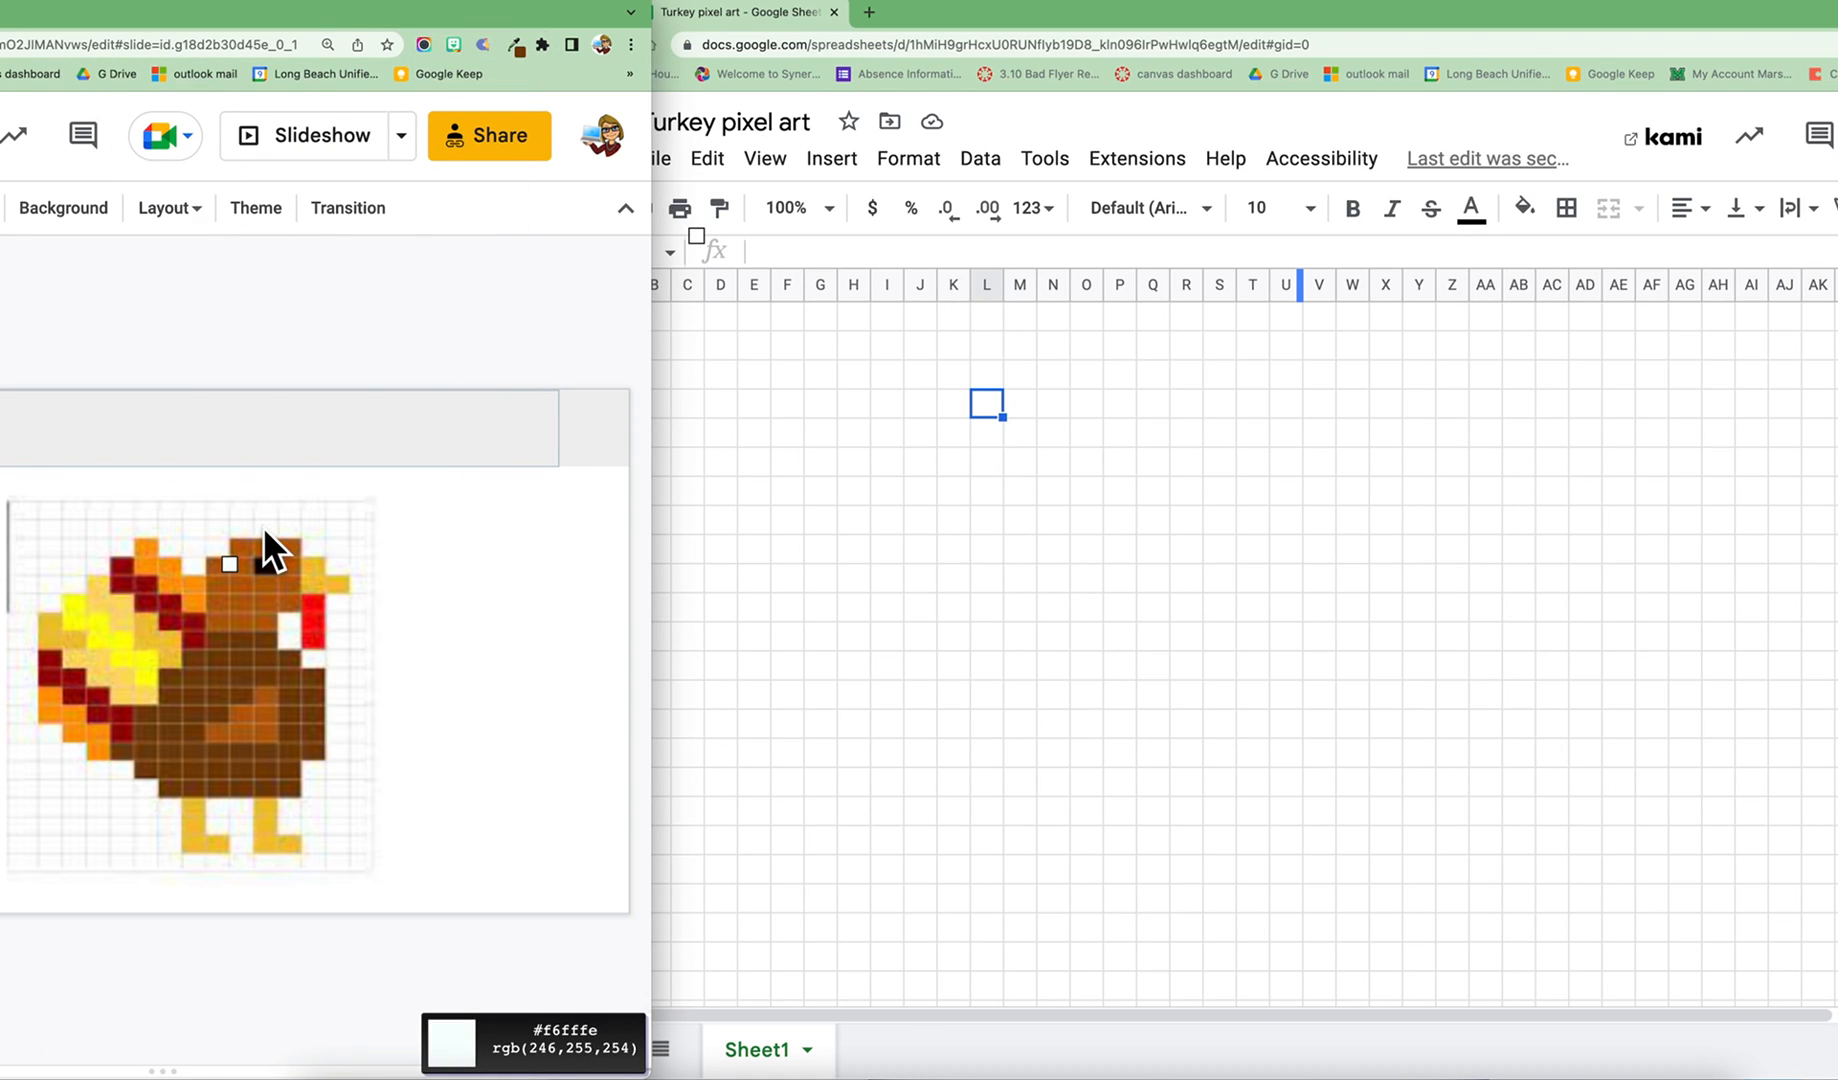
{"action": "left_click", "coordinate": [243, 584]}
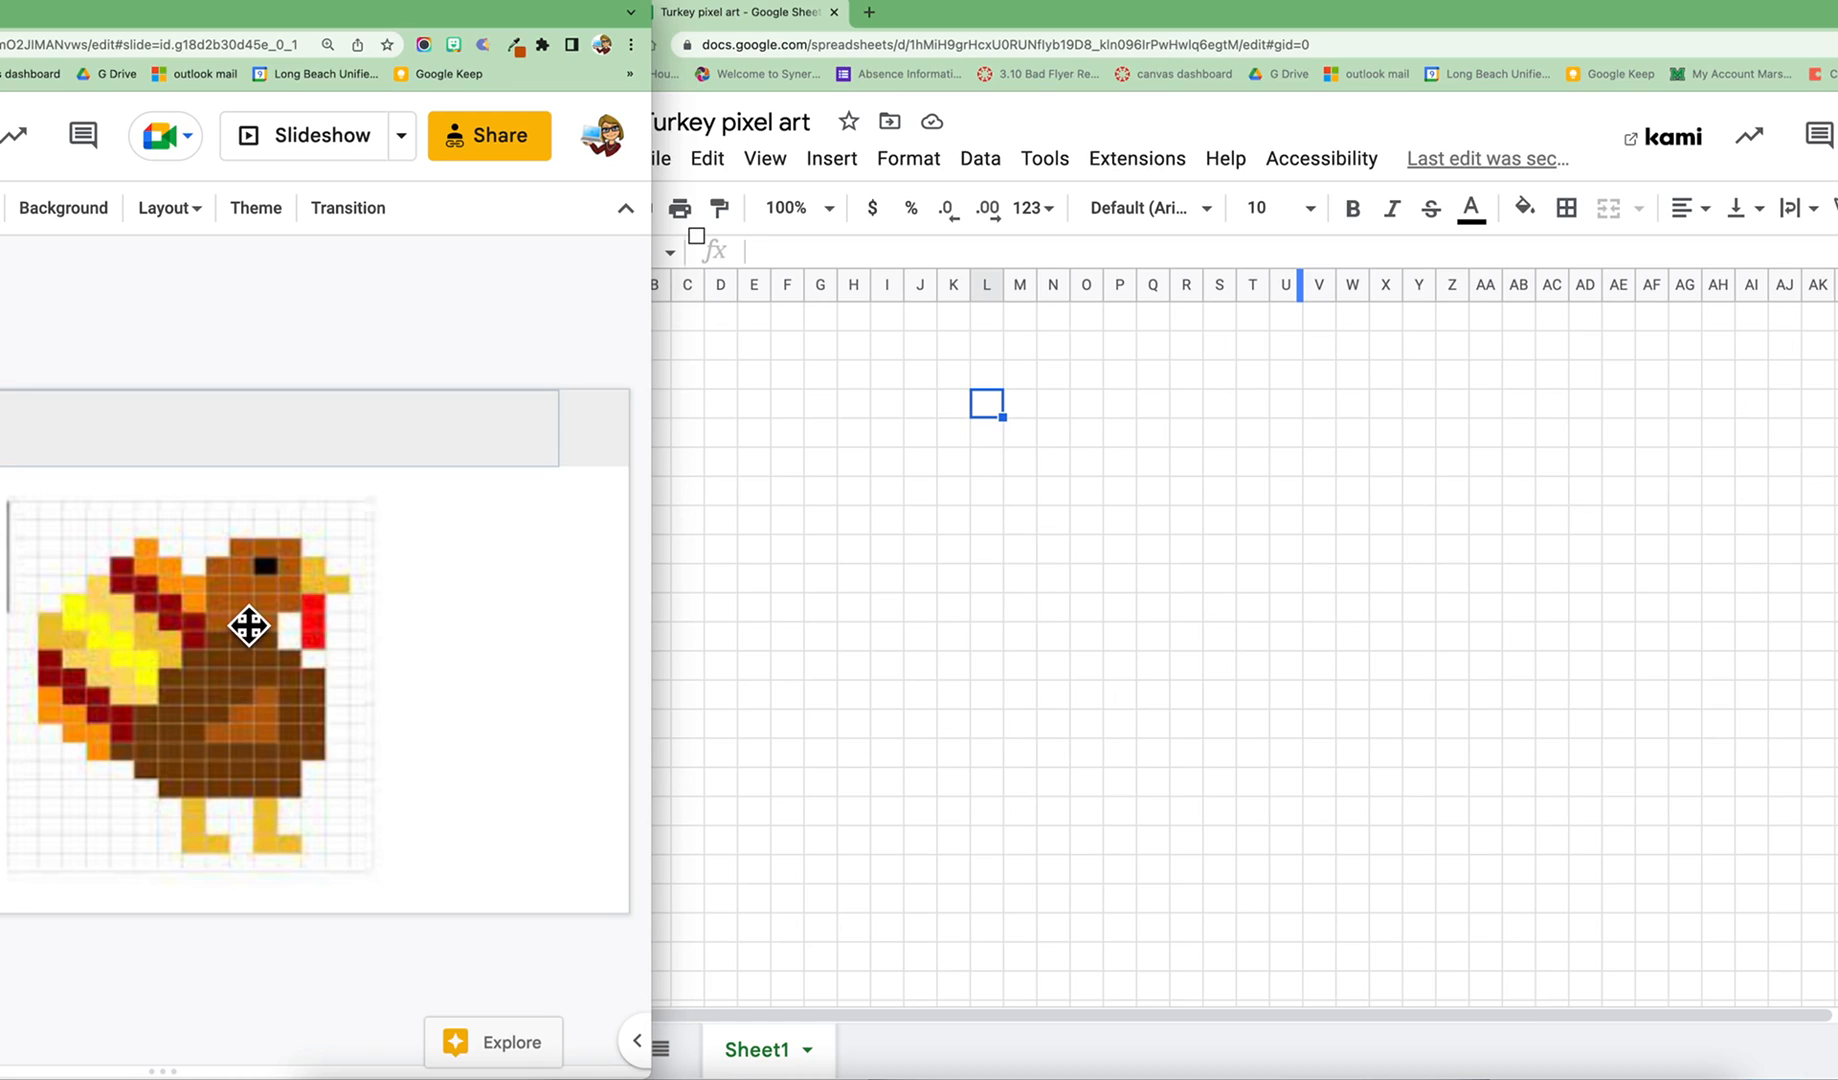
{"action": "left_click", "coordinate": [518, 47]}
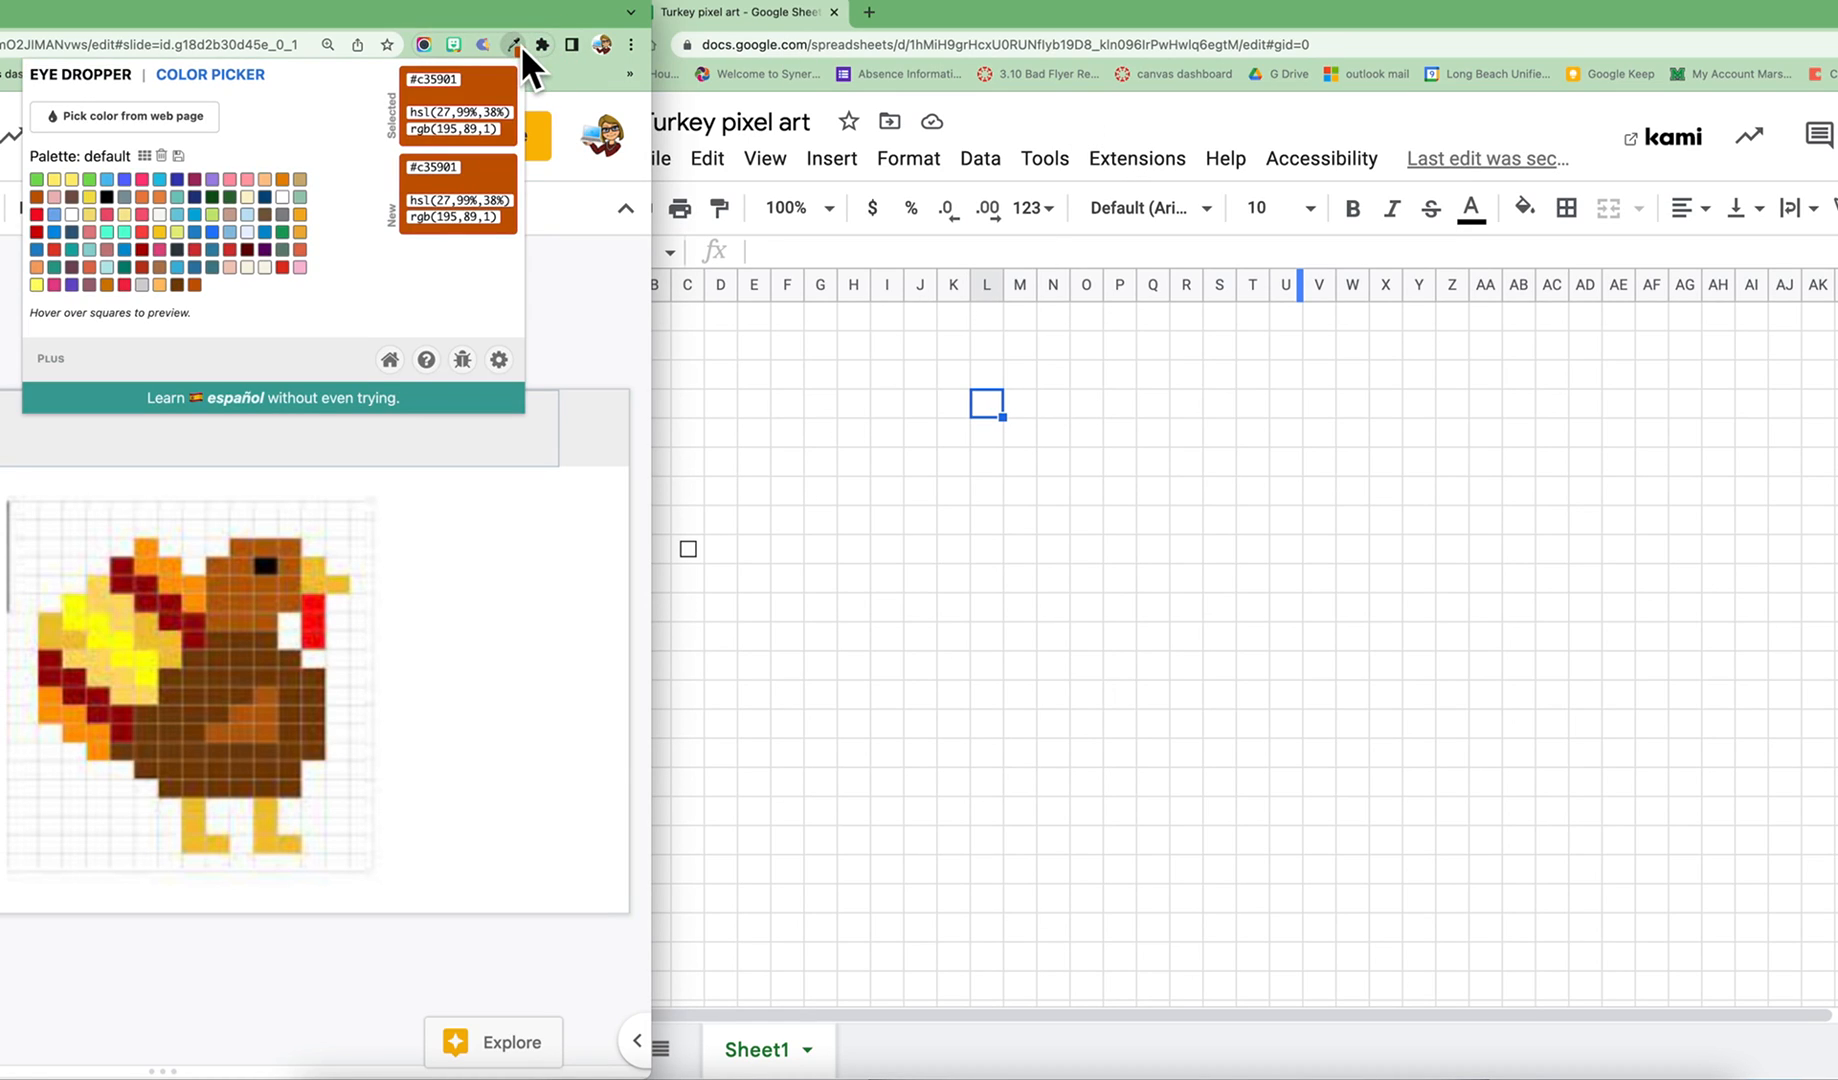
{"action": "double_click", "coordinate": [440, 80]}
{"action": "key", "text": "super+c"}
- Fill cell L4 with the new custom color c35901 in the spreadsheet, and undo the fill
{"action": "left_click", "coordinate": [1190, 350]}
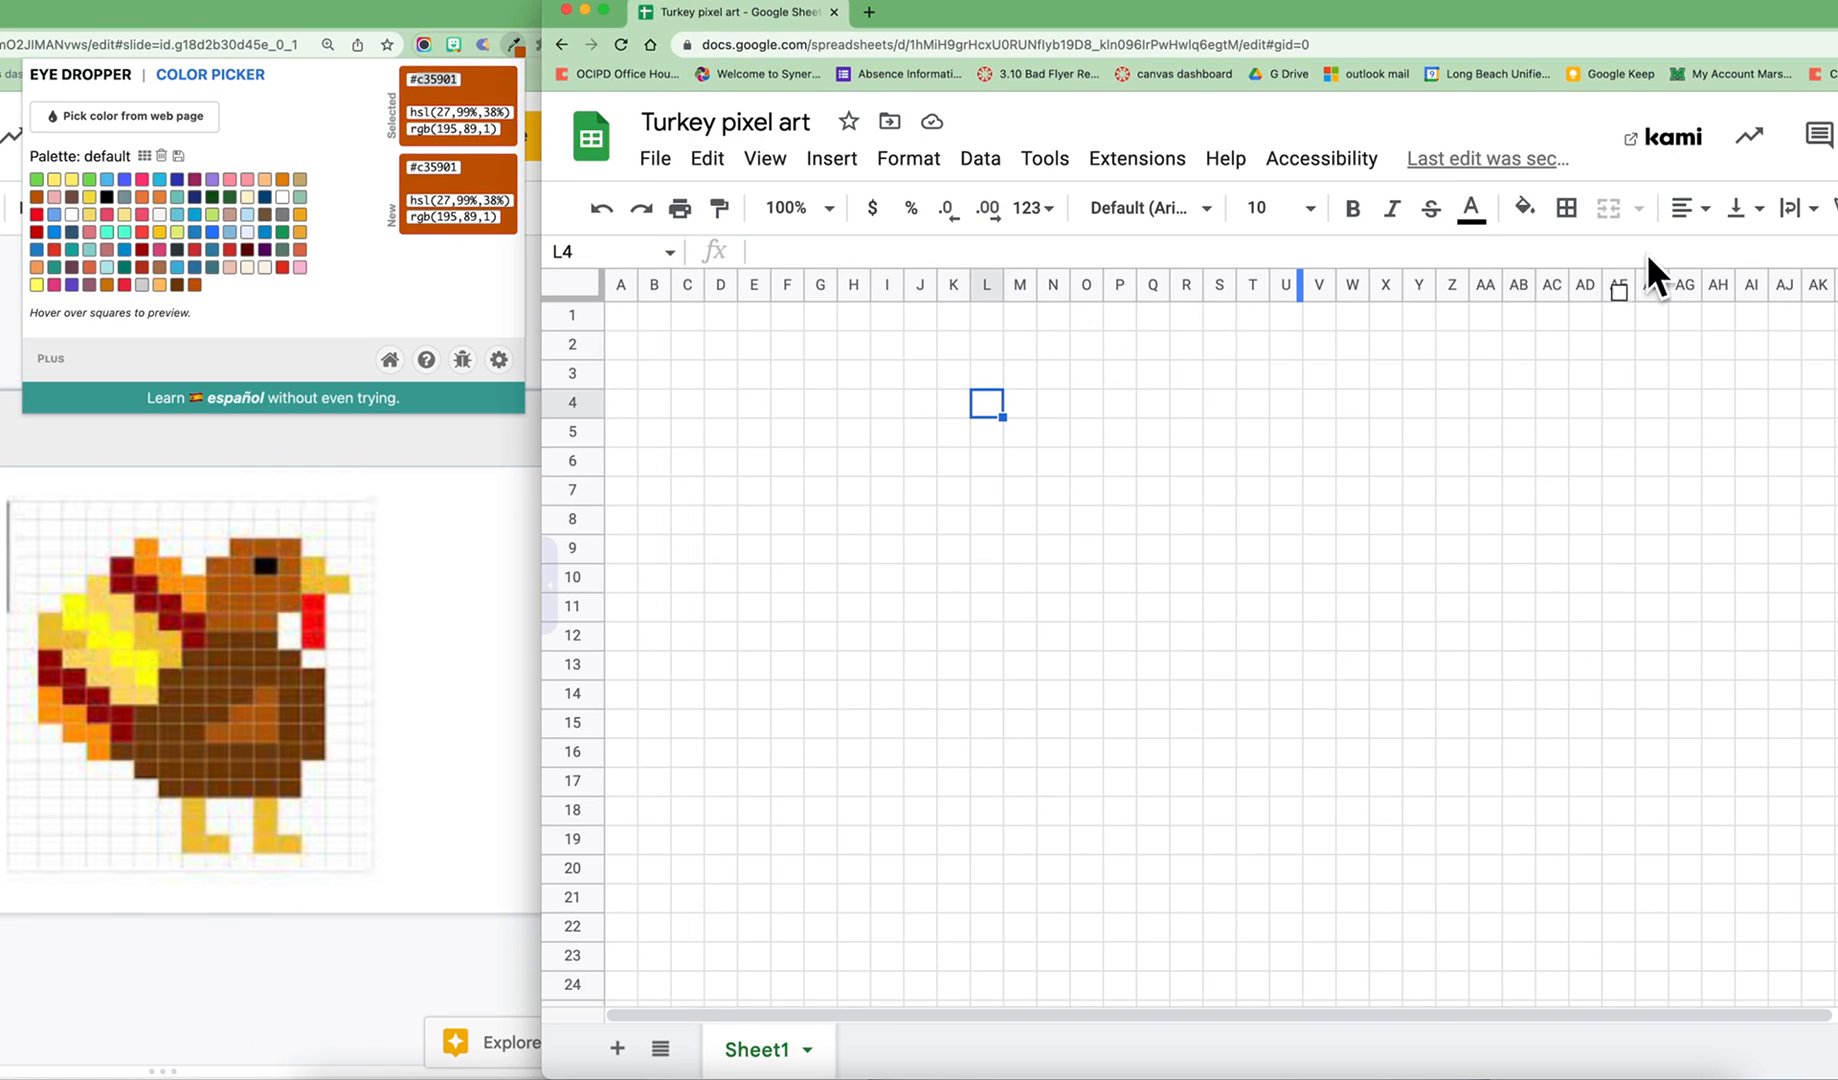
{"action": "left_click", "coordinate": [1524, 207]}
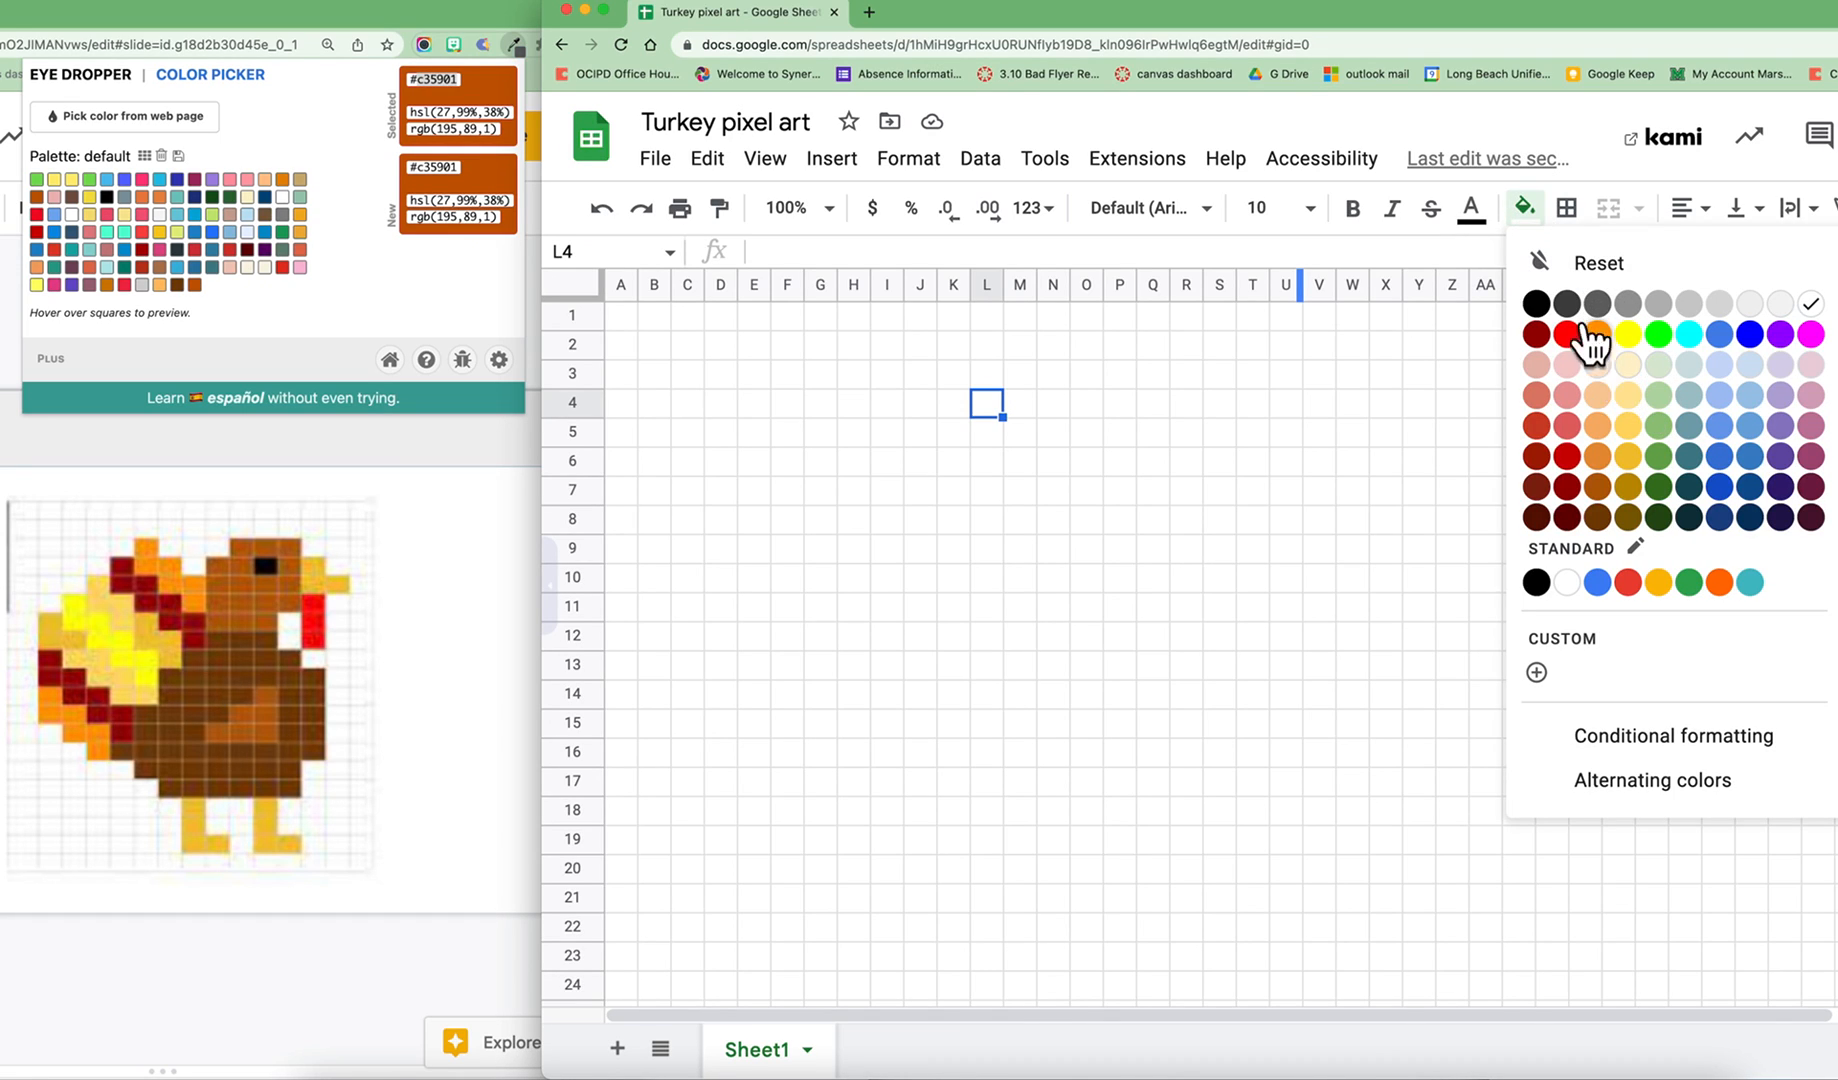
{"action": "left_click", "coordinate": [1536, 672]}
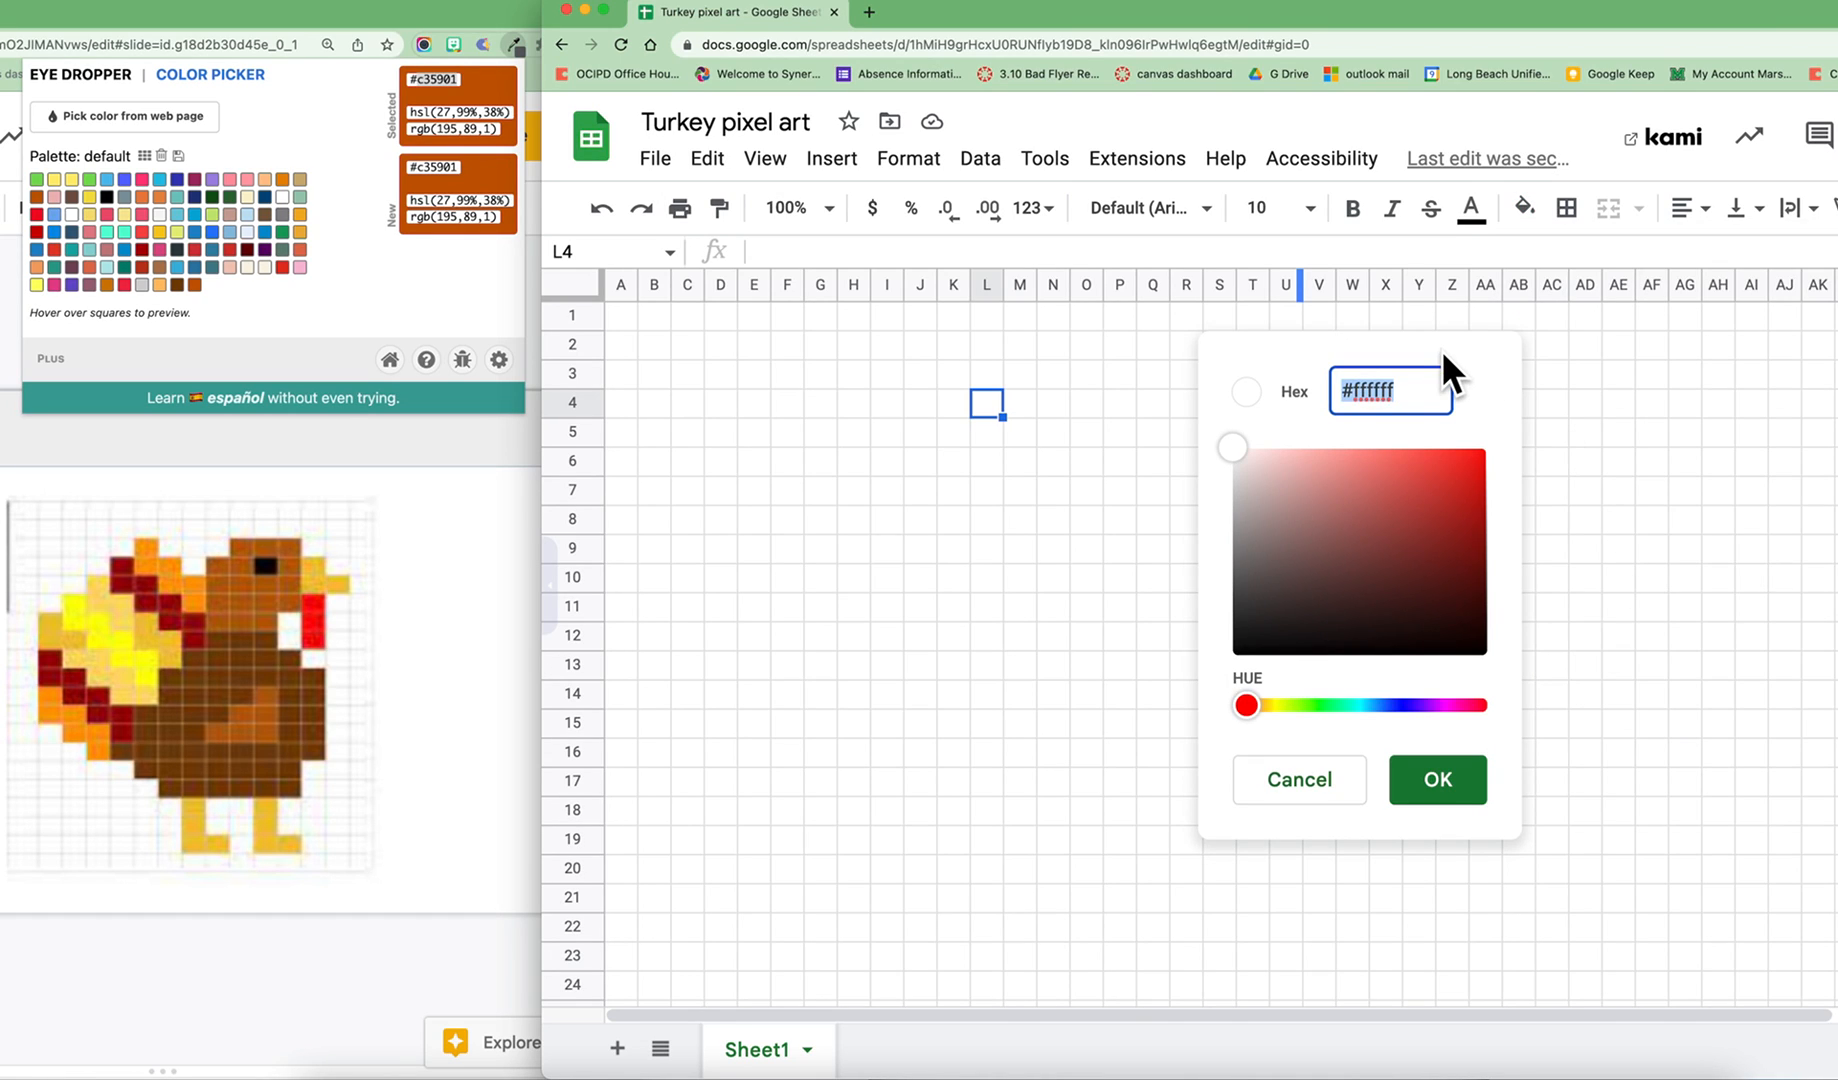
{"action": "key", "text": "super+v"}
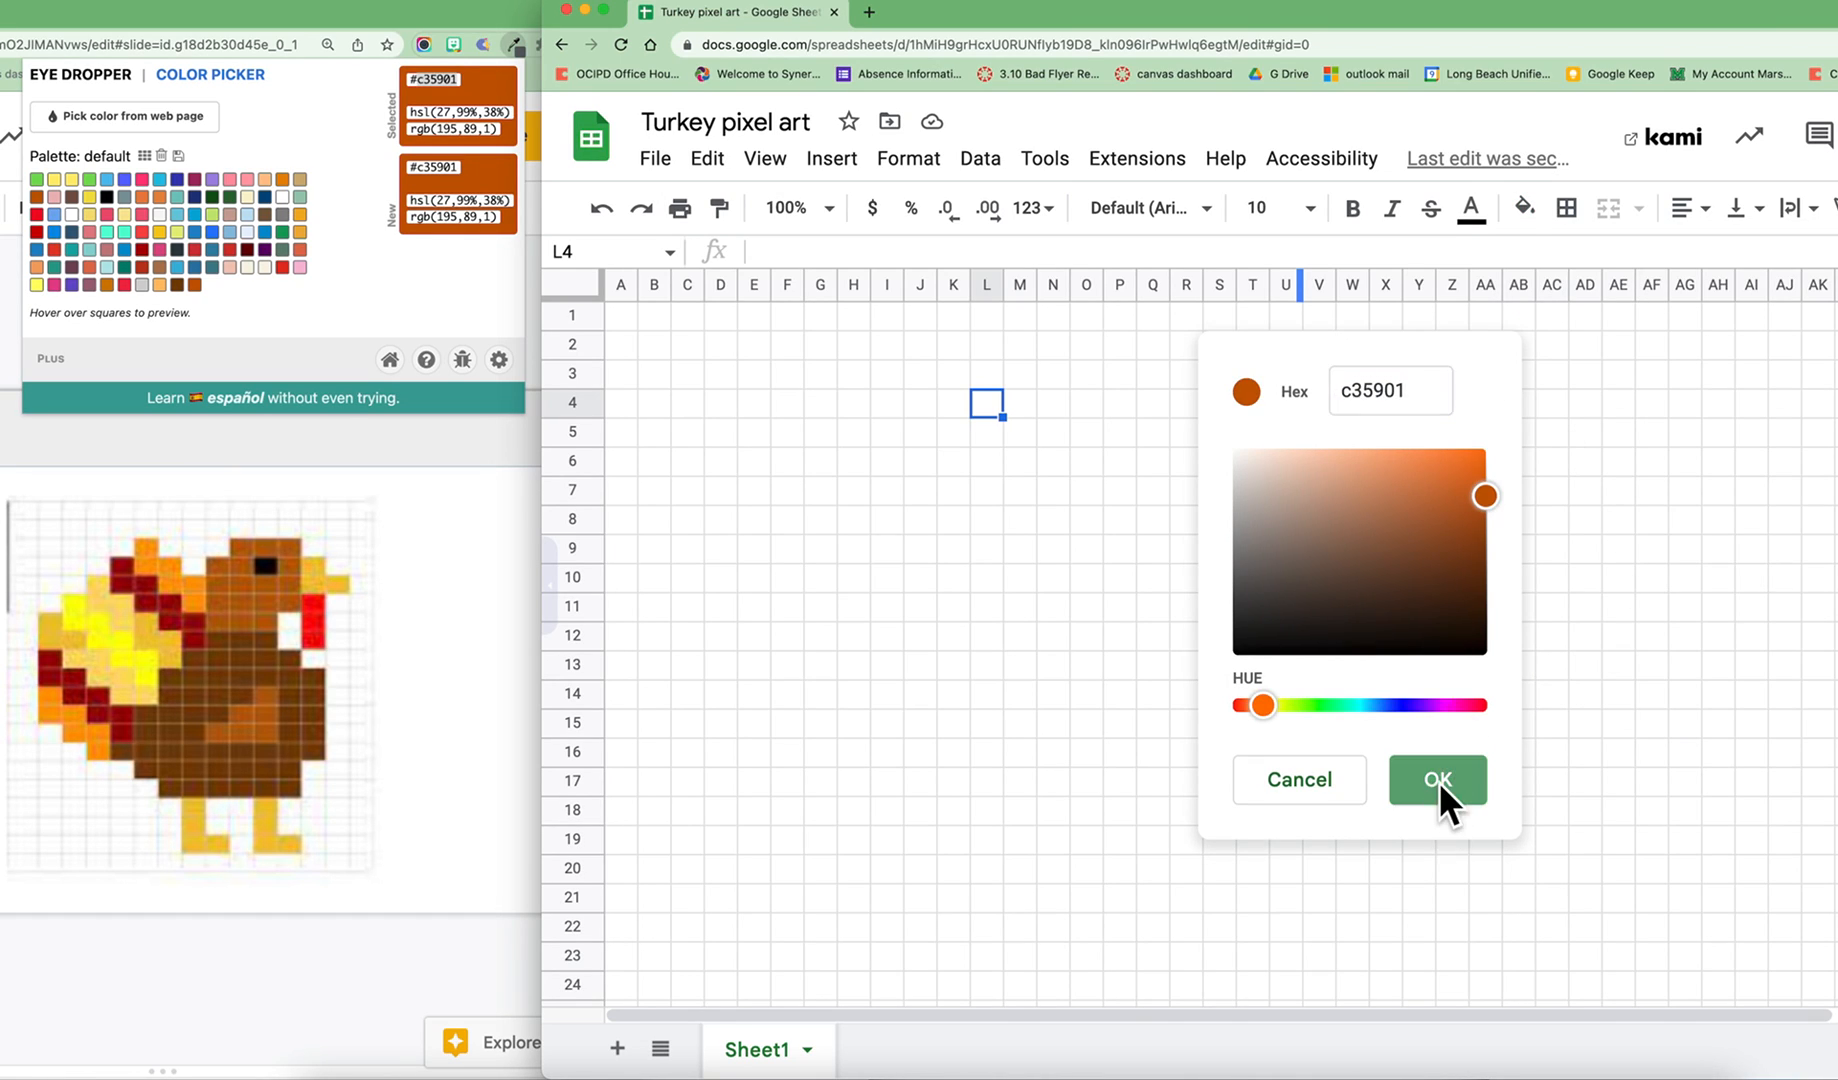
{"action": "left_click", "coordinate": [1437, 781]}
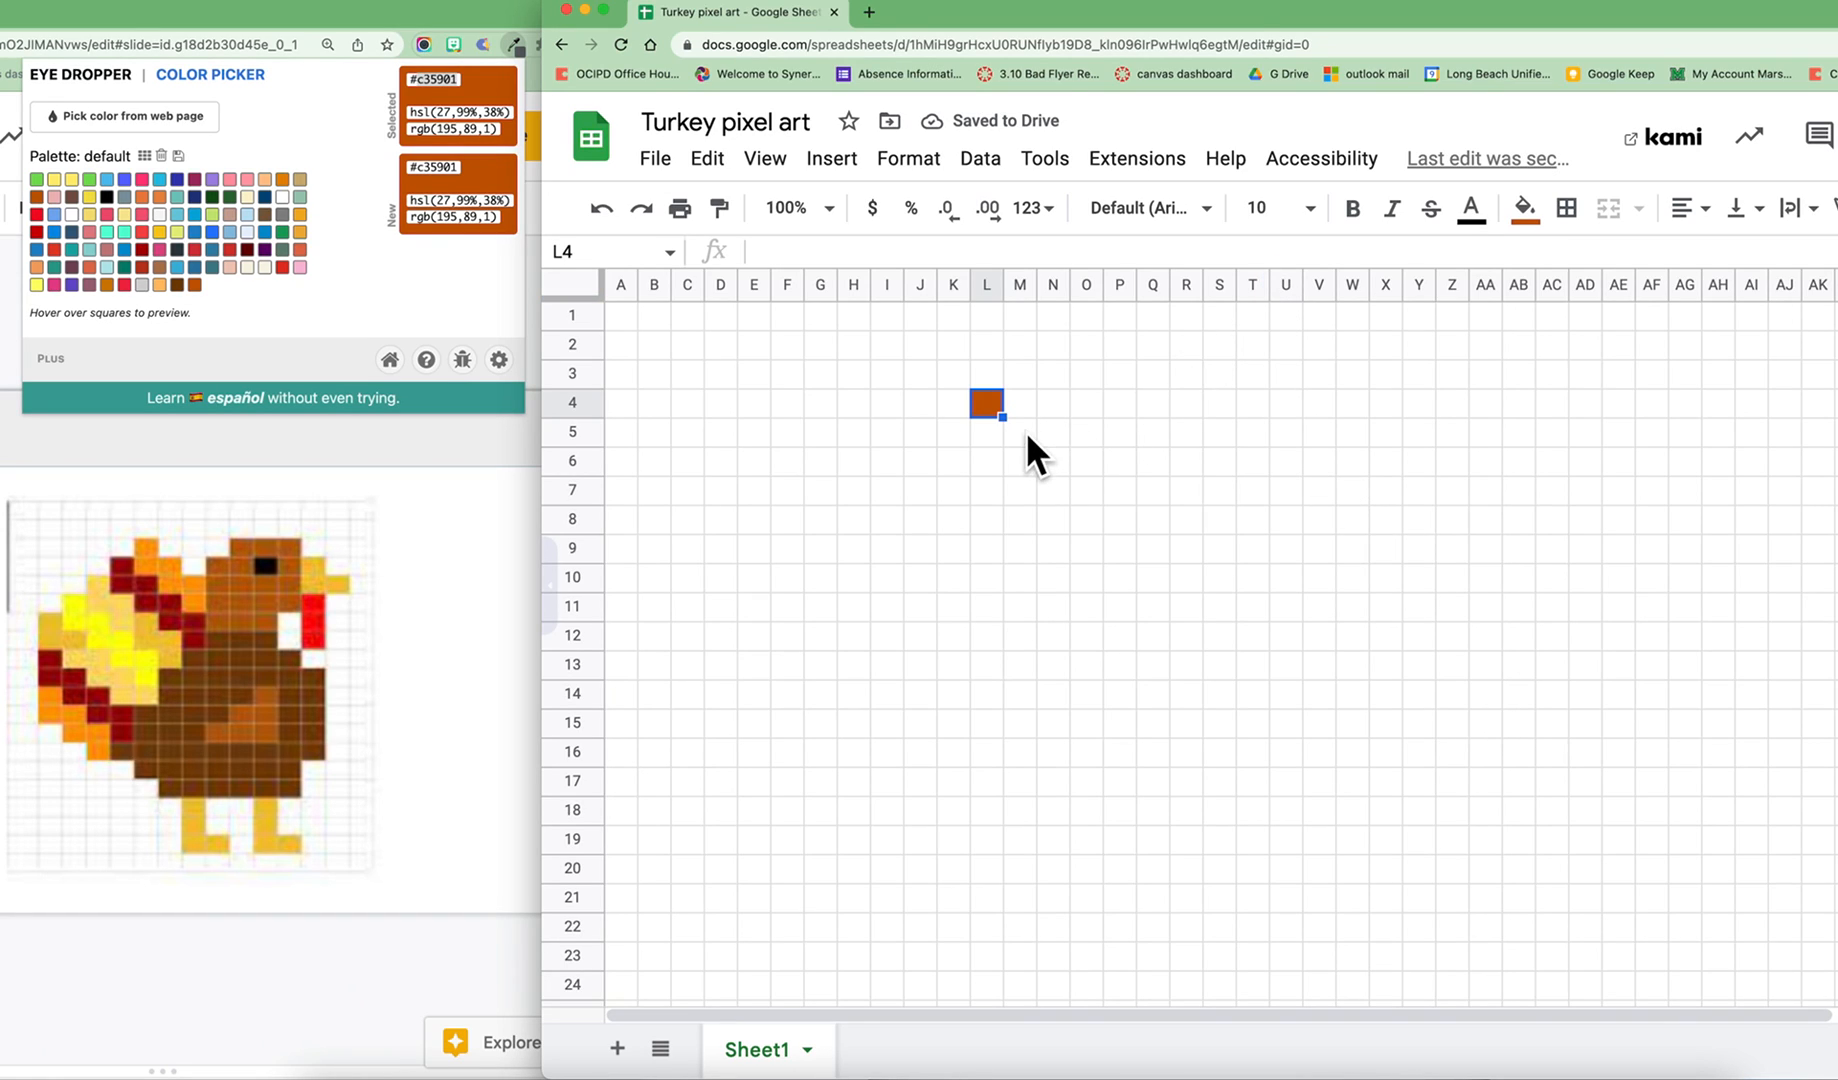
{"action": "key", "text": "super+z"}
- Fill cell Q4 and then the range P4:R4 with the custom brown c35901 as the top row of the turkey's head
{"action": "left_click", "coordinate": [1150, 404]}
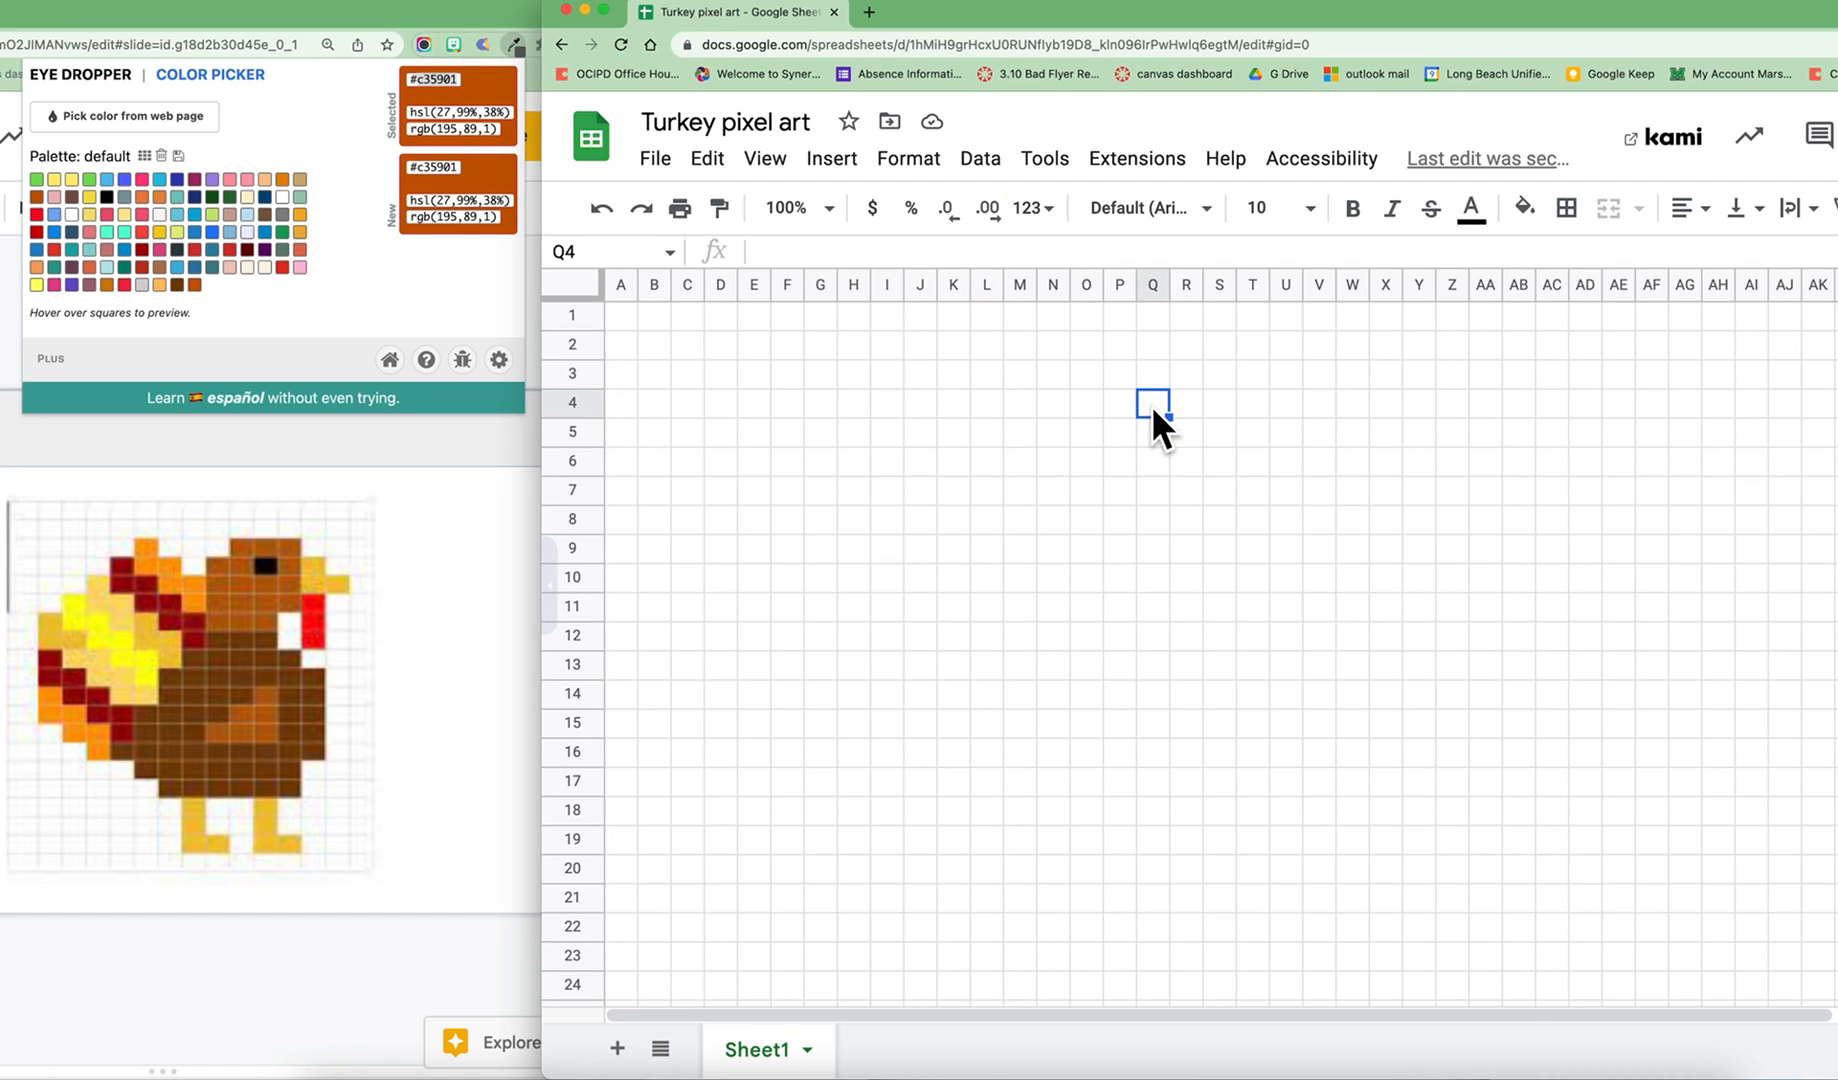
{"action": "left_click", "coordinate": [1522, 212]}
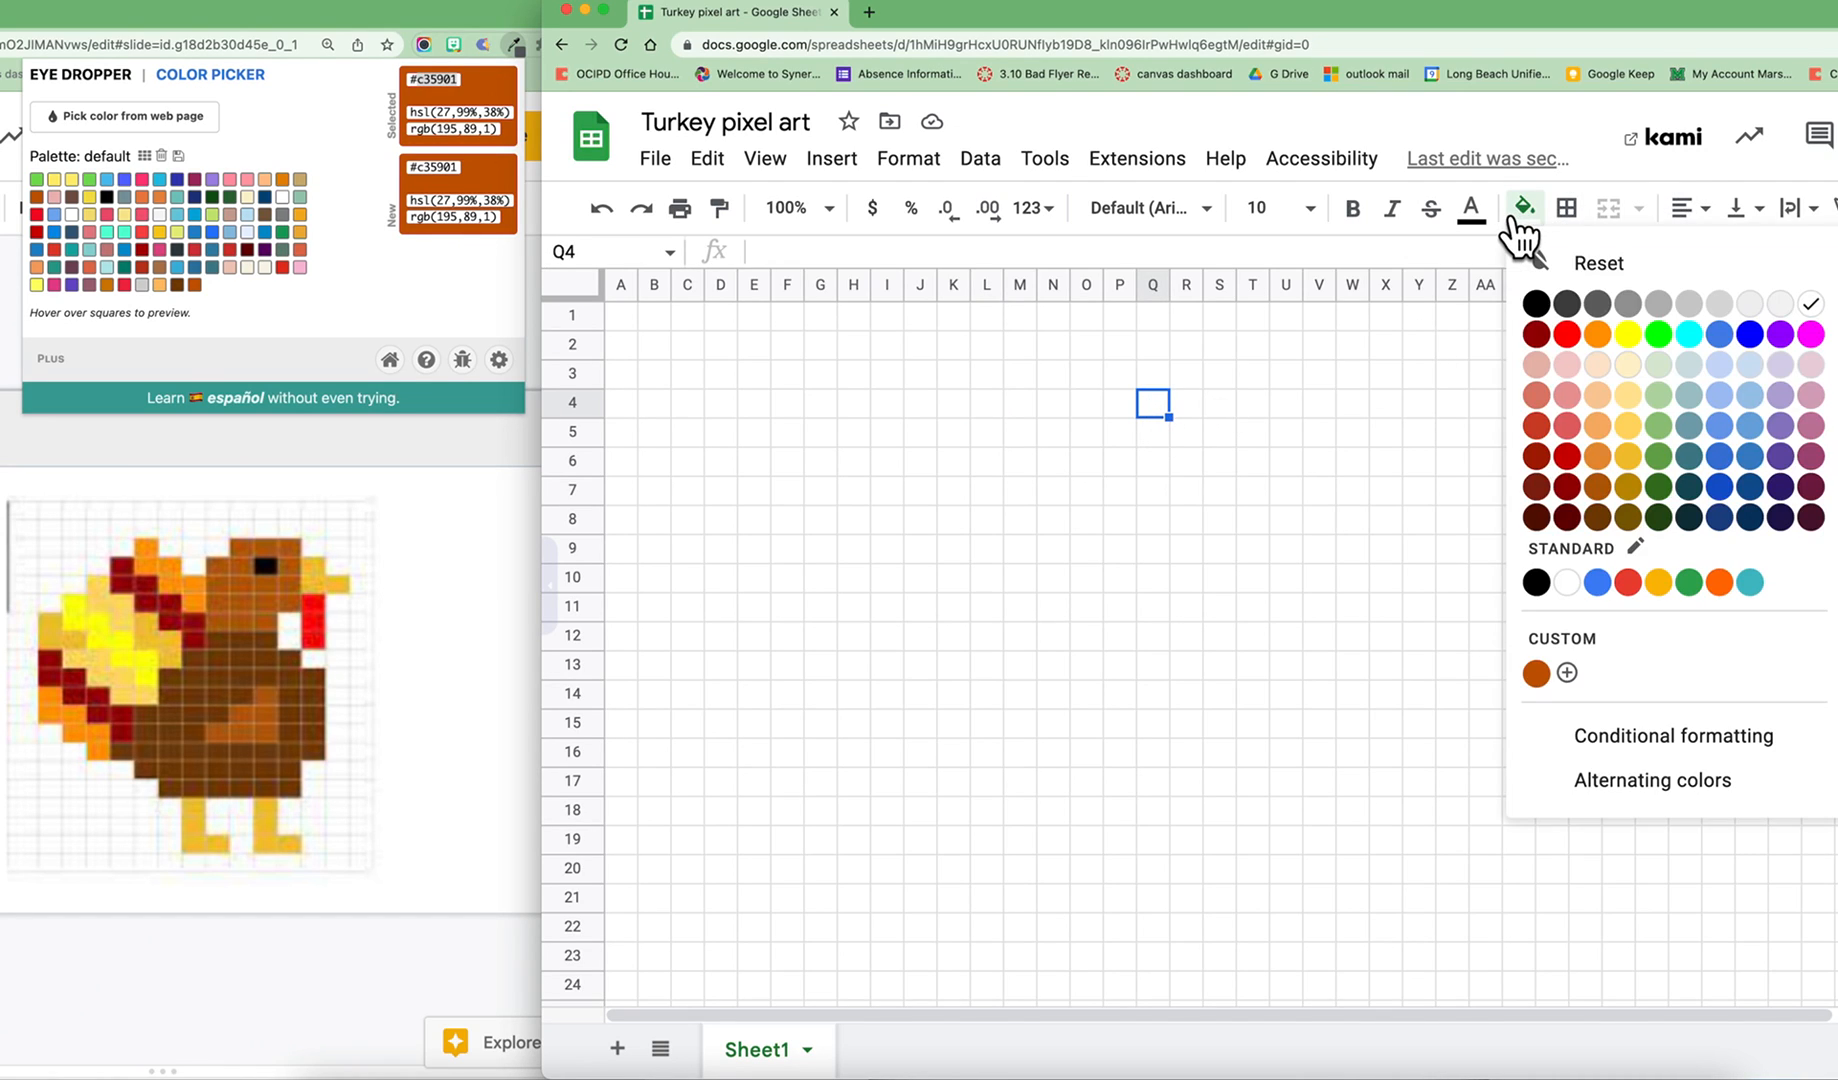
{"action": "left_click", "coordinate": [1536, 673]}
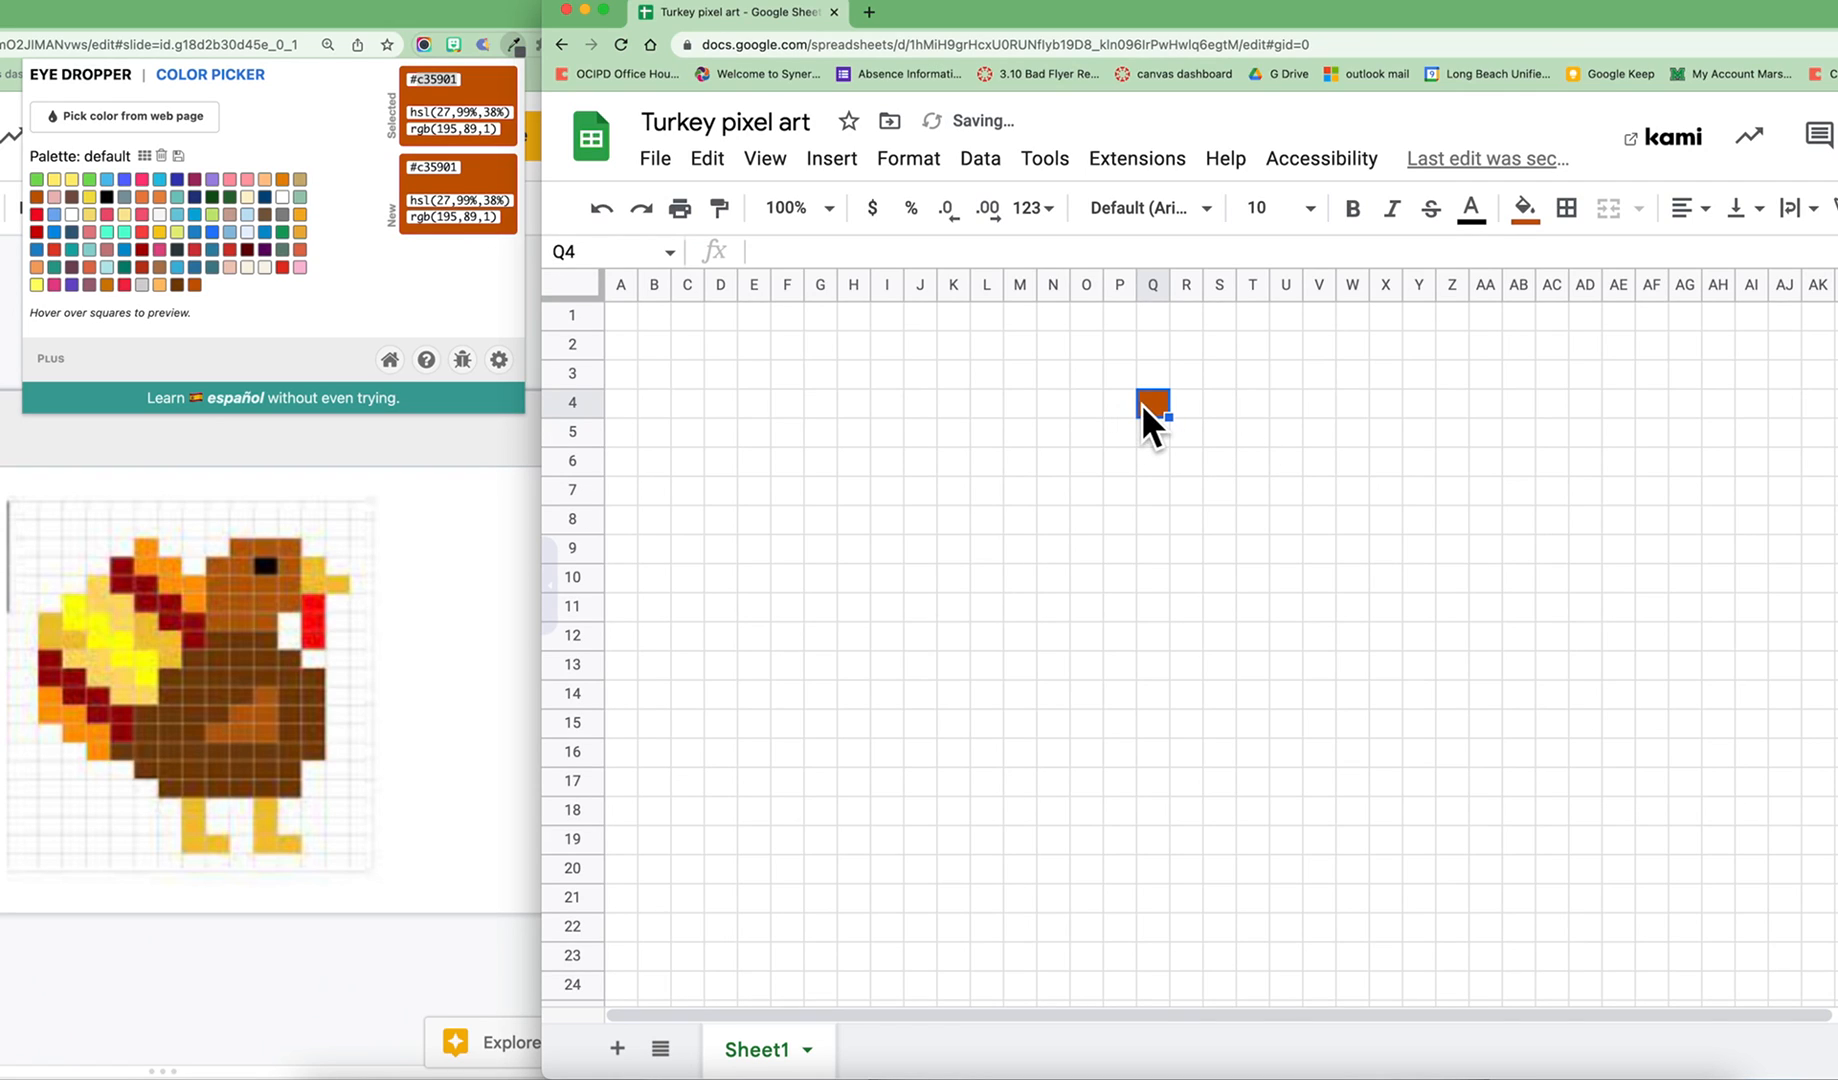
{"action": "left_click_drag", "start_coordinate": [1106, 398], "coordinate": [1177, 405]}
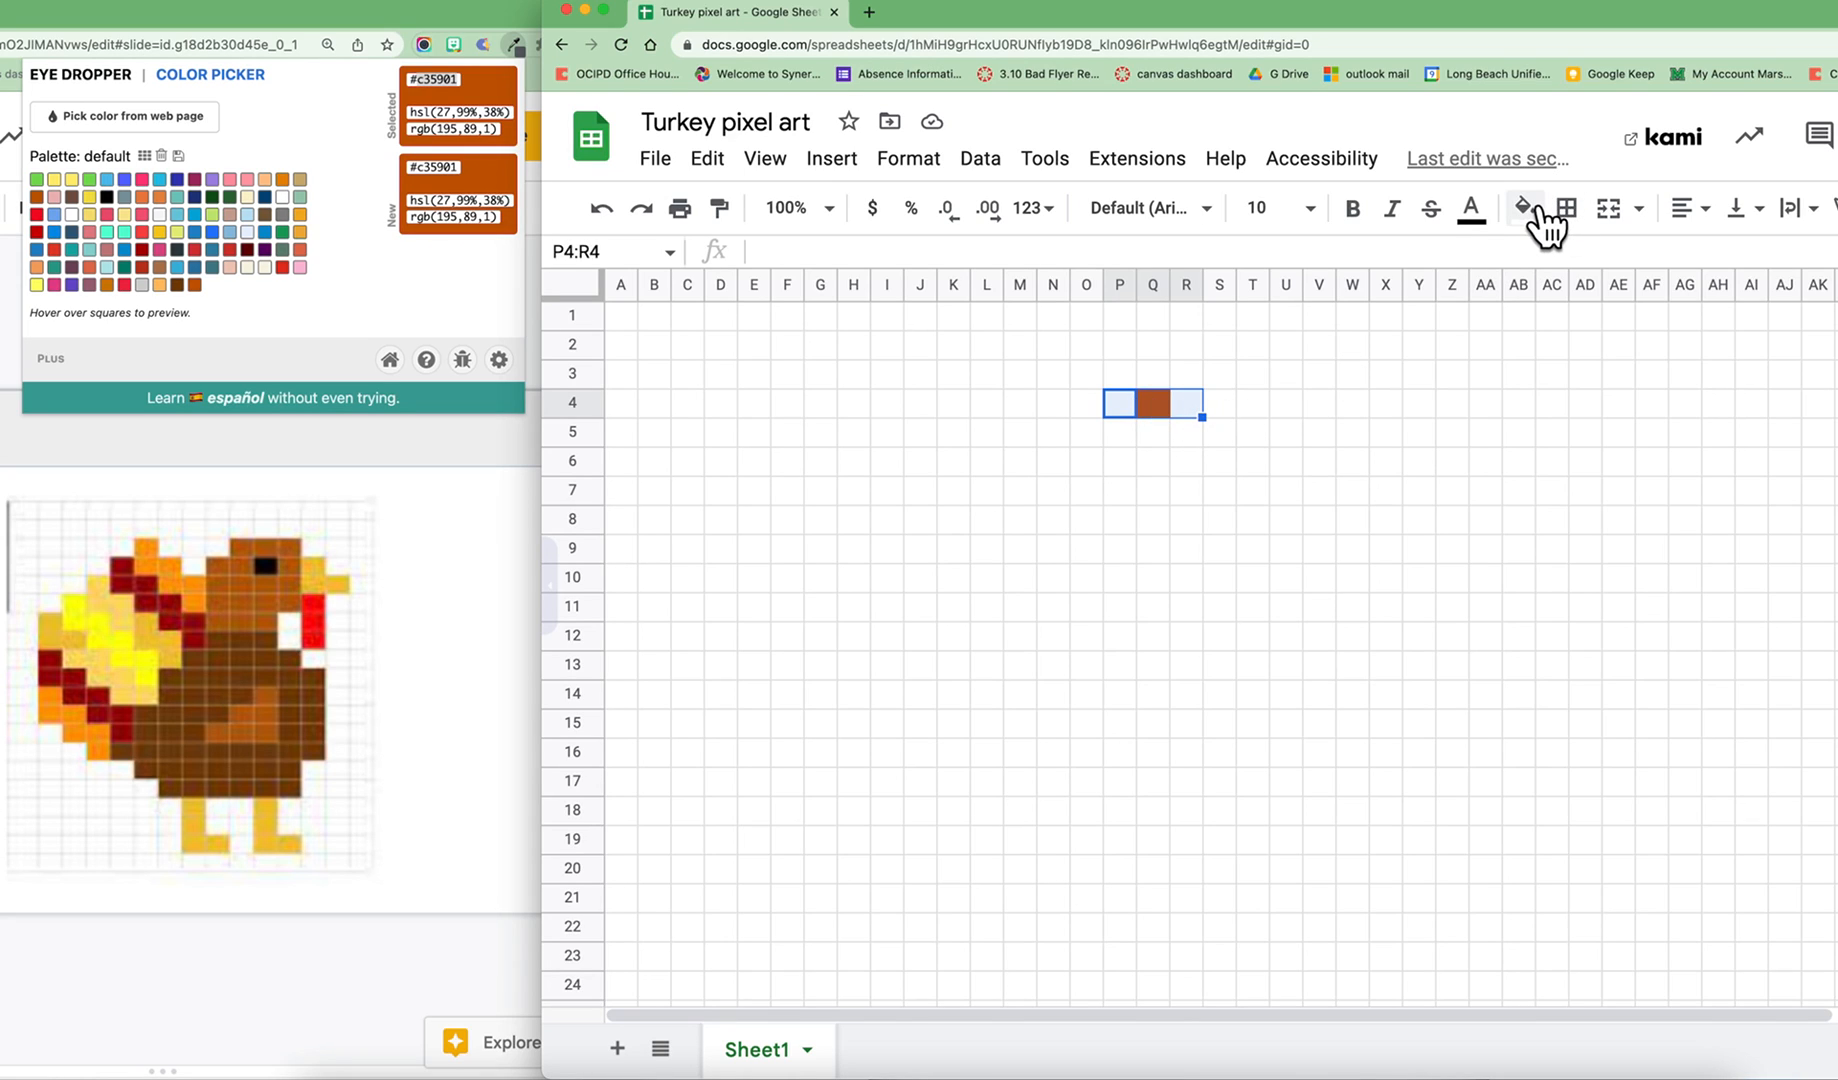
{"action": "left_click", "coordinate": [1526, 208]}
{"action": "left_click", "coordinate": [1540, 666]}
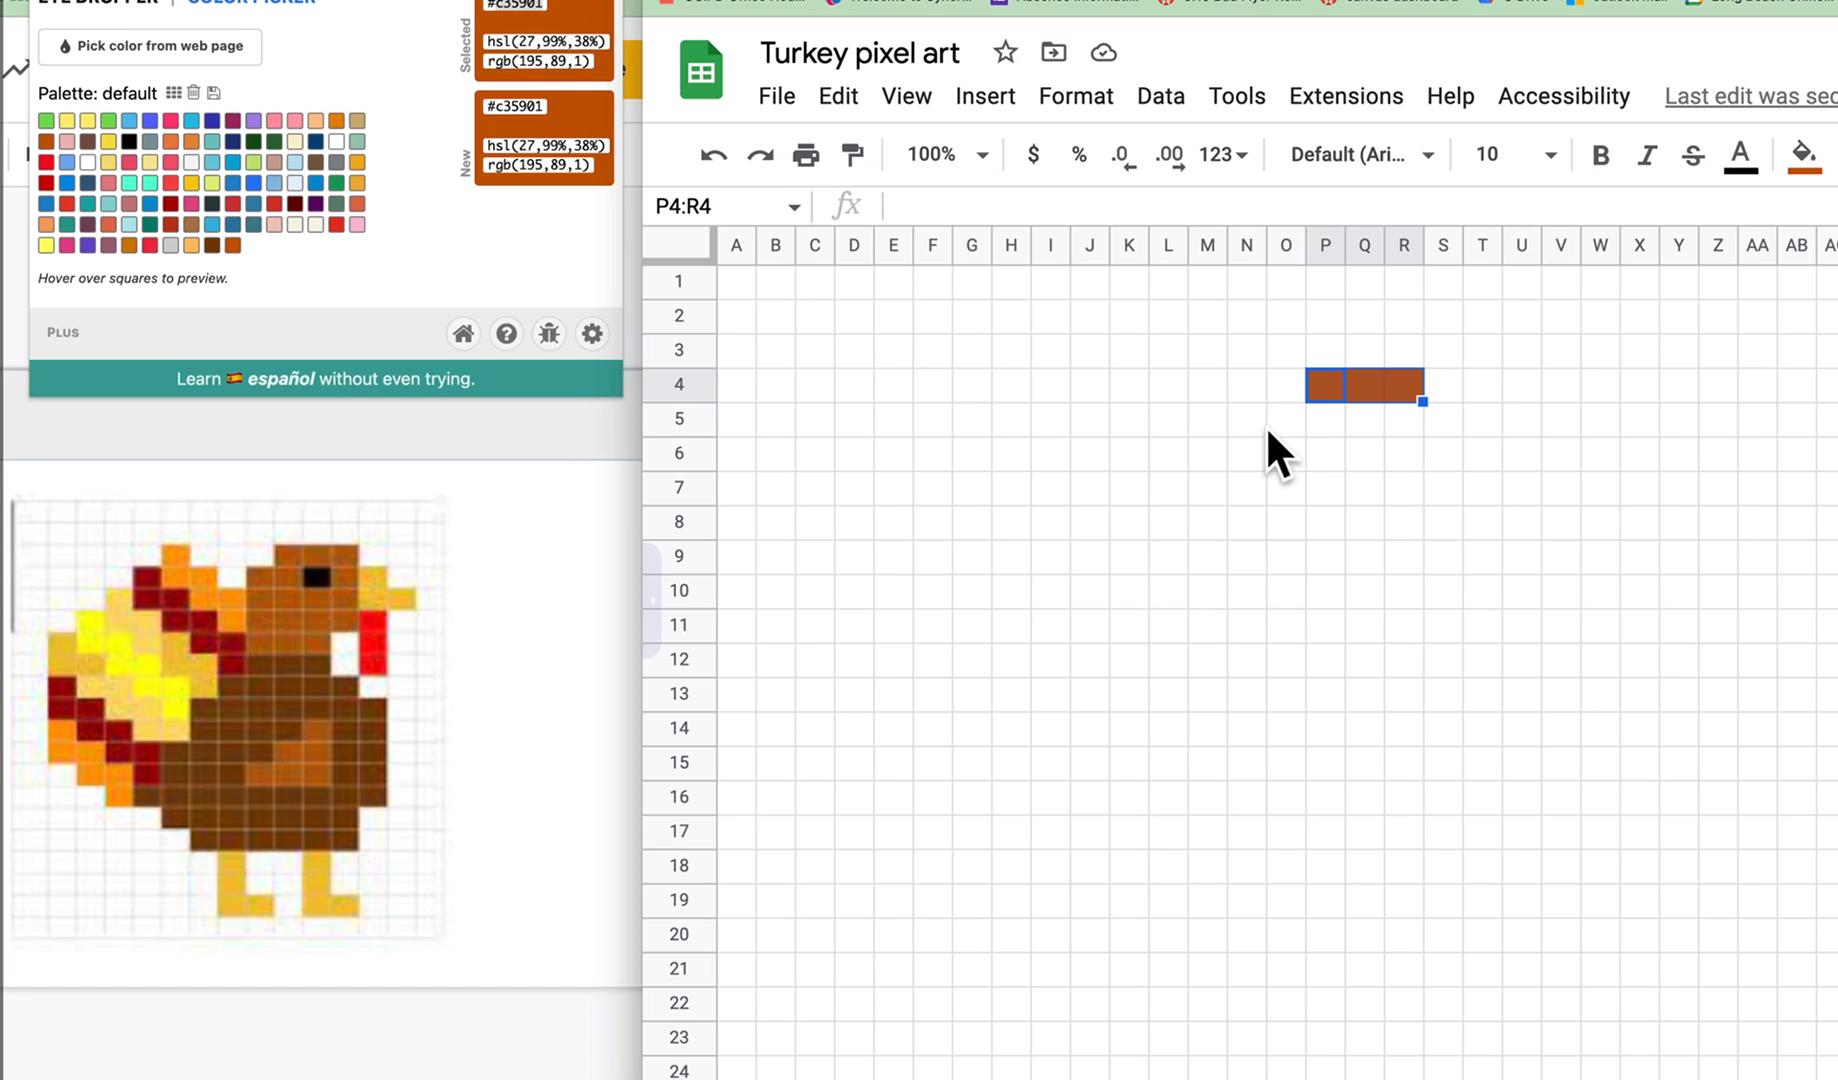
- Fill ranges O5:R5 and O6:R7 with the custom brown c35901 to extend the turkey's head downward
{"action": "left_click_drag", "start_coordinate": [1267, 430], "coordinate": [1415, 420]}
{"action": "left_click", "coordinate": [1783, 152]}
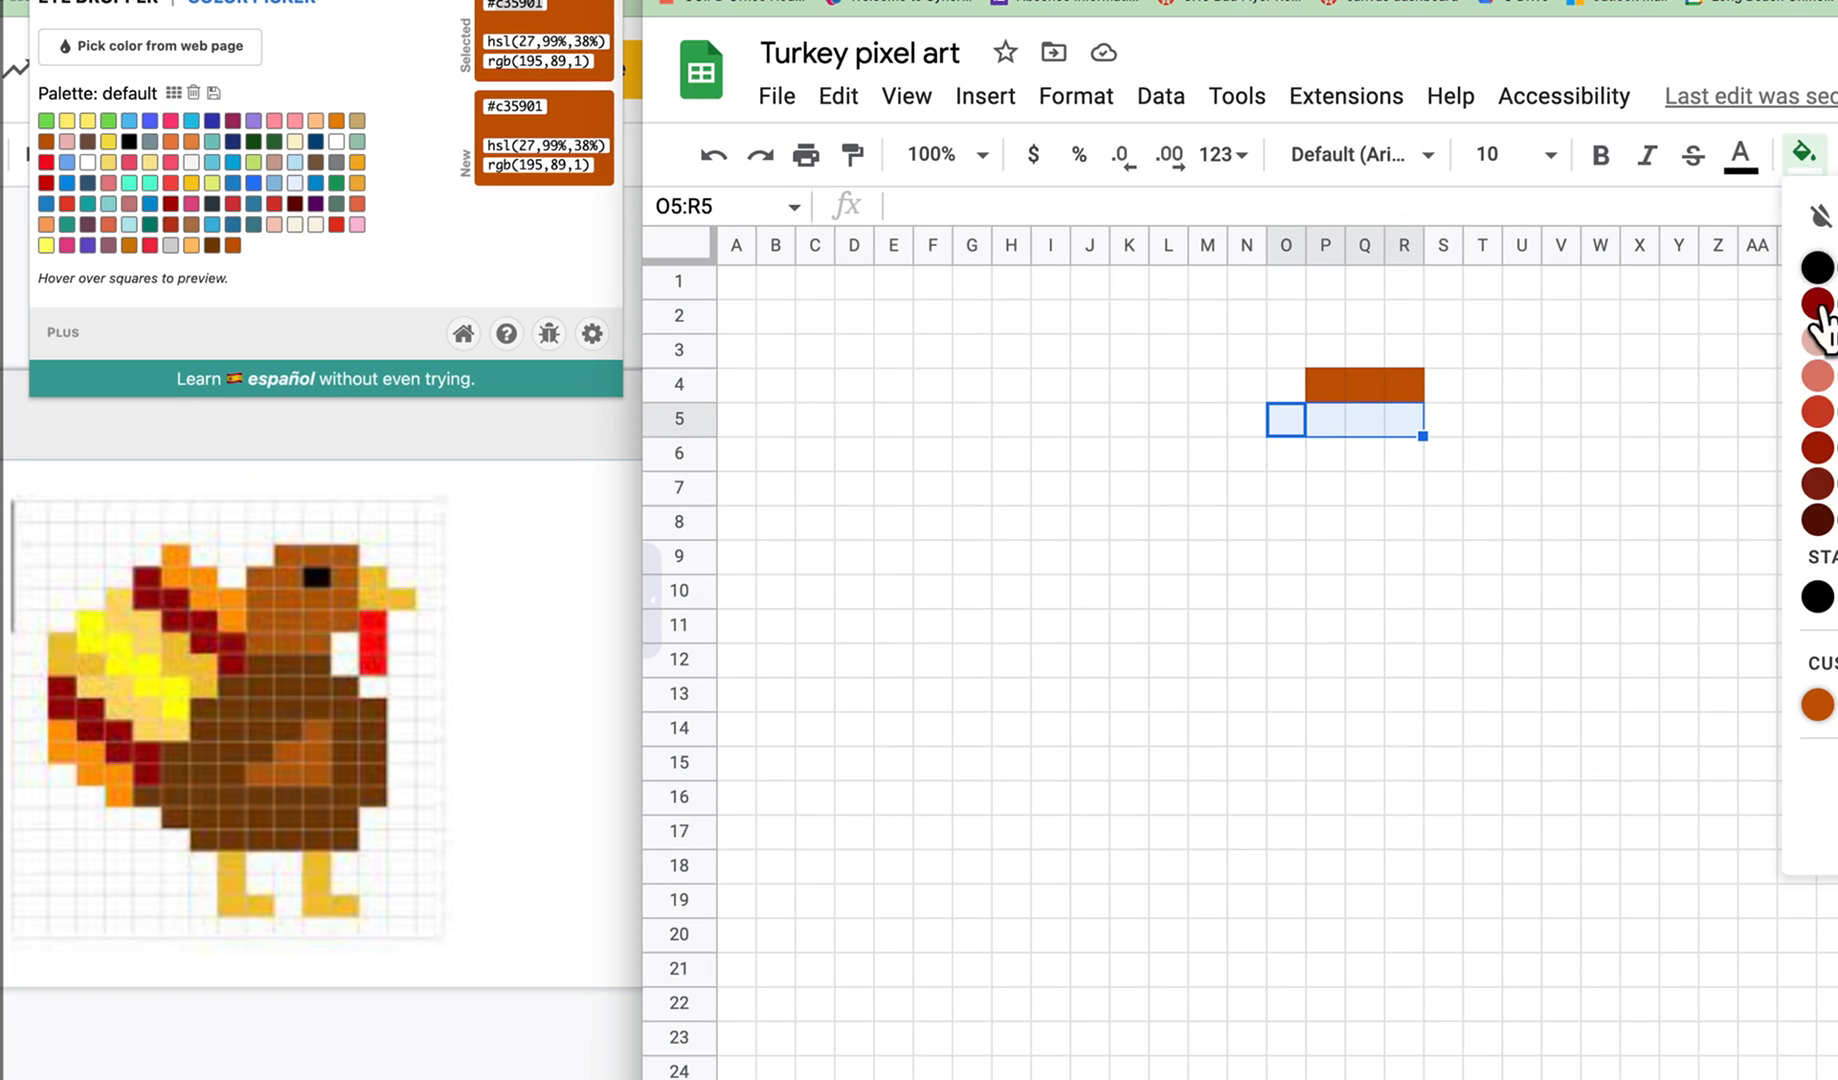
{"action": "left_click", "coordinate": [1812, 706]}
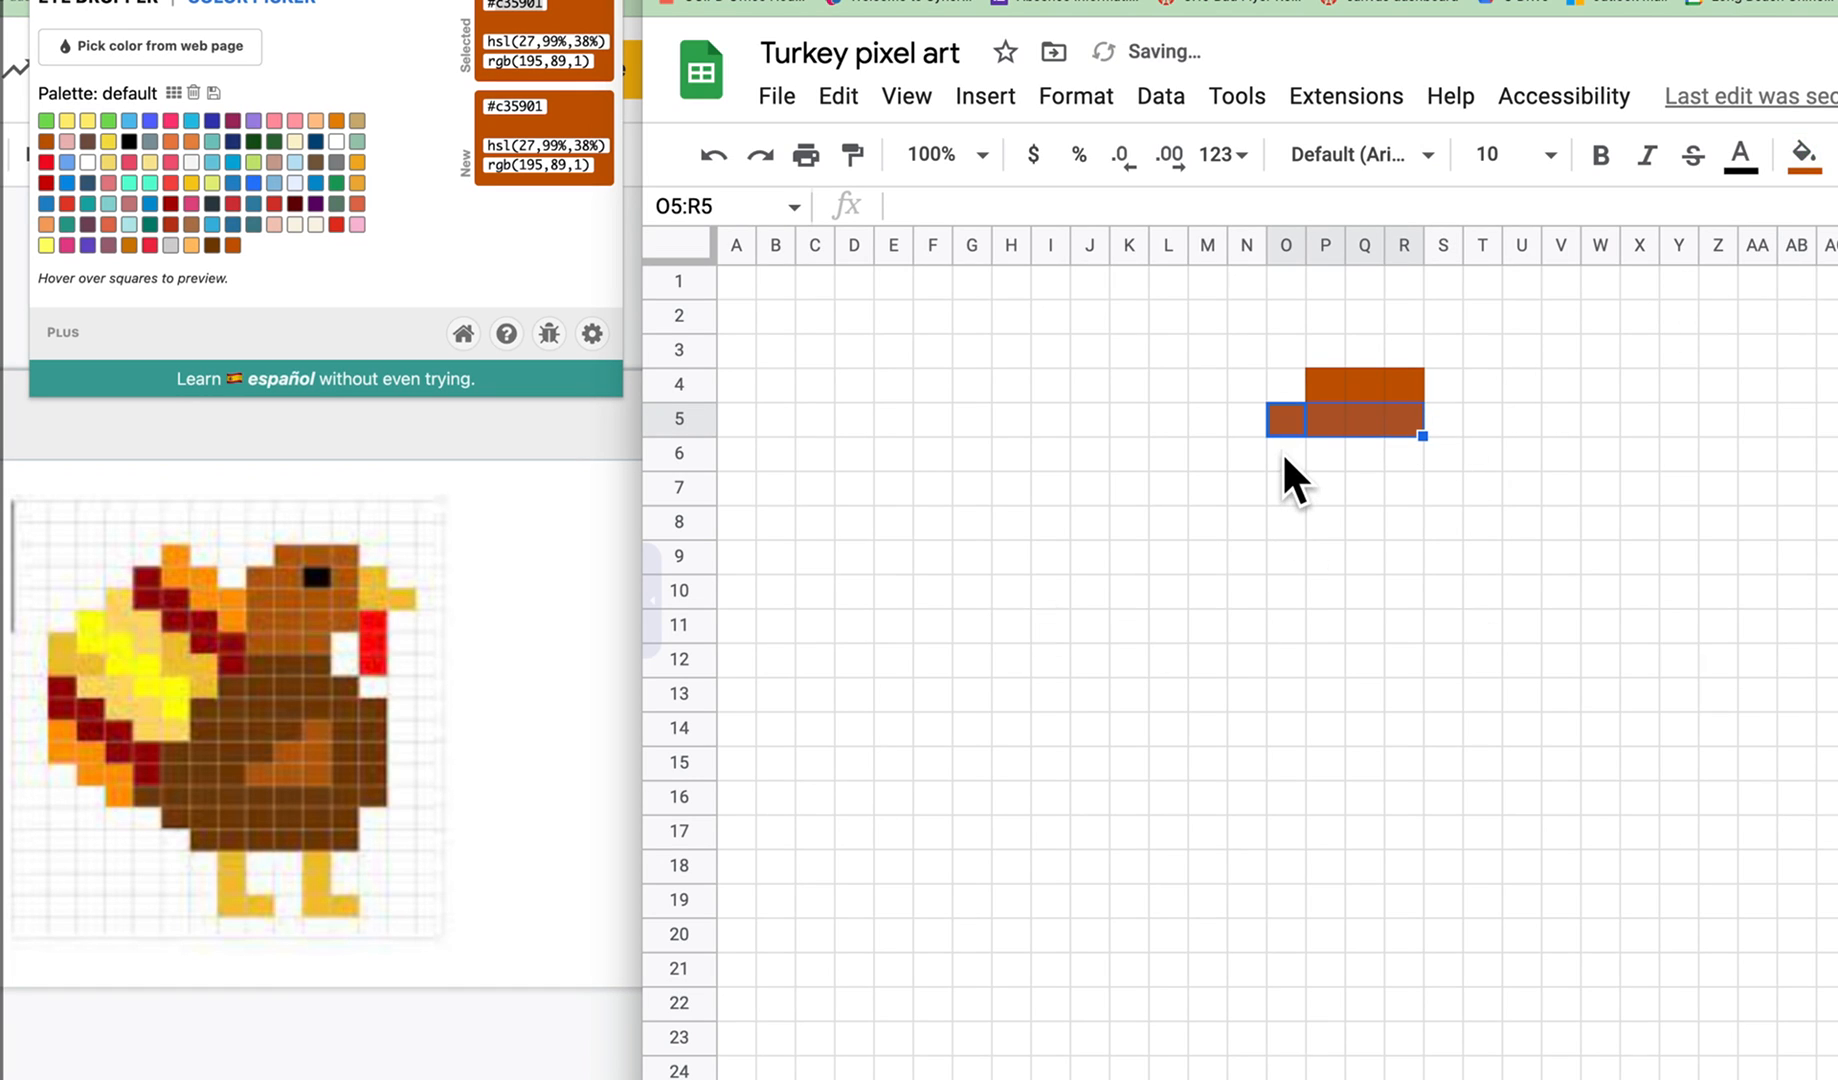
{"action": "left_click_drag", "start_coordinate": [1284, 452], "coordinate": [1418, 505]}
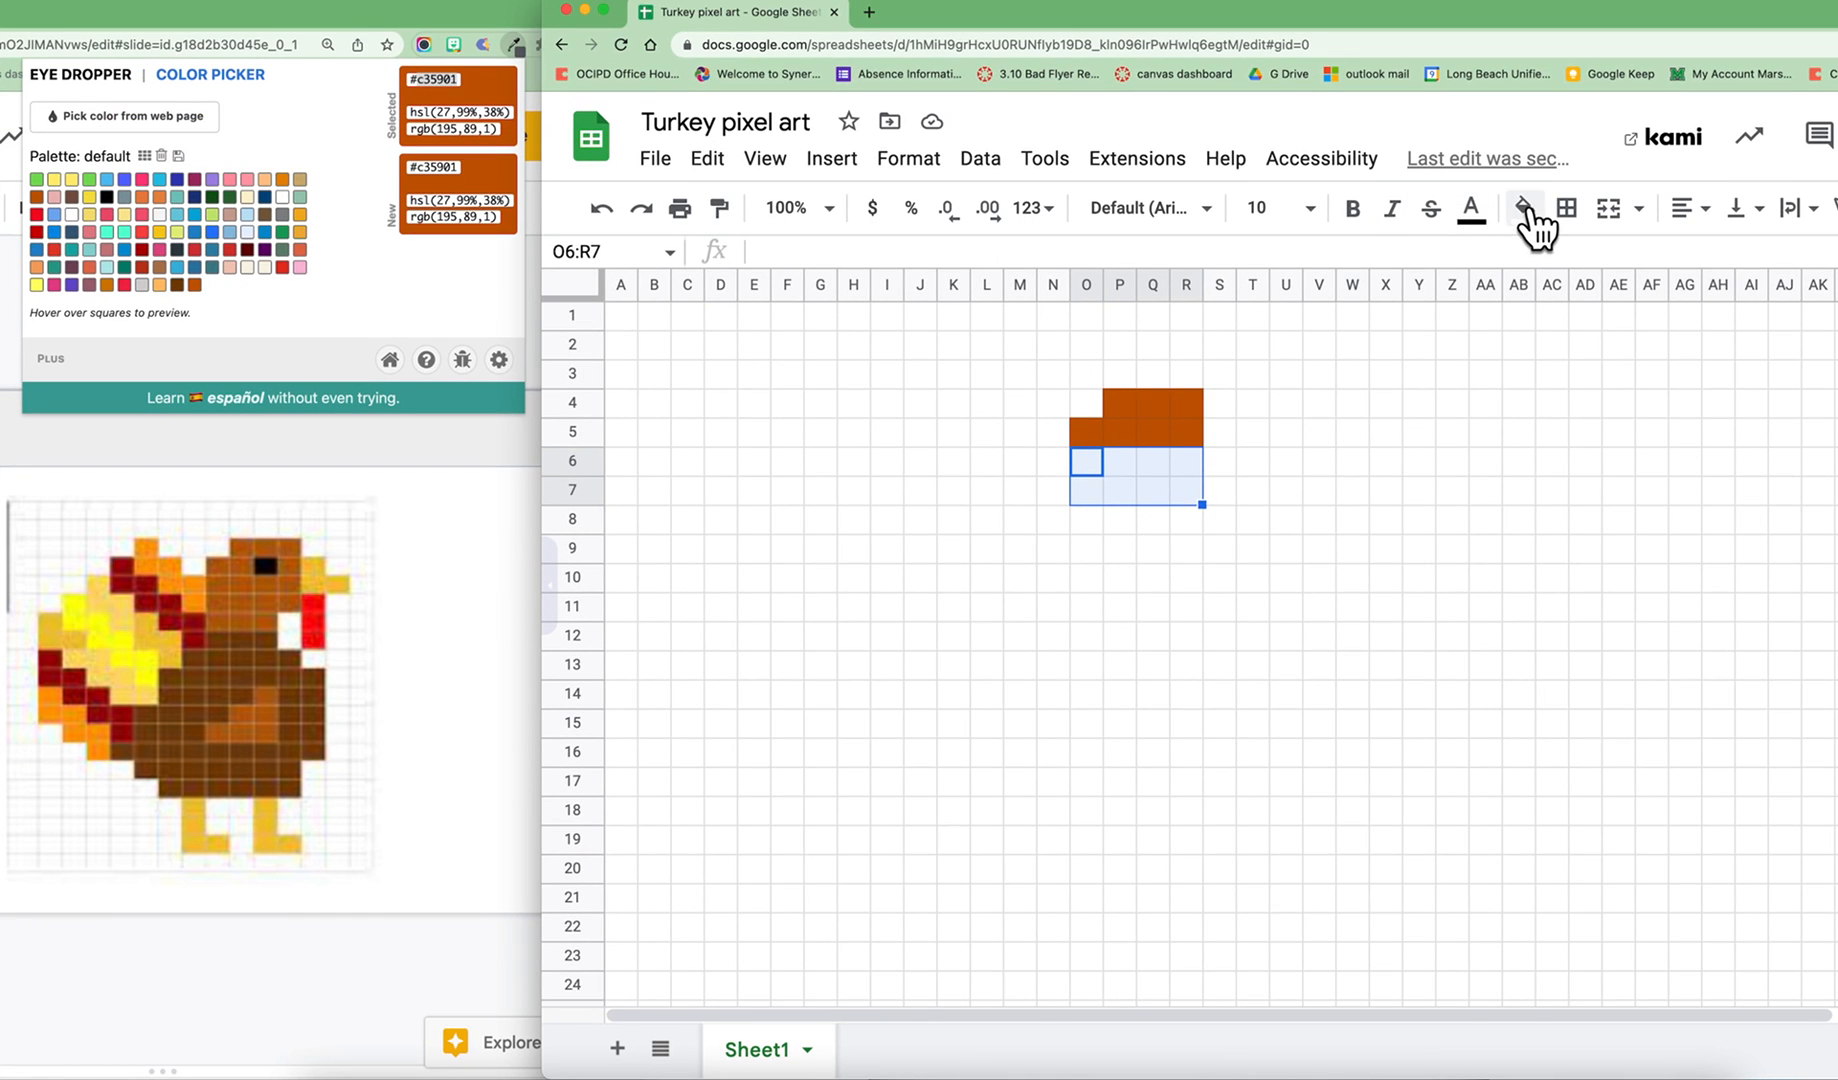
{"action": "left_click", "coordinate": [1525, 208]}
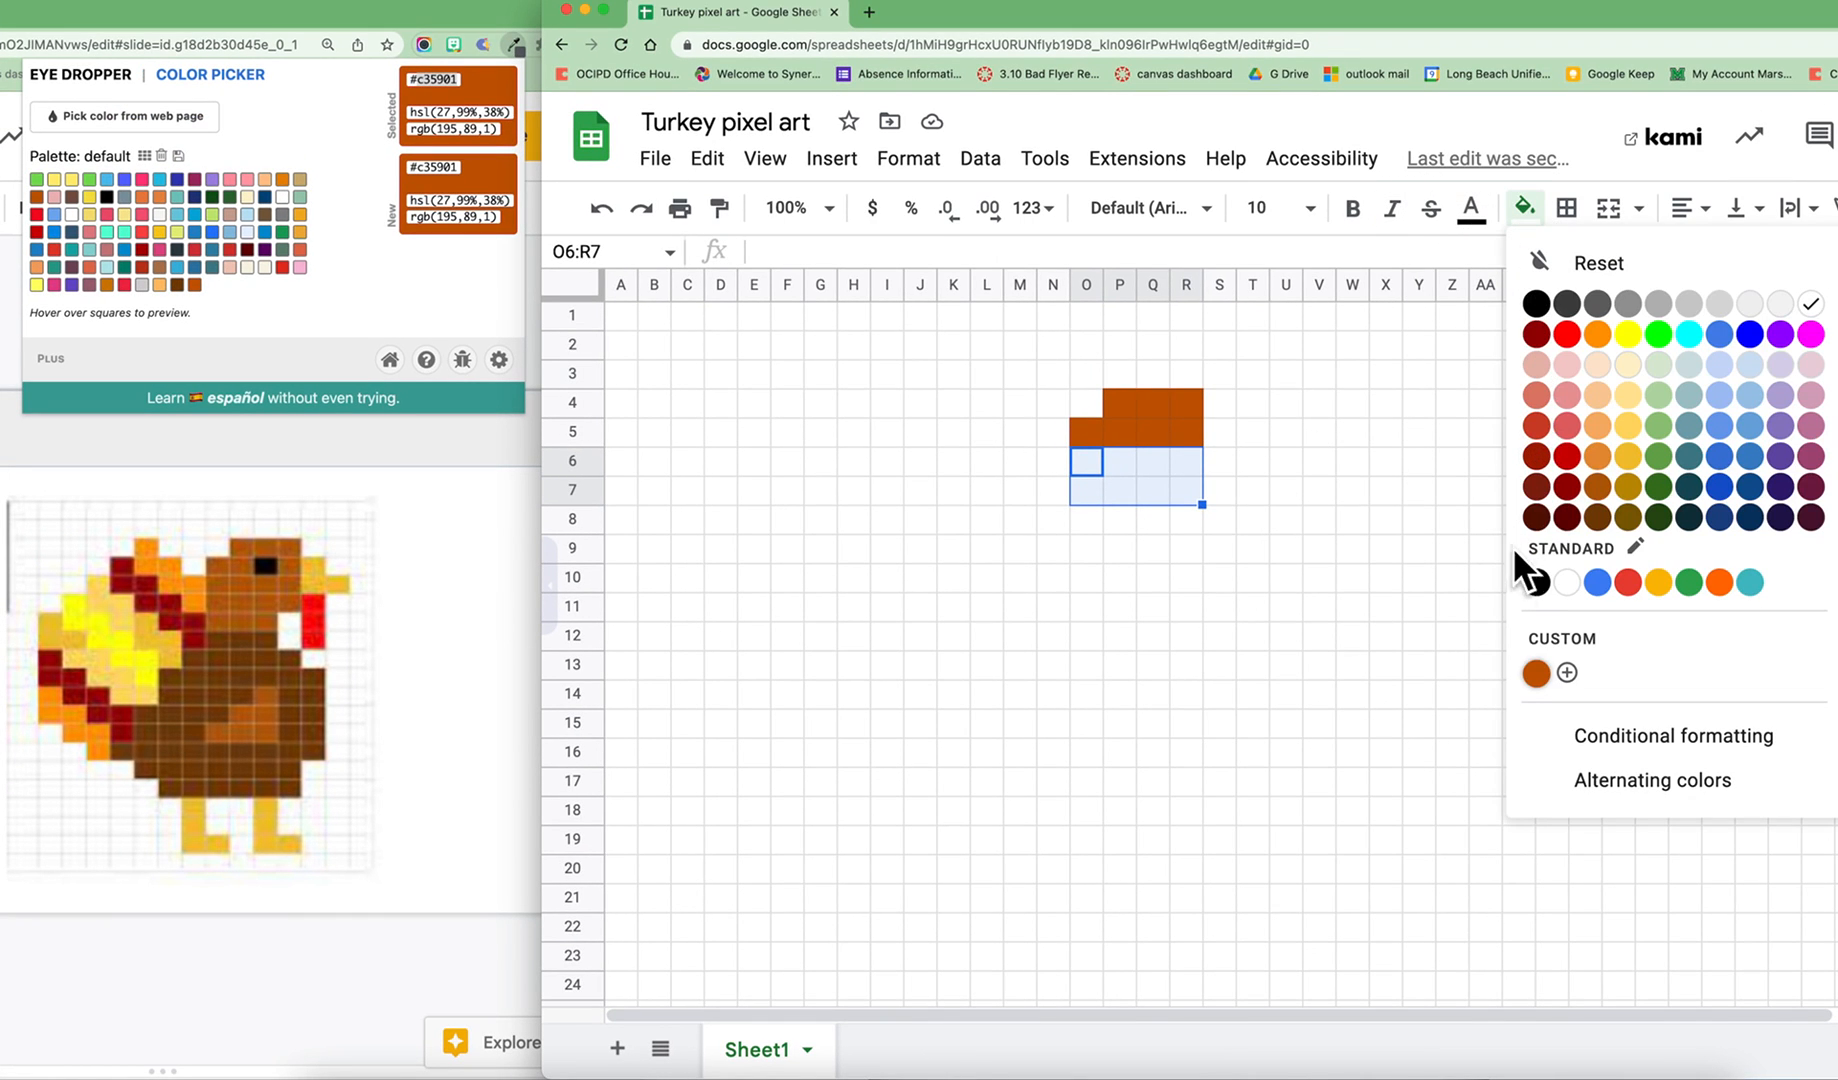
{"action": "left_click", "coordinate": [1536, 668]}
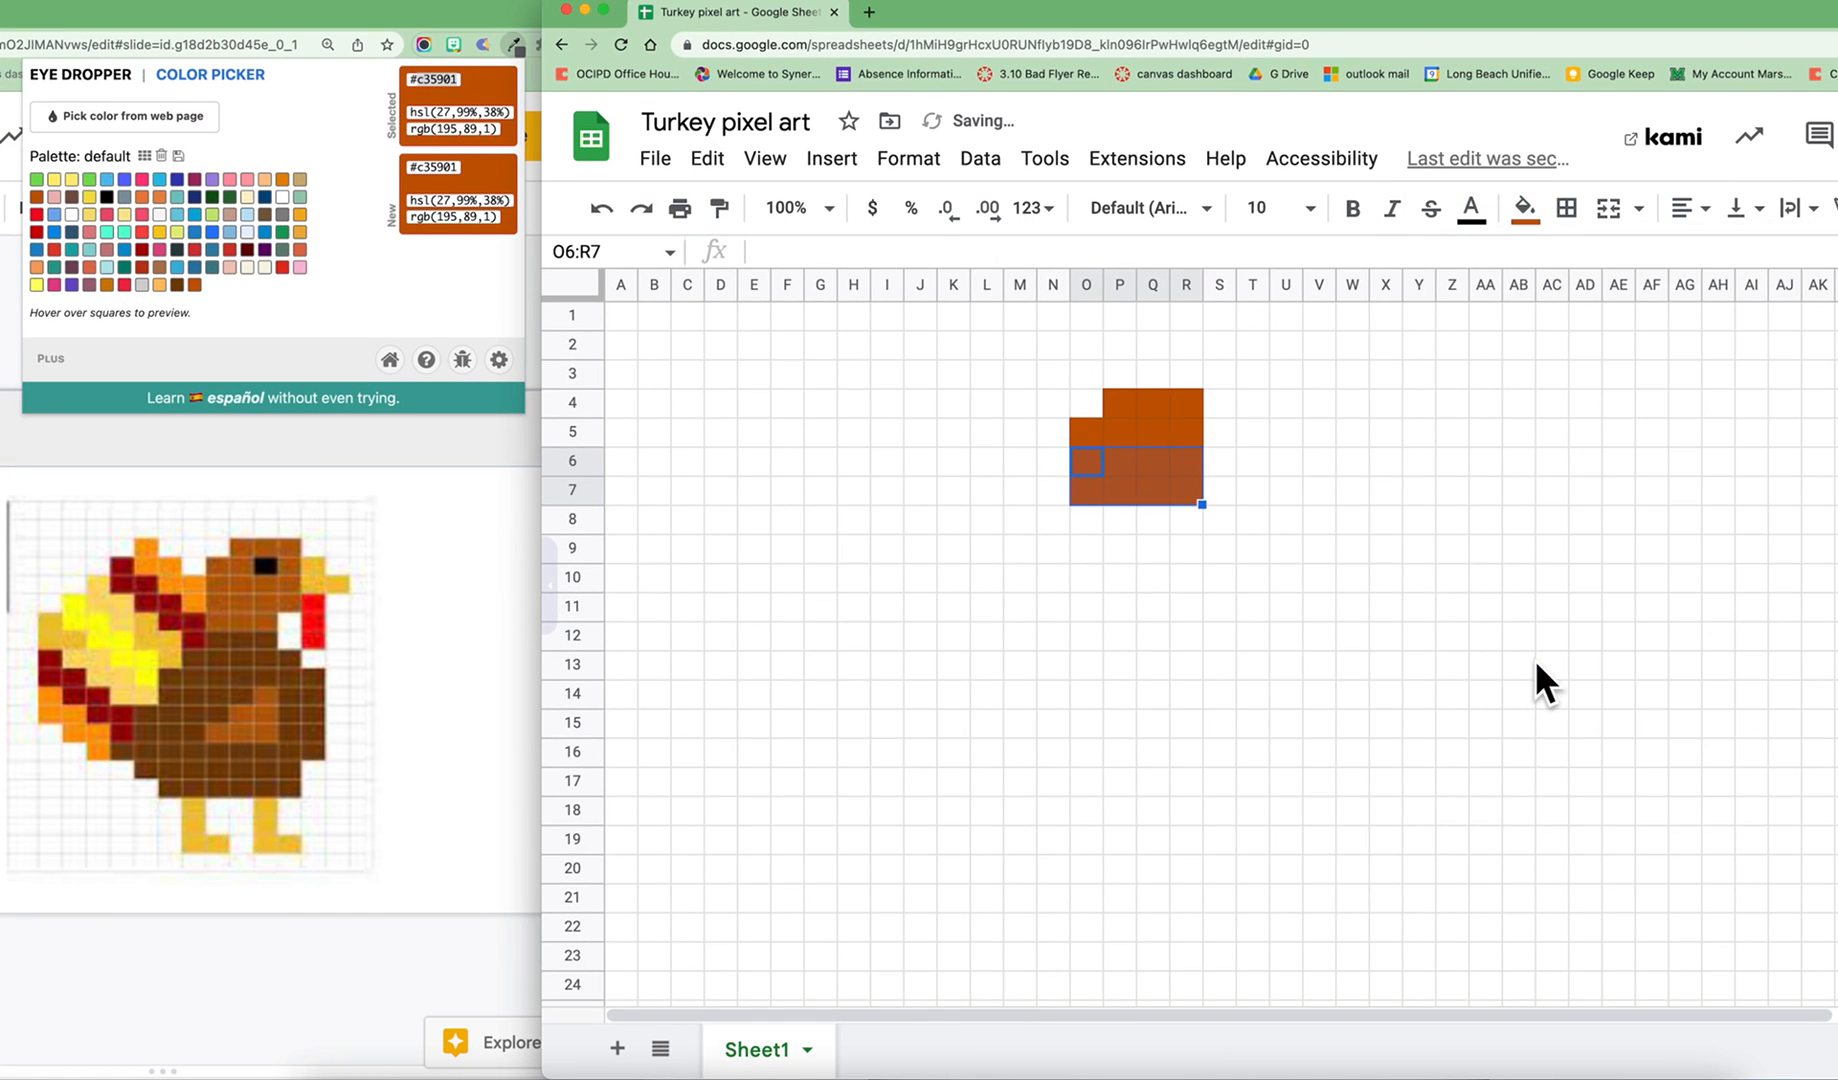
- Fill range O8:Q8 with the custom brown c35901 as the lowest row of the turkey's head
{"action": "left_click", "coordinate": [975, 553]}
{"action": "left_click", "coordinate": [1525, 208]}
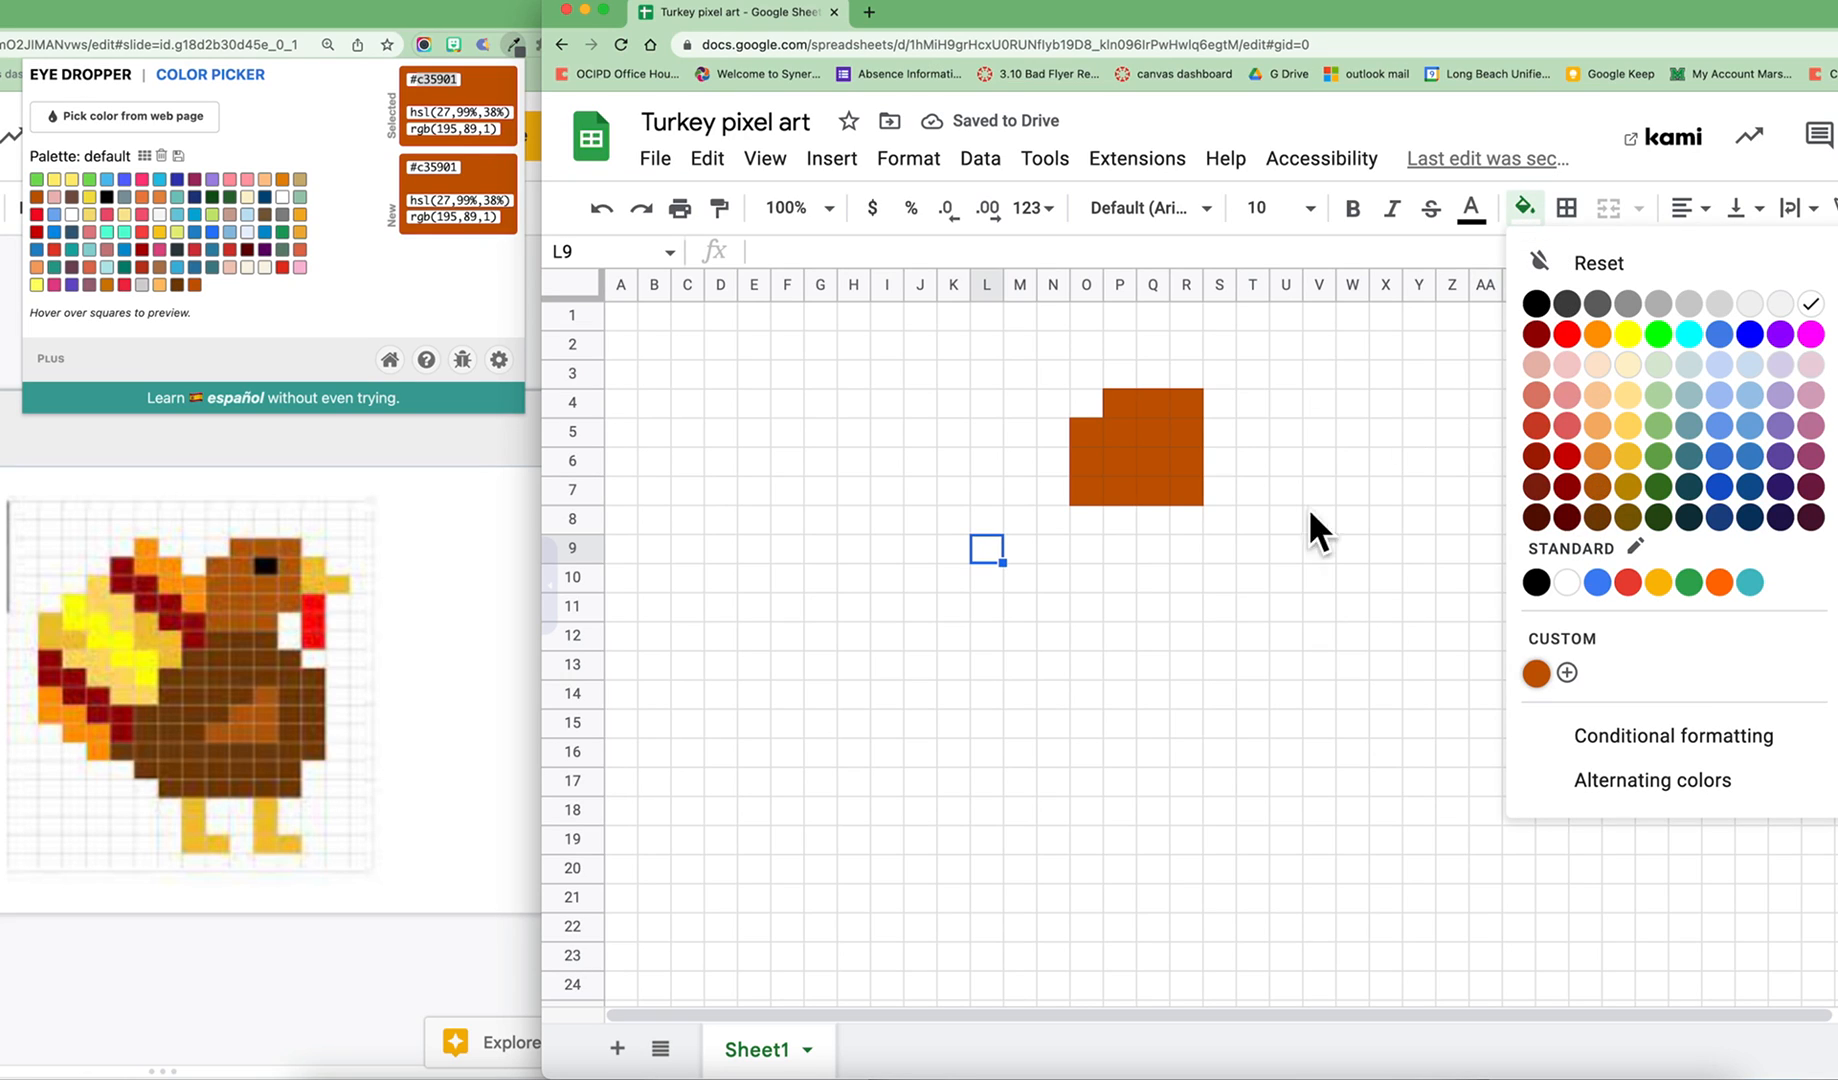
{"action": "left_click_drag", "start_coordinate": [1080, 522], "coordinate": [1165, 520]}
{"action": "left_click", "coordinate": [1525, 210]}
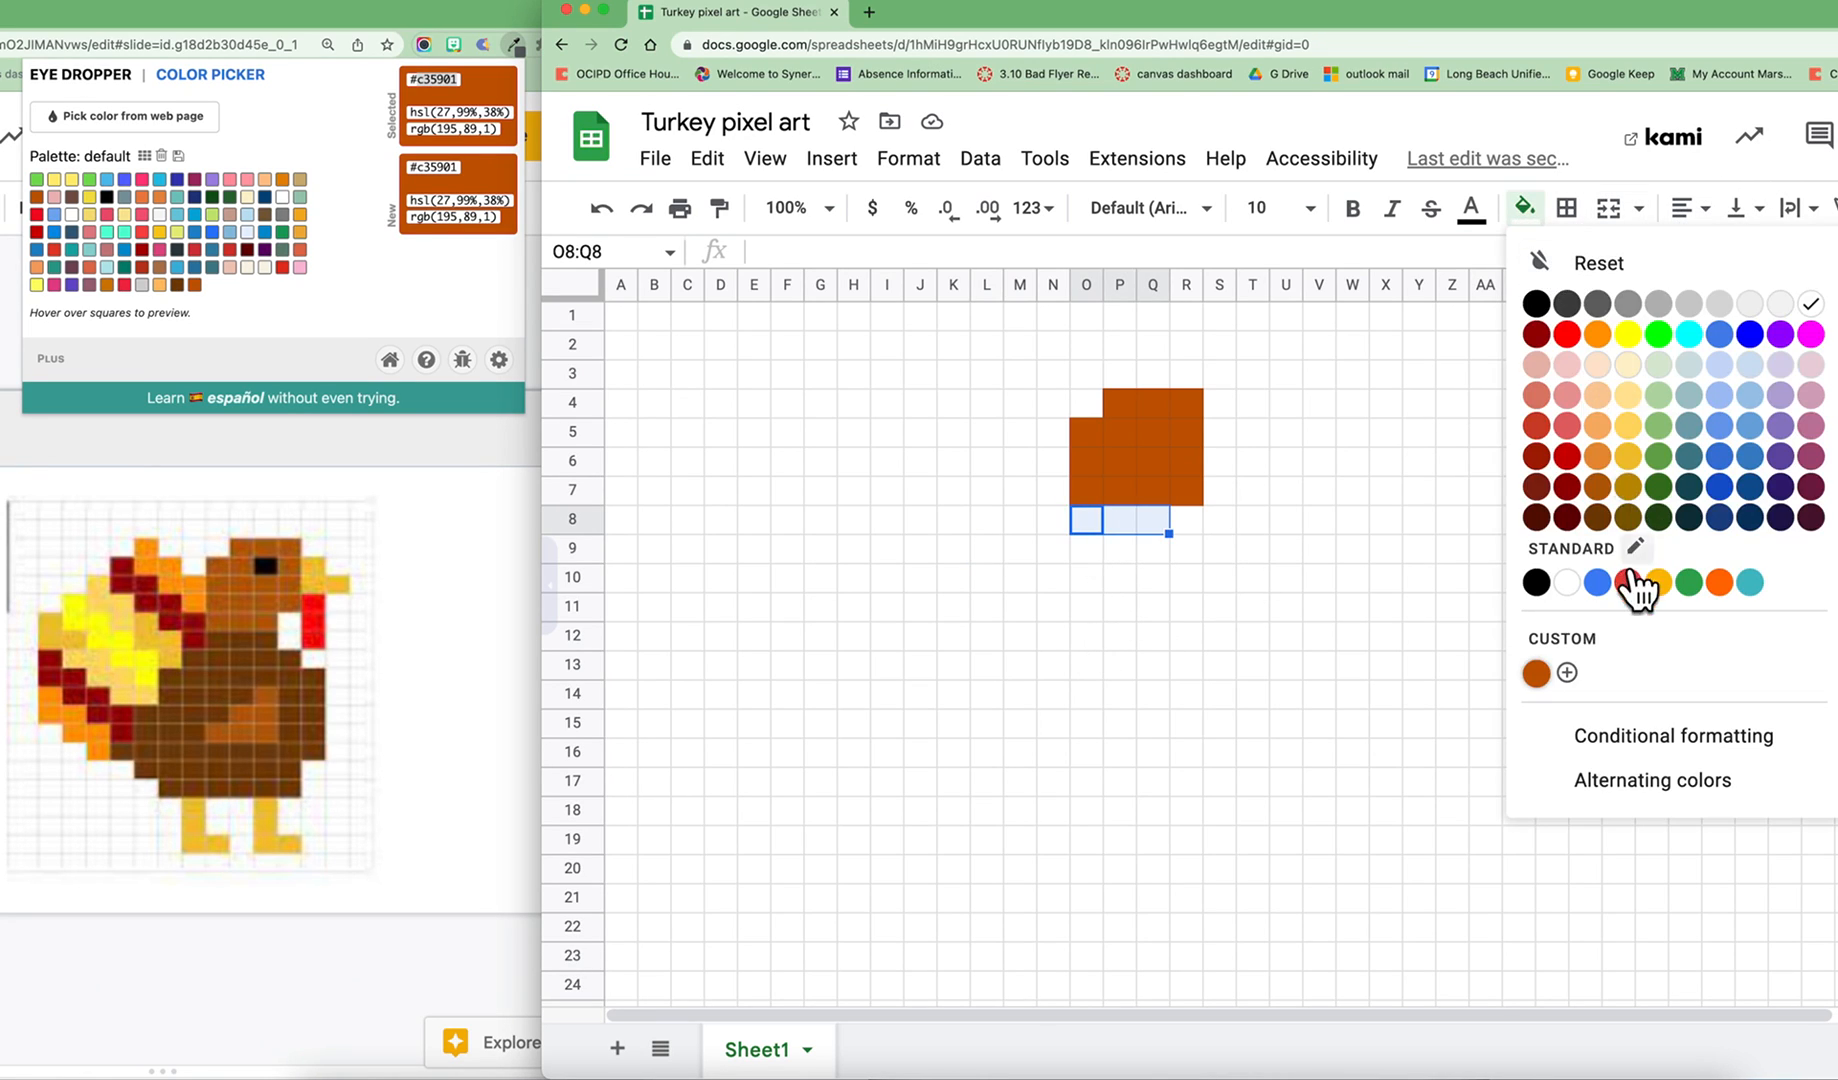
{"action": "left_click", "coordinate": [1540, 664]}
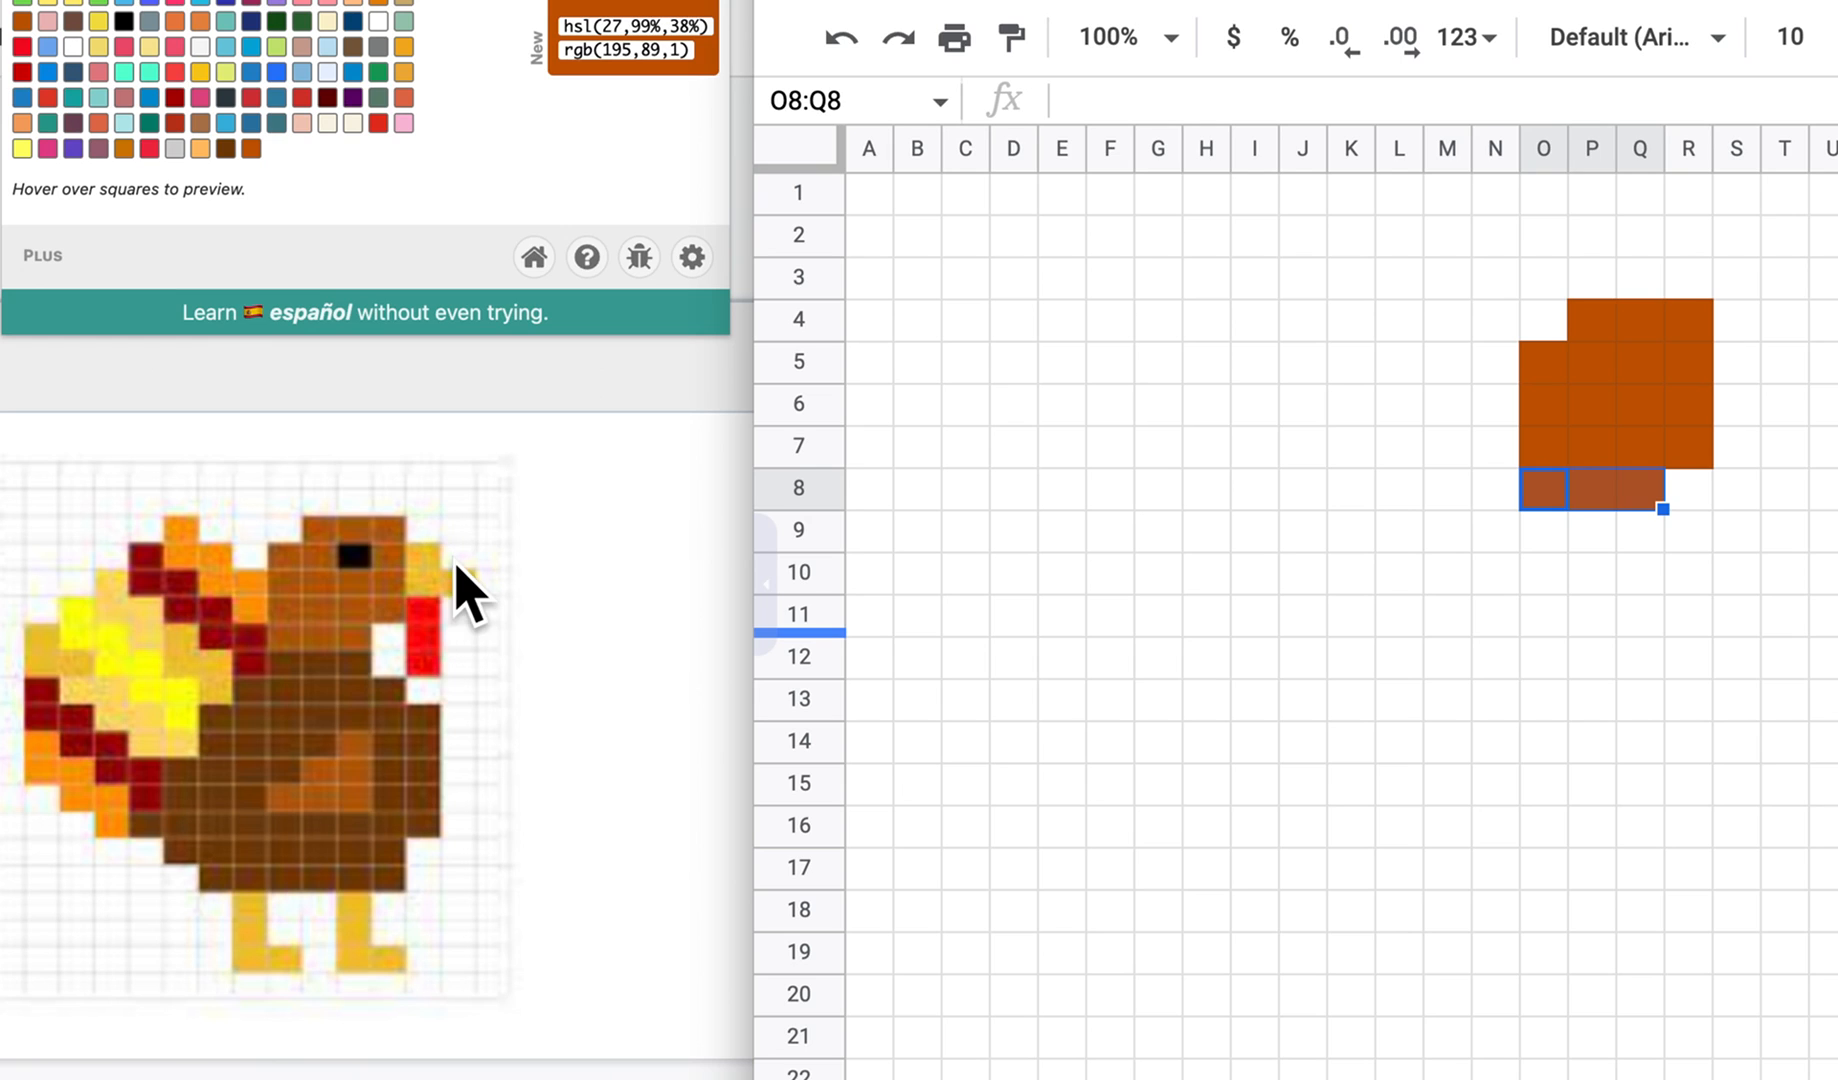
- Fill cell Q5 with black as the turkey's eye
{"action": "left_click", "coordinate": [1640, 368]}
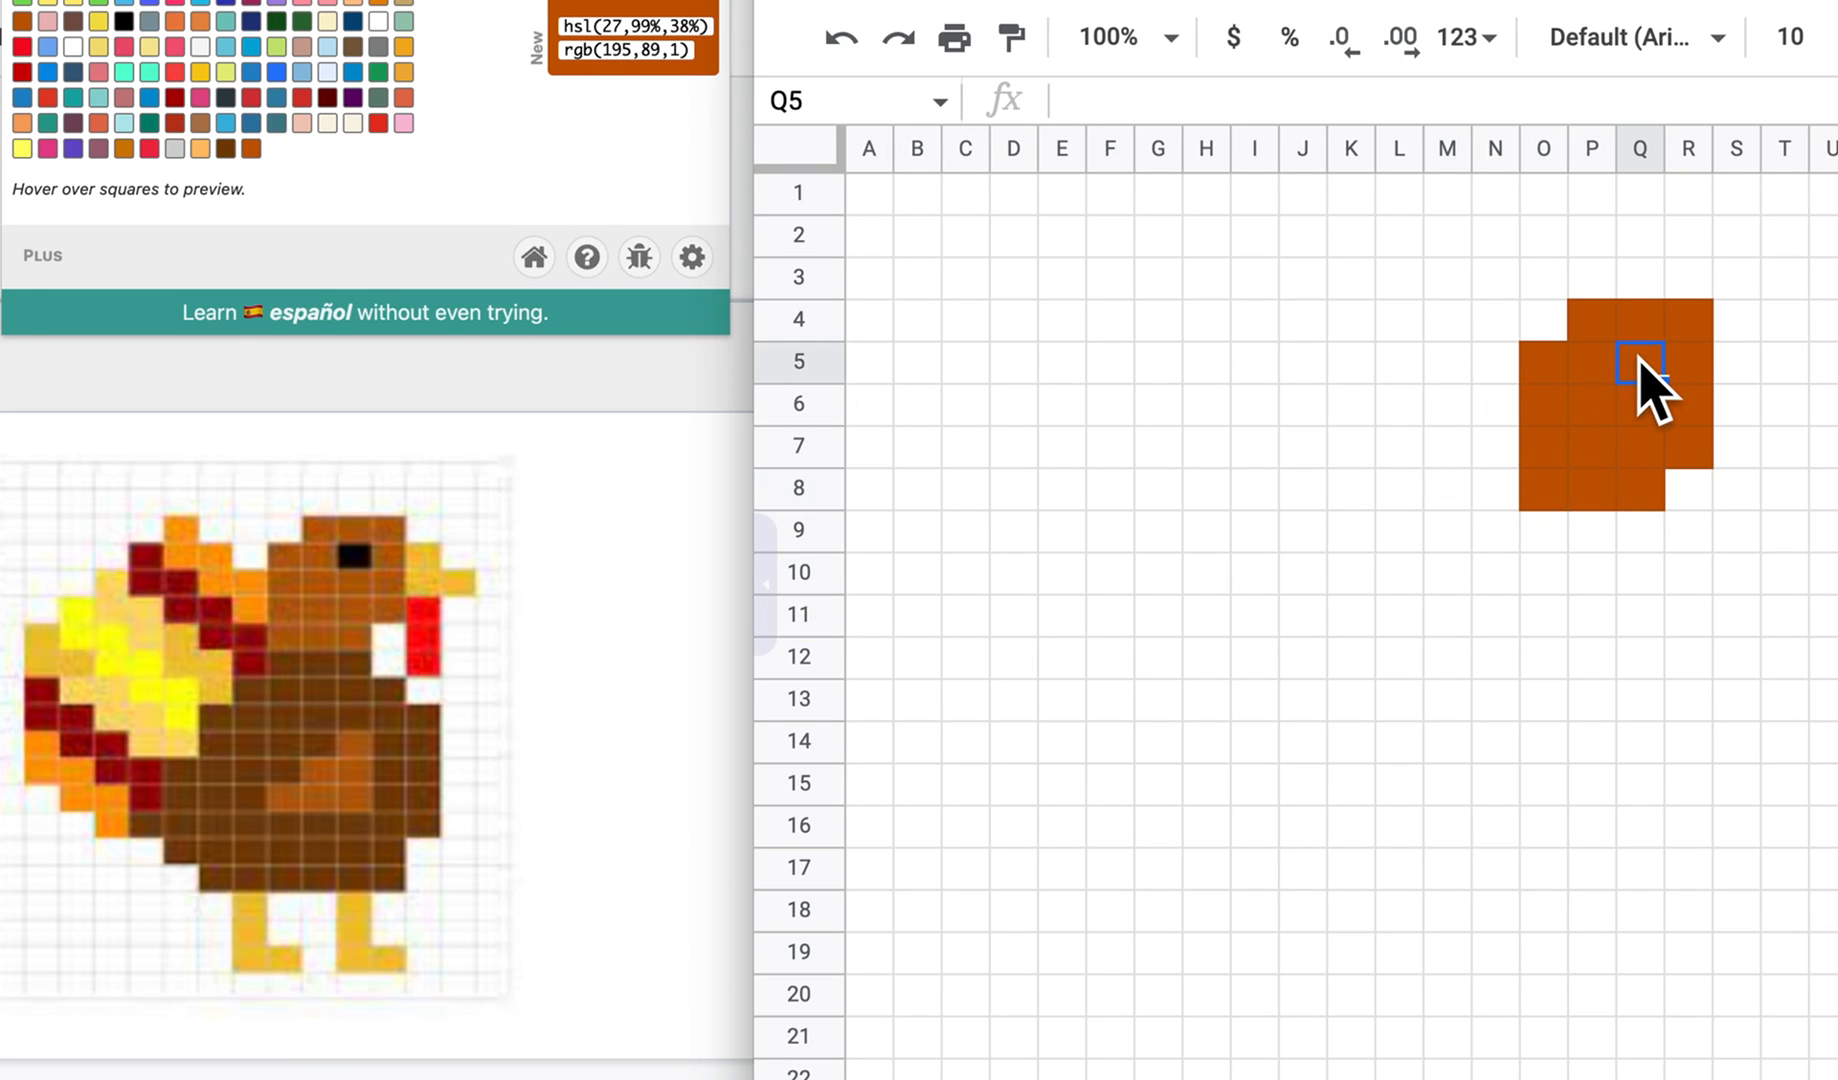
{"action": "left_click", "coordinate": [1524, 207]}
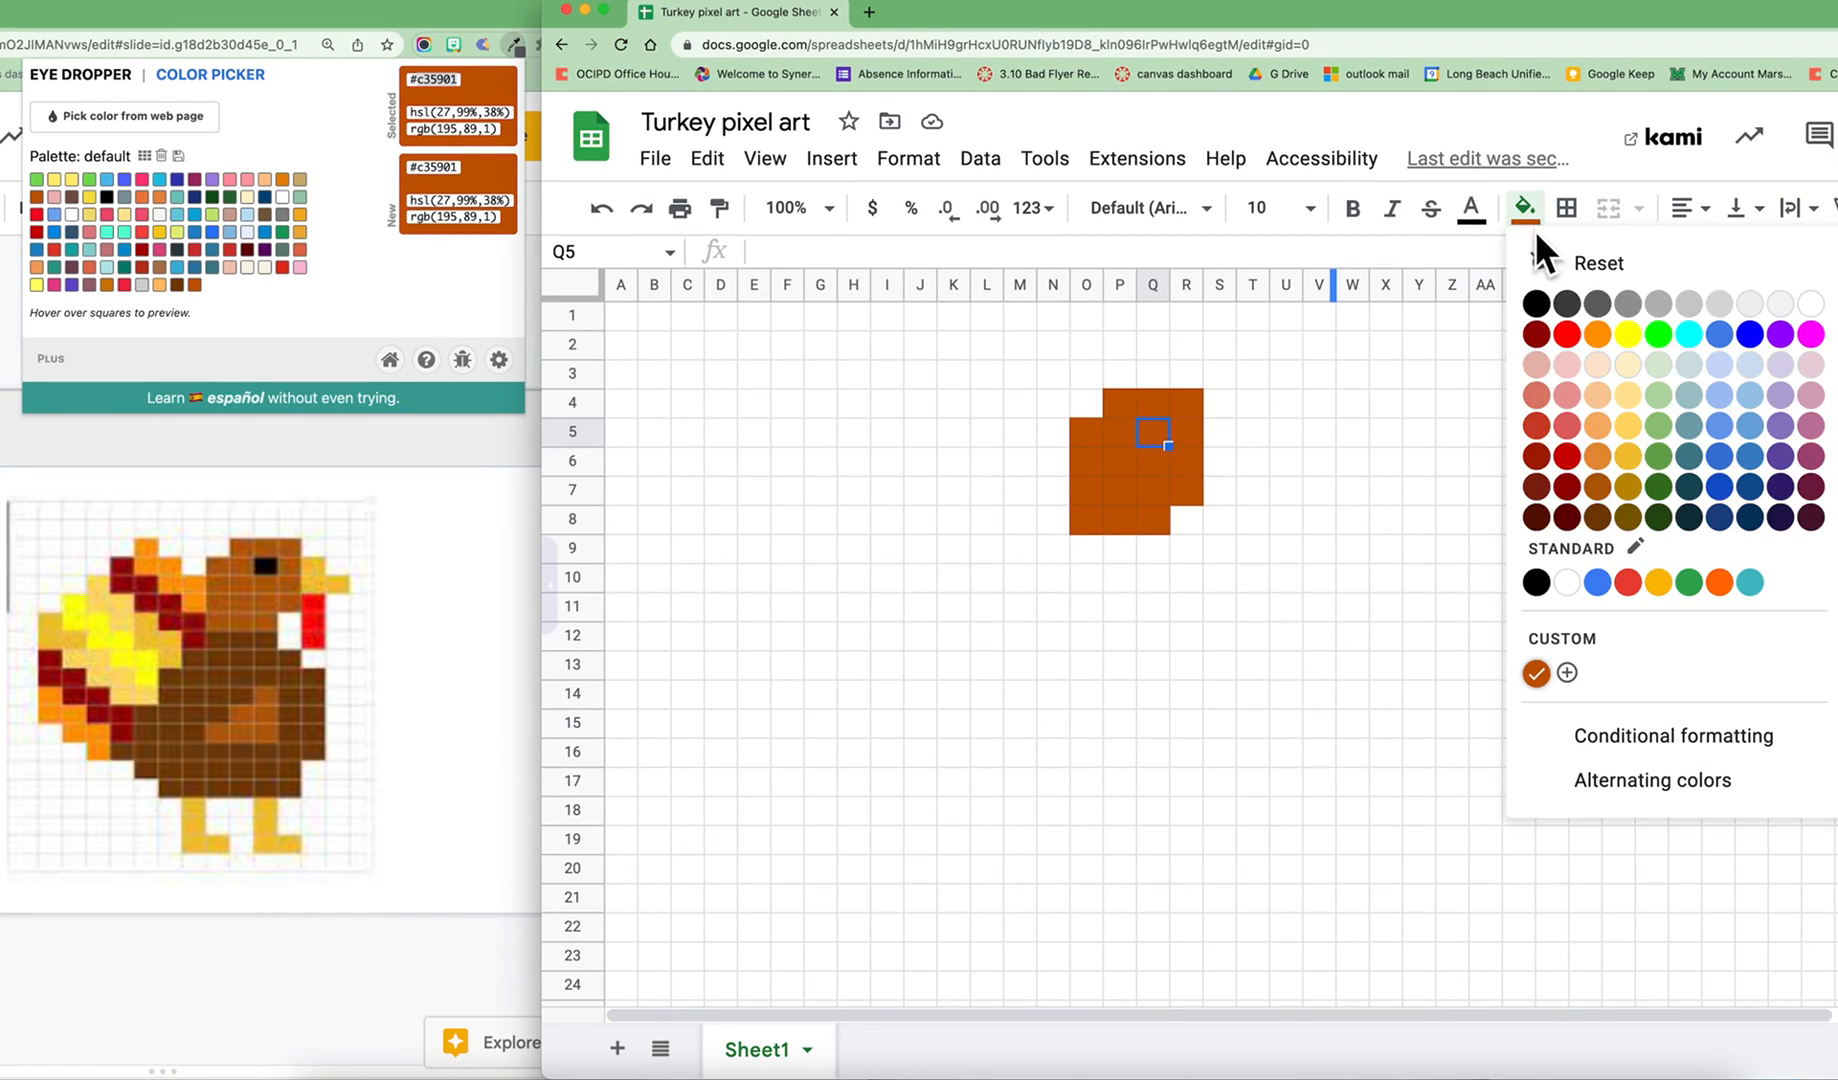
{"action": "left_click", "coordinate": [1536, 302]}
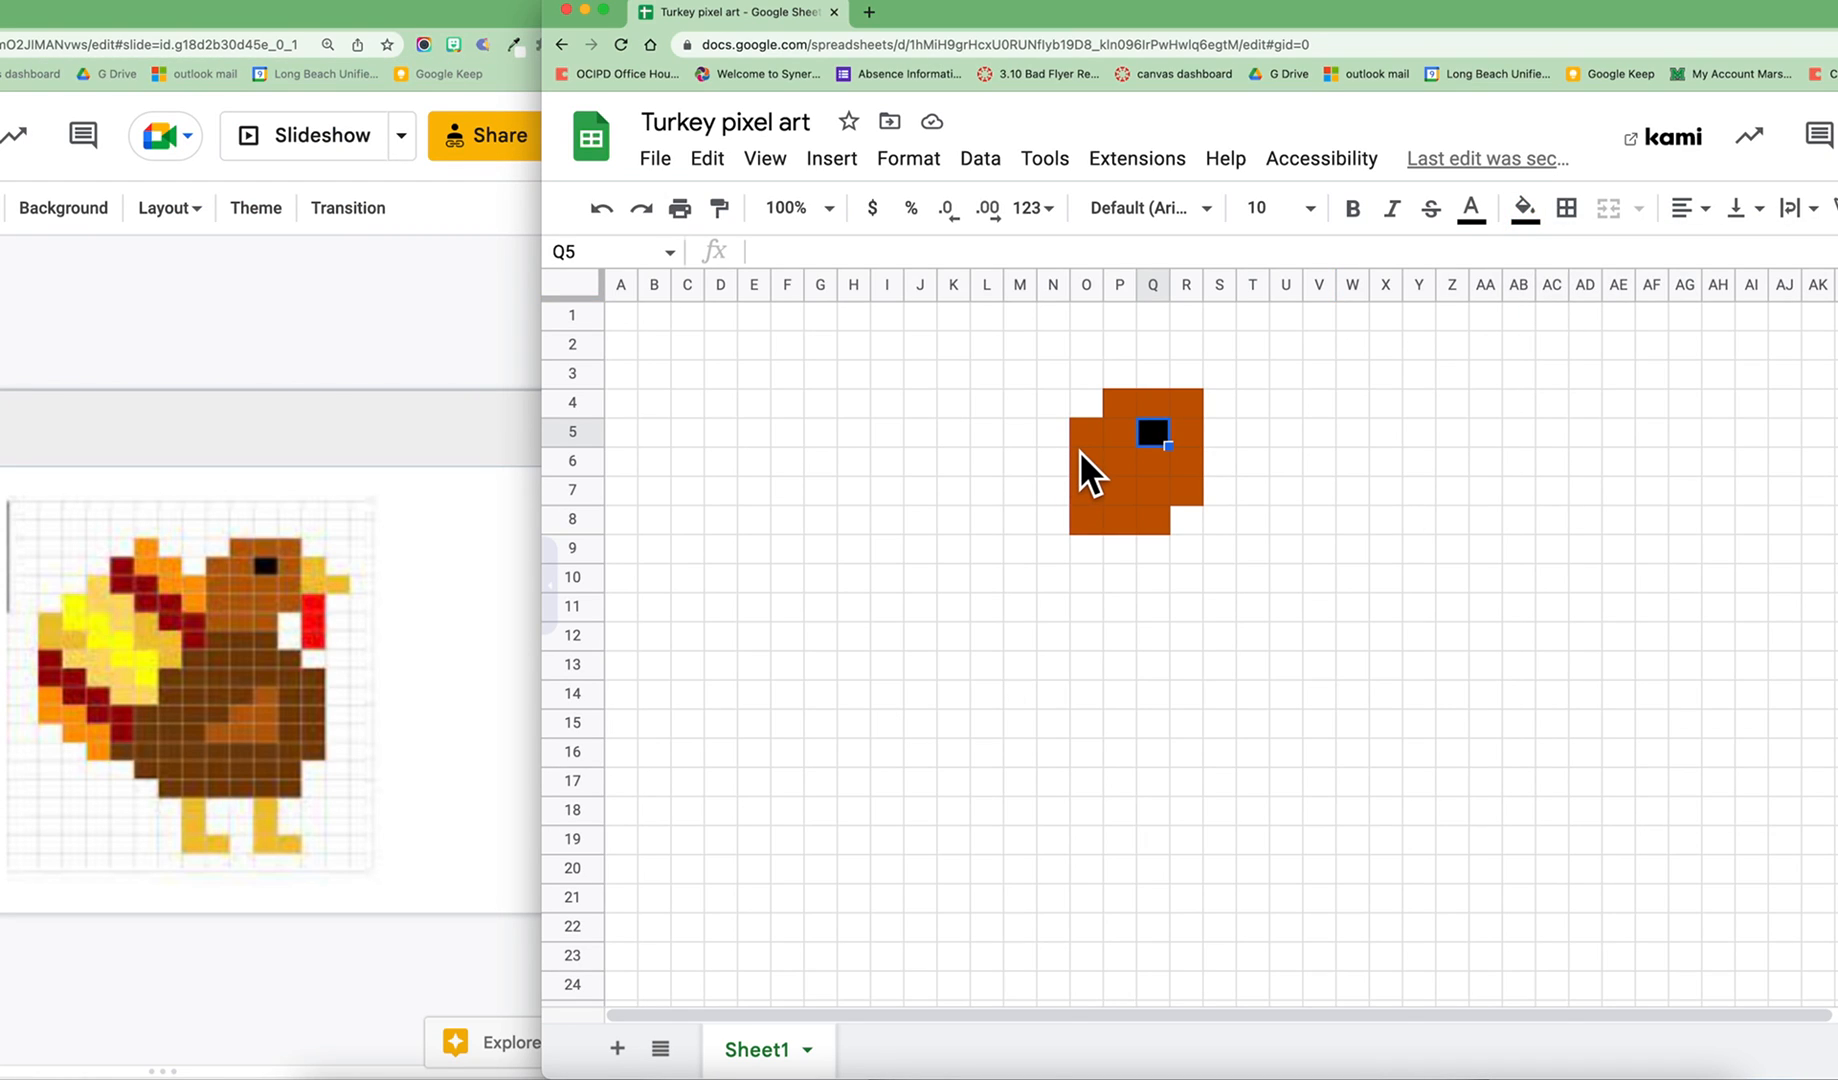